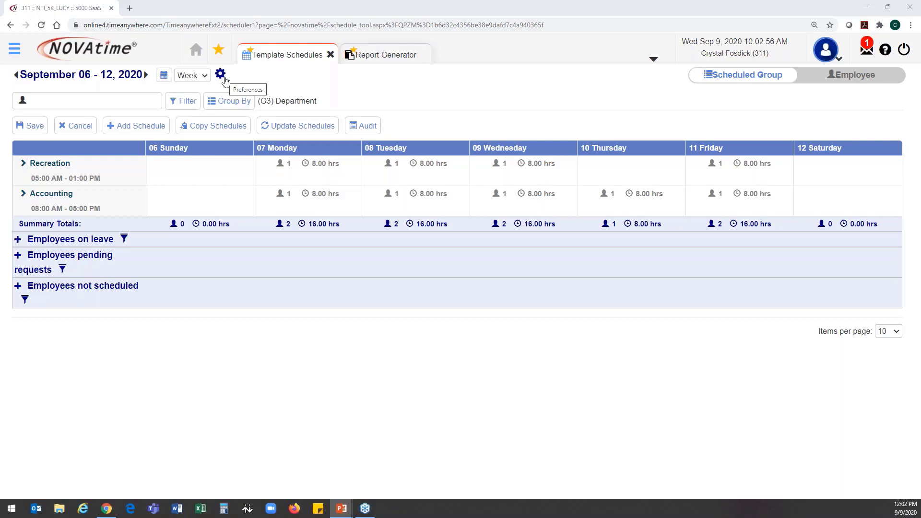
# - Set the scheduler preferences' default view to Employee
pyautogui.click(221, 75)
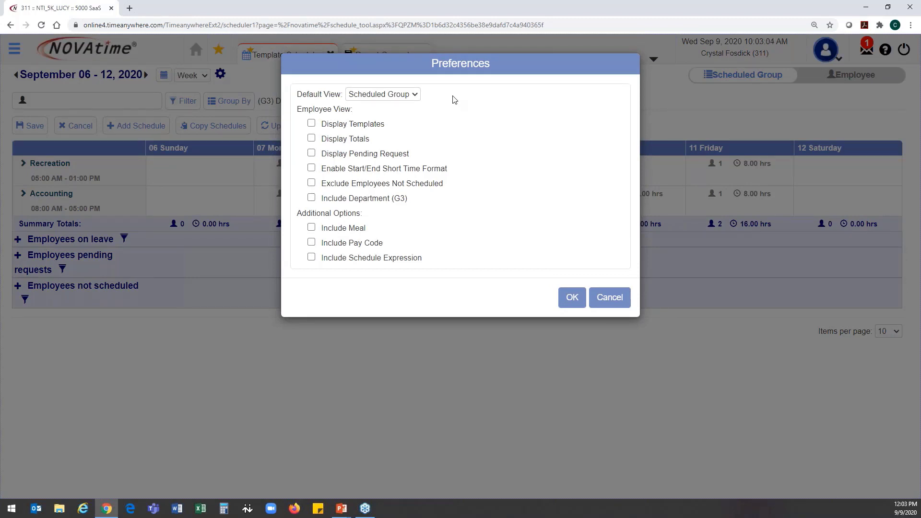
pyautogui.click(416, 94)
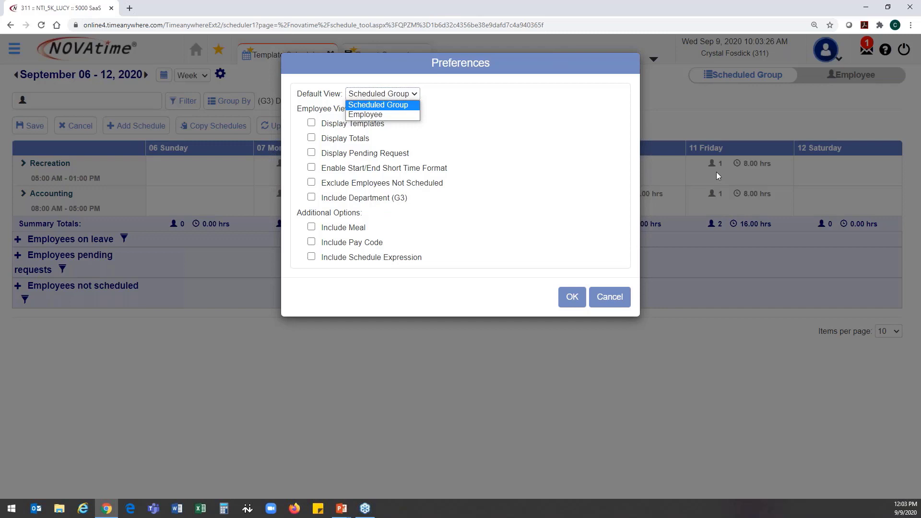
pyautogui.click(411, 116)
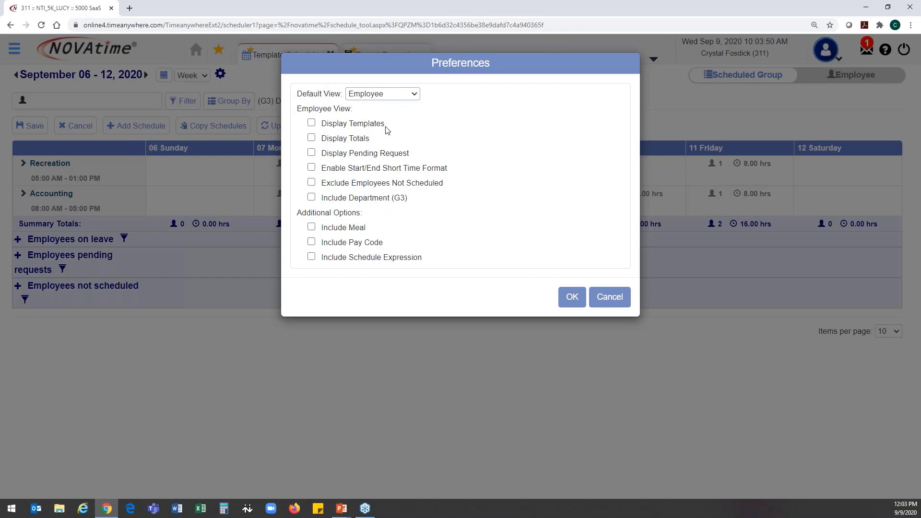
# - Enable display of templates, totals and pending requests, and include Department (G3), meal and pay code in the scheduler preferences
pyautogui.click(311, 123)
pyautogui.click(311, 139)
pyautogui.click(311, 153)
pyautogui.click(312, 198)
pyautogui.click(311, 228)
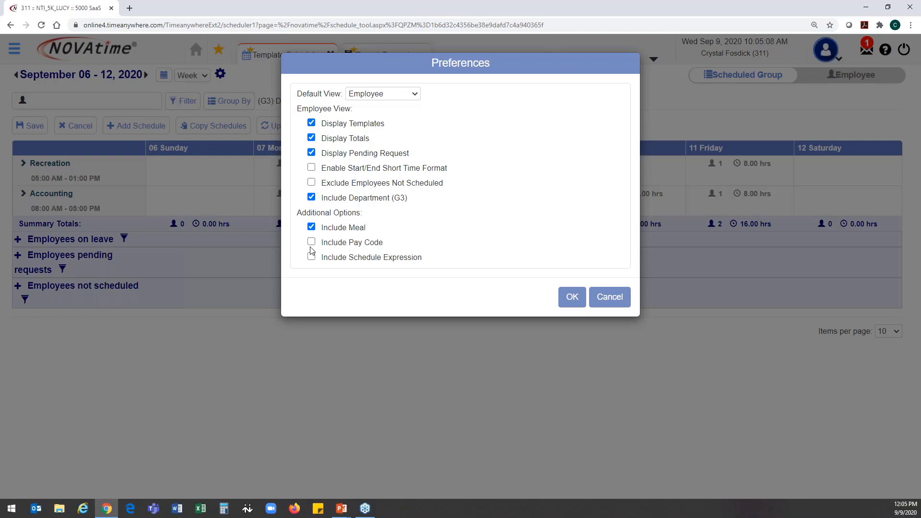
pyautogui.click(311, 243)
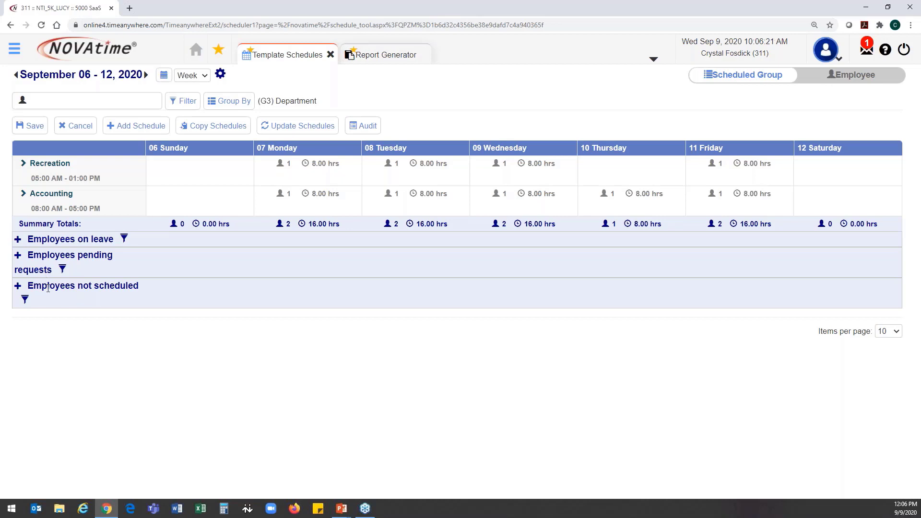
# - Switch the schedule to the Employee view and inspect the details of Friday's pending vacation entry
pyautogui.click(858, 81)
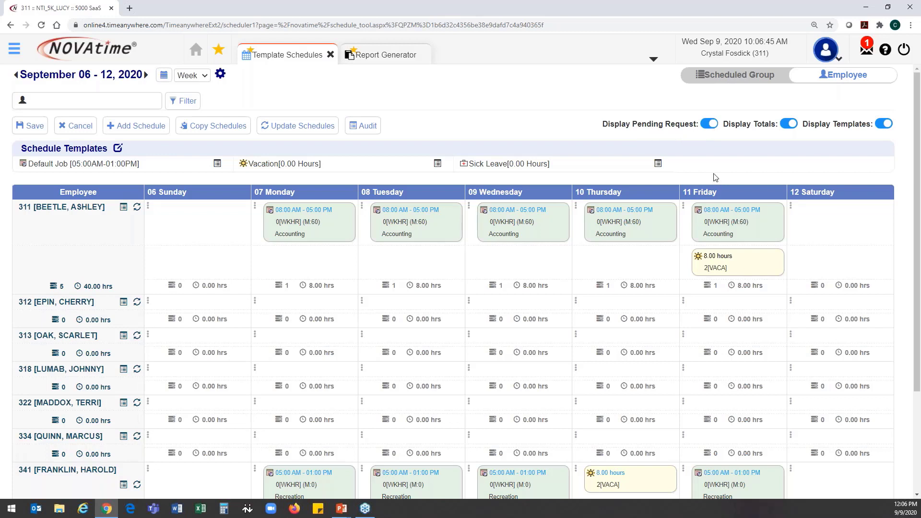
pyautogui.moveTo(750, 267)
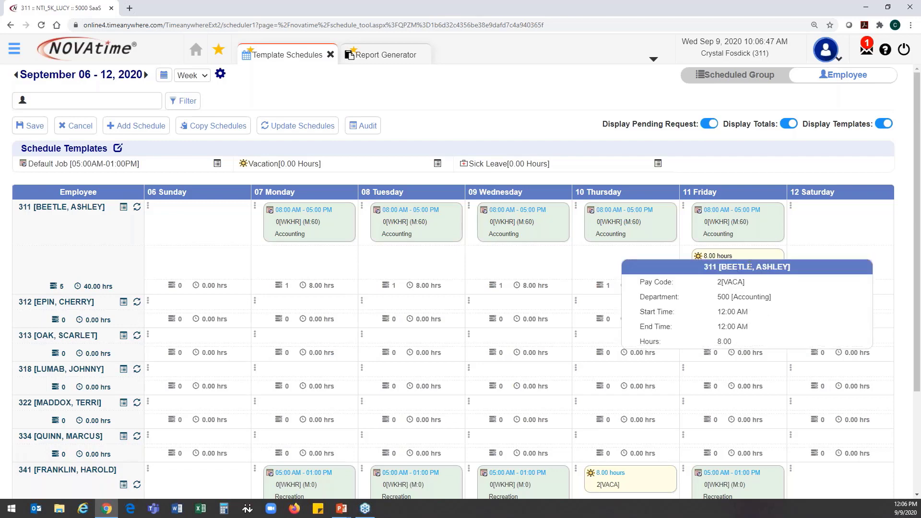
# - Toggle the display of pending requests, totals and templates off and back on, one at a time
pyautogui.click(710, 127)
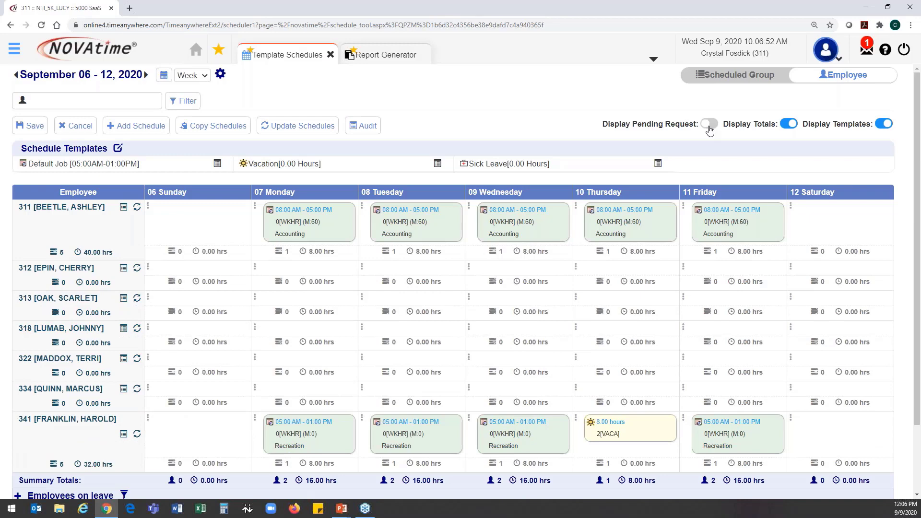
pyautogui.click(710, 127)
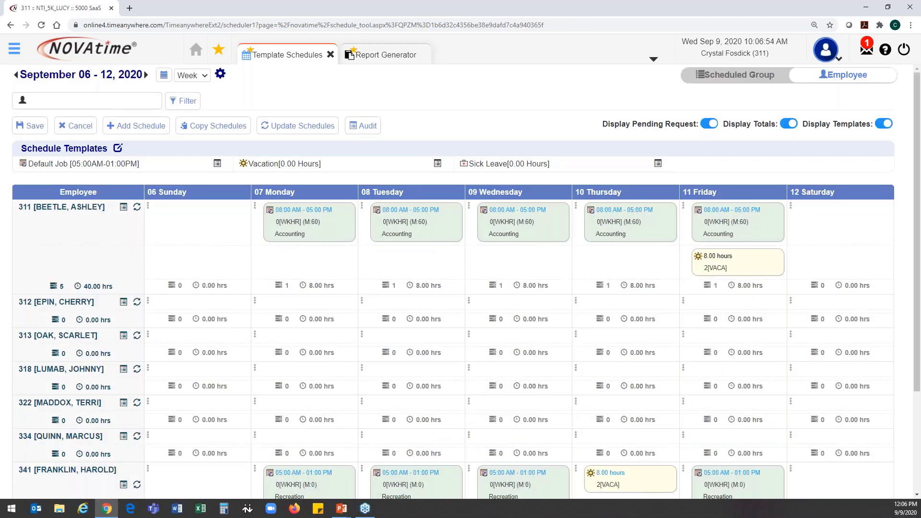
pyautogui.click(788, 125)
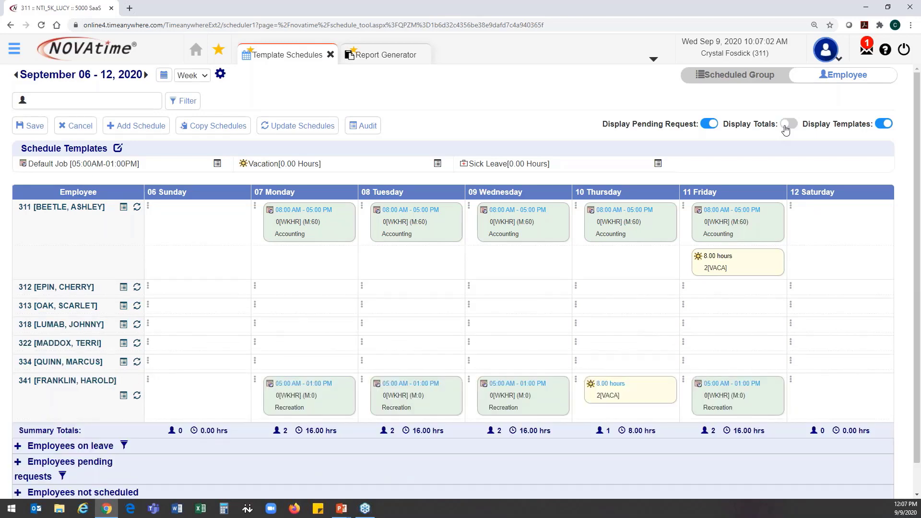
pyautogui.click(786, 127)
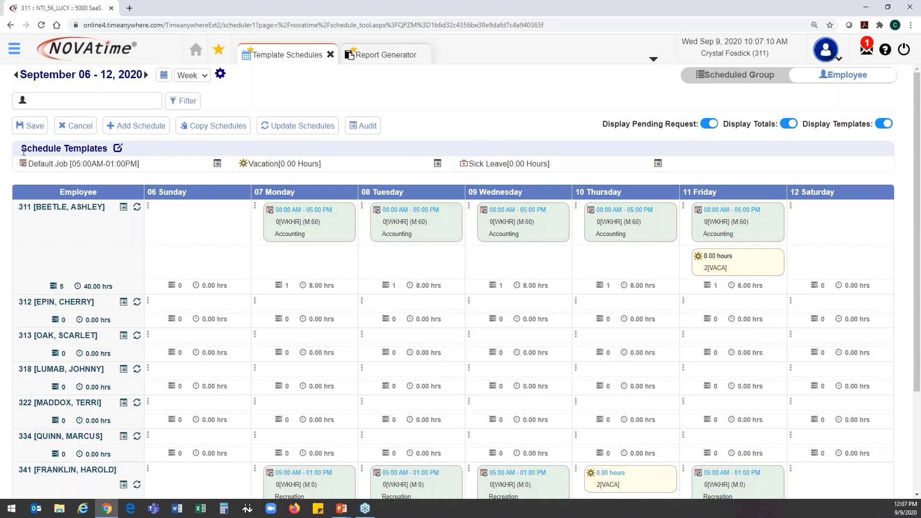
pyautogui.moveTo(21, 149); pyautogui.dragTo(107, 149)
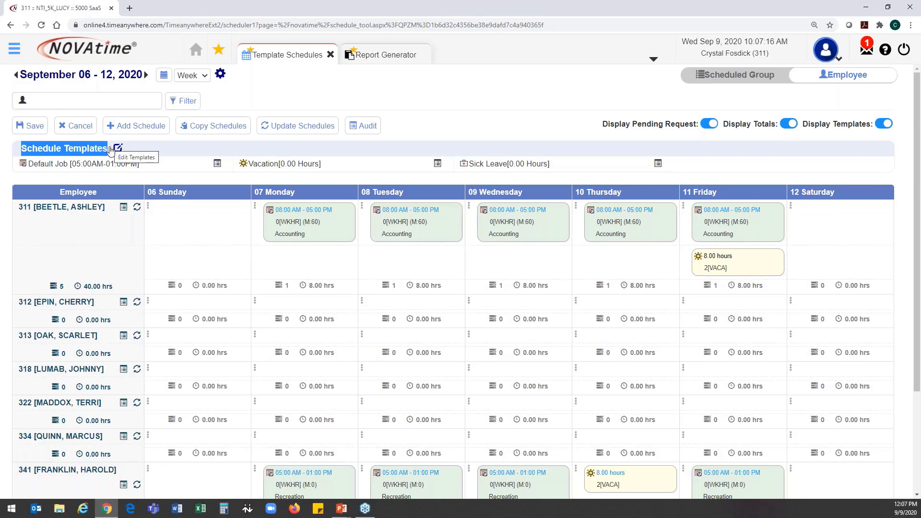
pyautogui.click(886, 125)
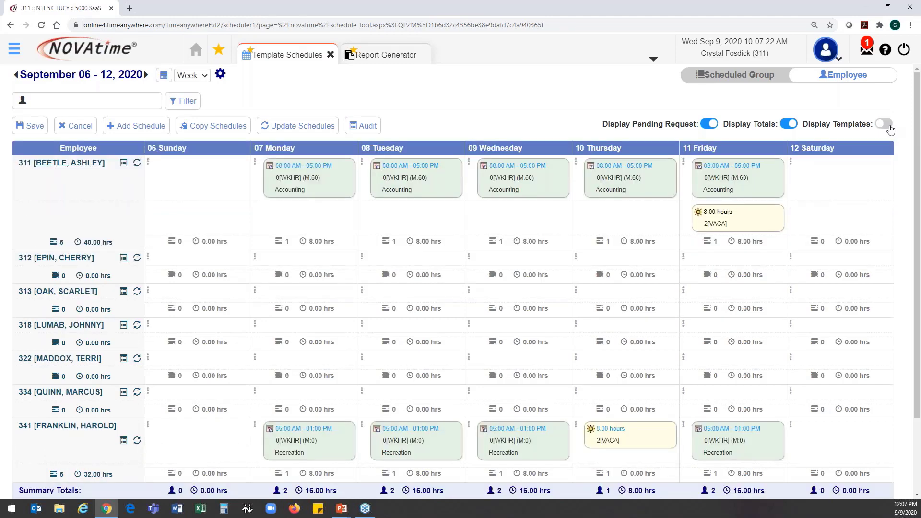
pyautogui.click(889, 125)
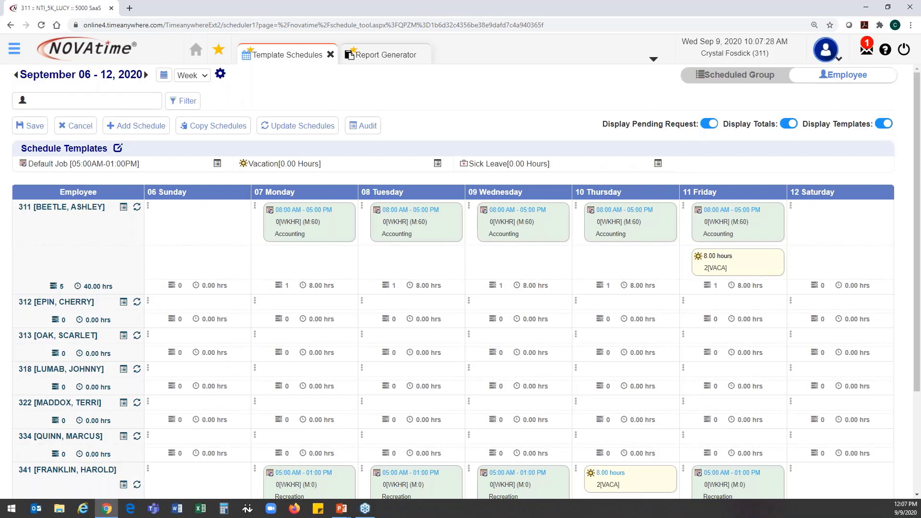
# - Review the display toggles and the matching scheduler preferences, leaving the preferences without saving changes
pyautogui.moveTo(578, 133); pyautogui.dragTo(697, 127)
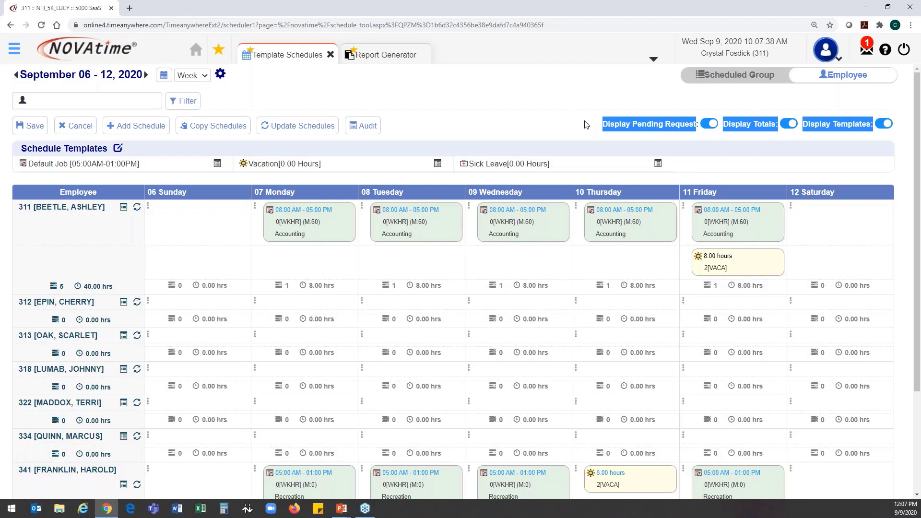
pyautogui.click(719, 136)
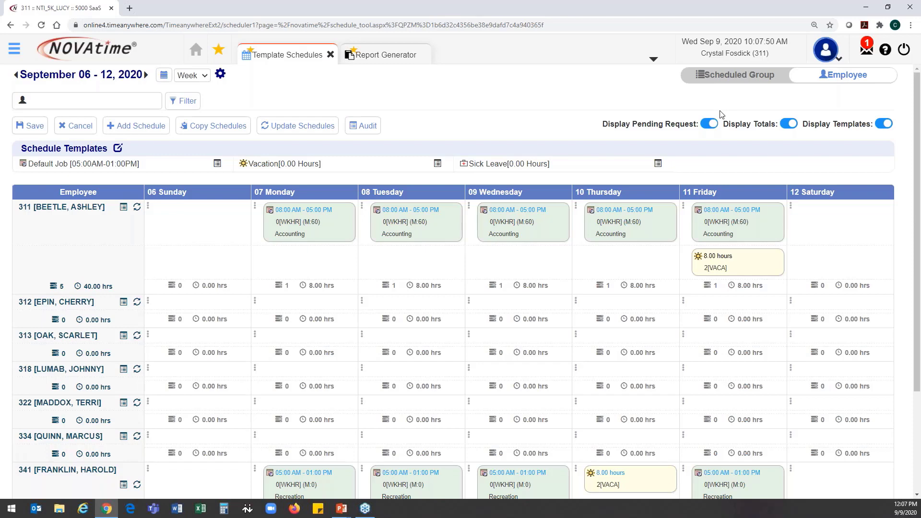
pyautogui.click(220, 74)
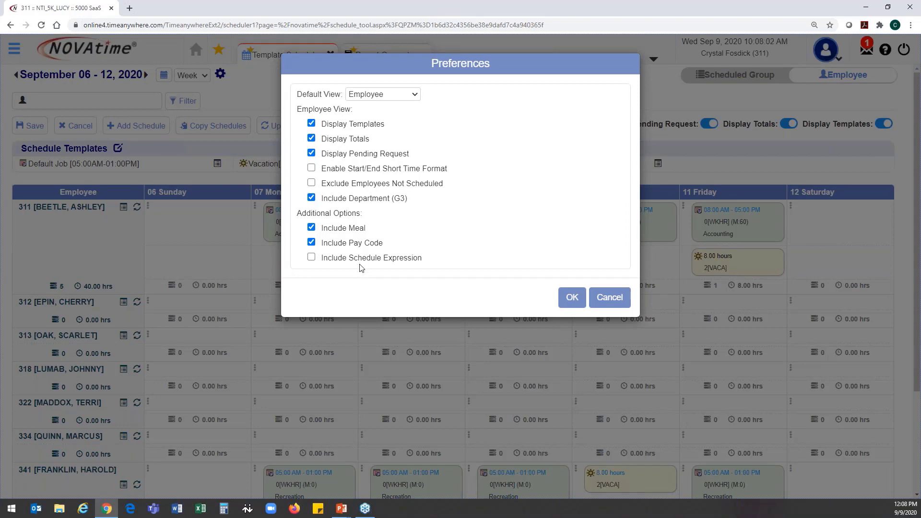
pyautogui.click(618, 304)
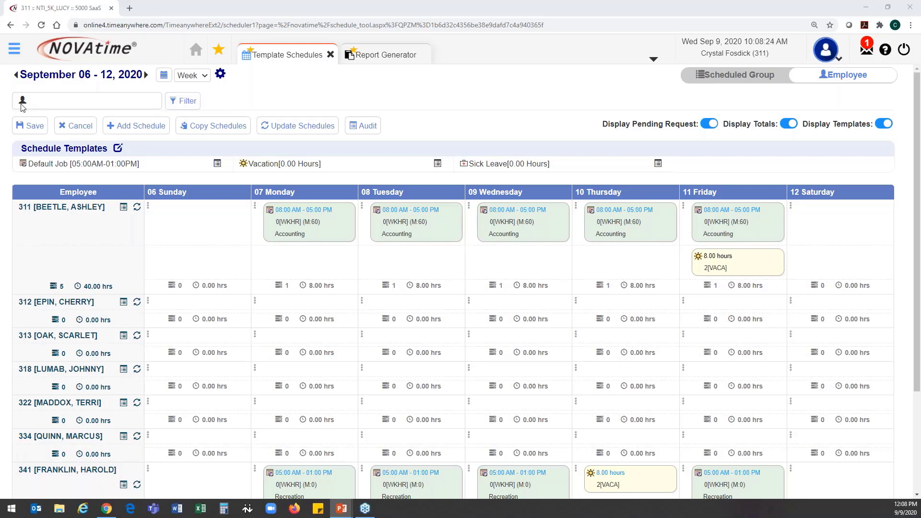
# - Narrow the schedule to a single employee by entering the employee number, and clear the search again
pyautogui.click(56, 98)
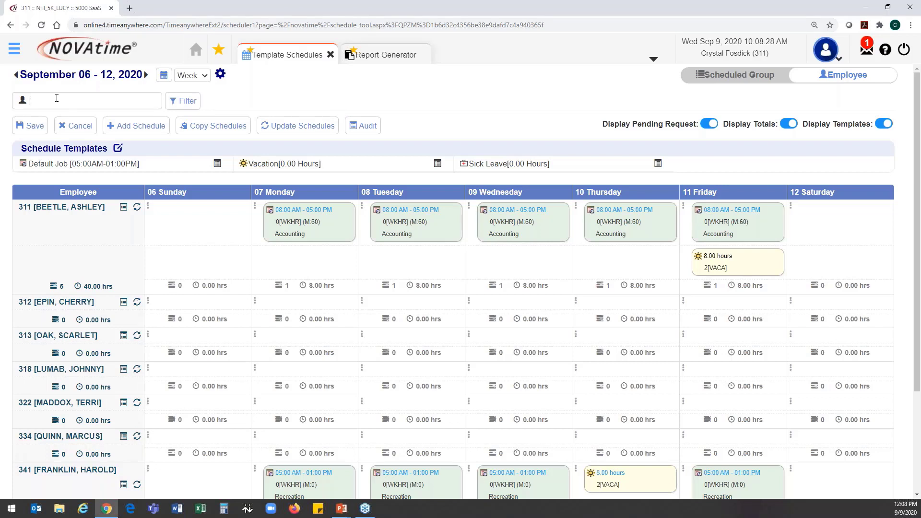
pyautogui.write('311')
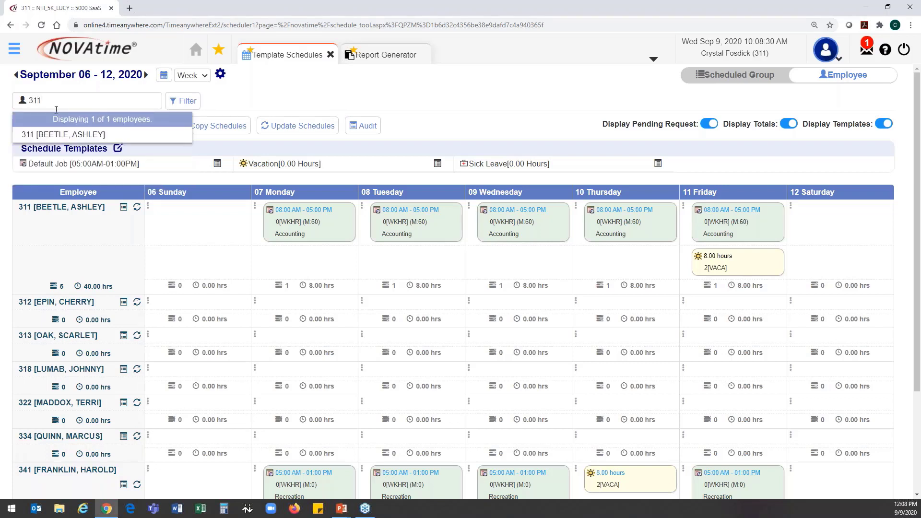
pyautogui.click(61, 134)
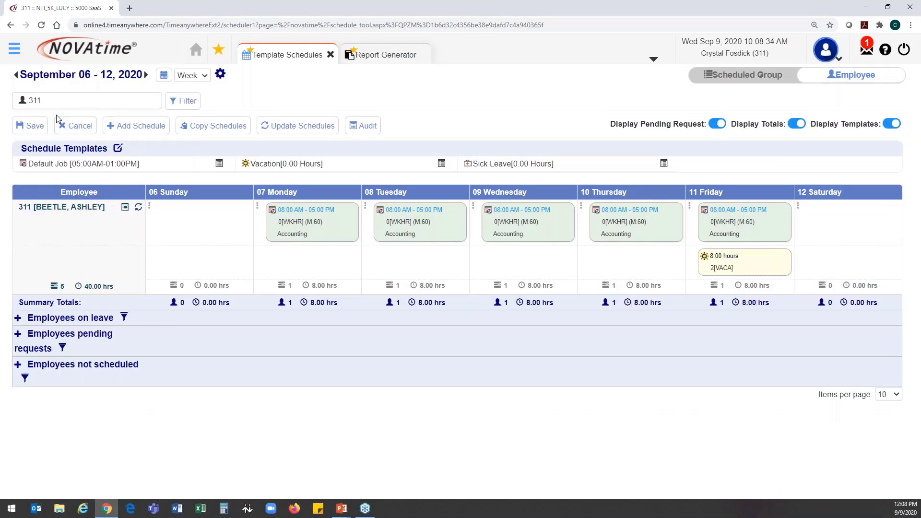
pyautogui.doubleClick(54, 101)
pyautogui.press('BackSpace')
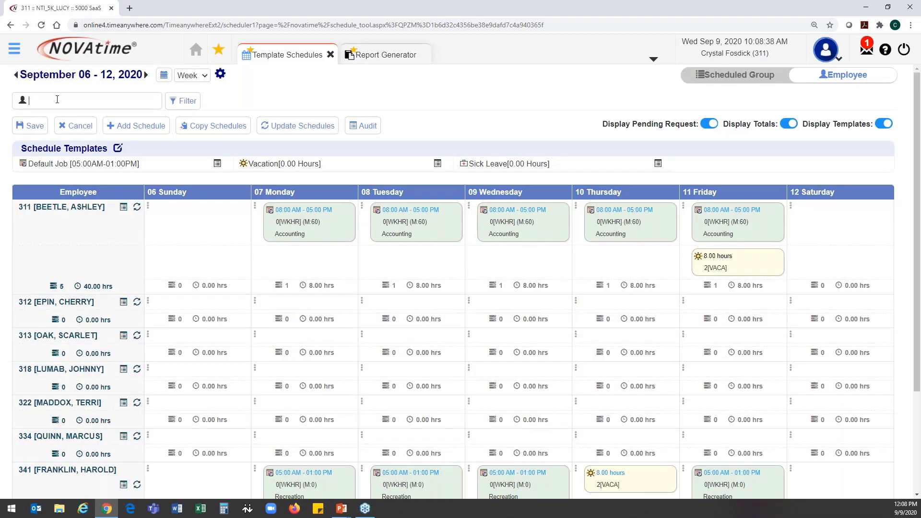
# - Filter all schedule sections to department 101 Finance, using the Employee Groups filter type
pyautogui.click(198, 109)
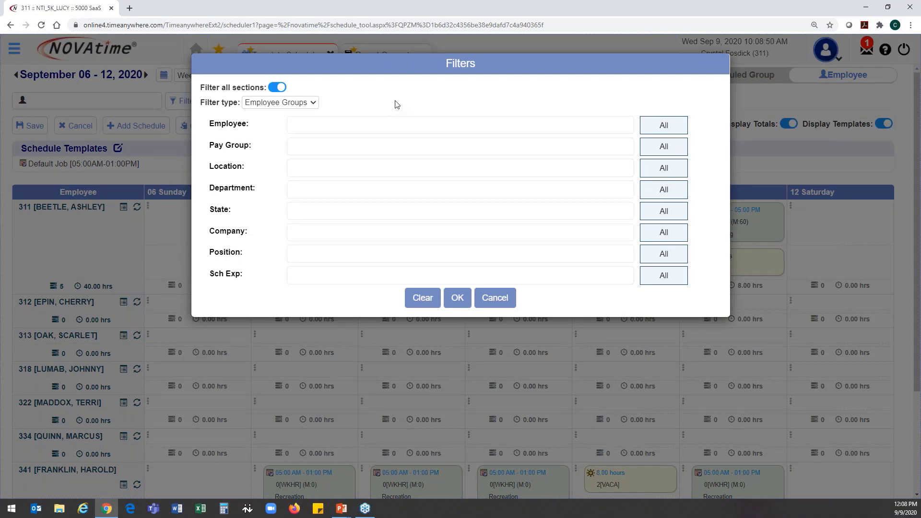
pyautogui.moveTo(202, 104); pyautogui.dragTo(239, 101)
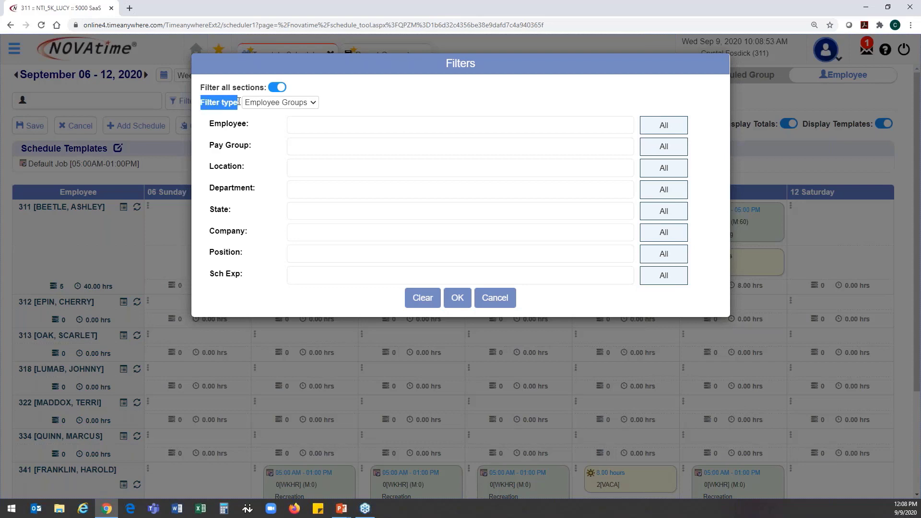
pyautogui.click(328, 106)
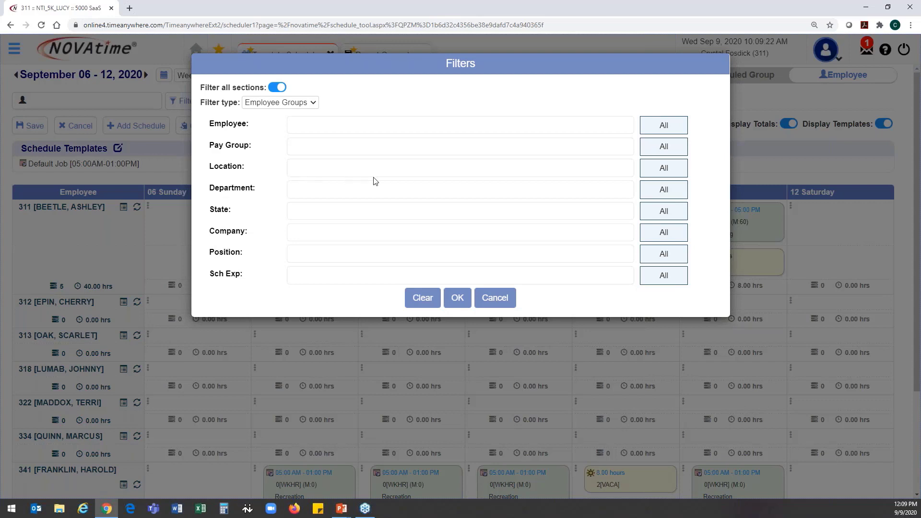
pyautogui.click(659, 192)
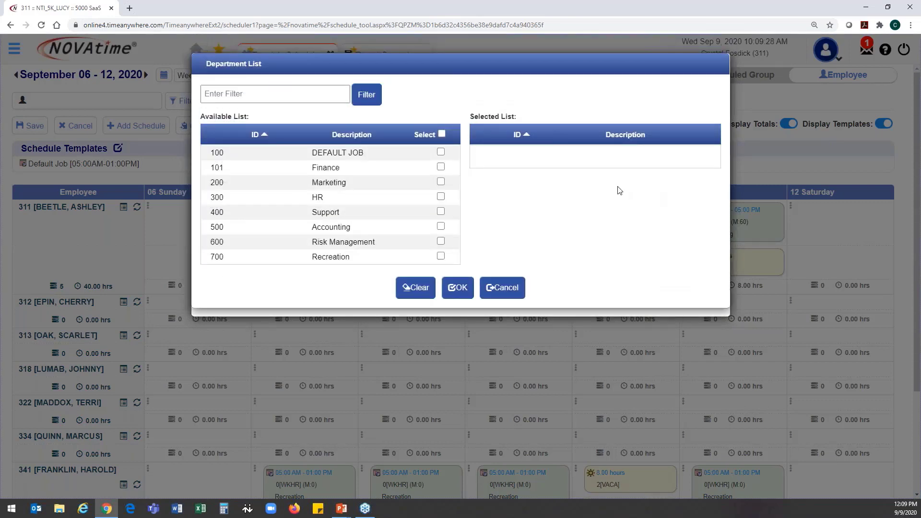
pyautogui.click(441, 167)
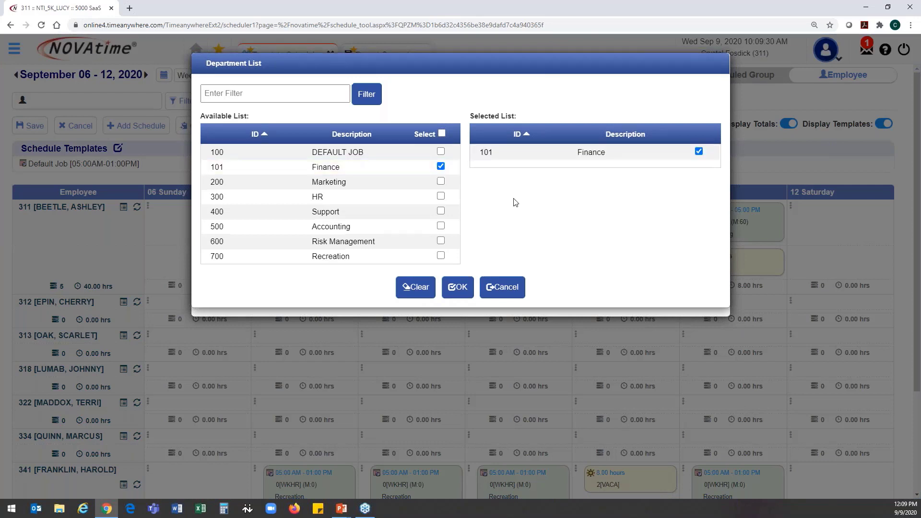
pyautogui.click(459, 294)
pyautogui.click(458, 297)
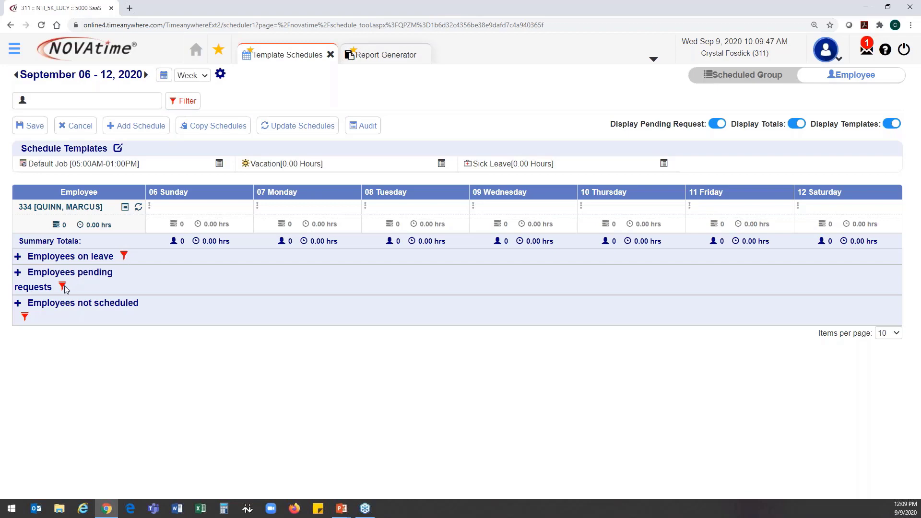
# - Expand the Employees pending requests and Employees not scheduled sections
pyautogui.click(18, 273)
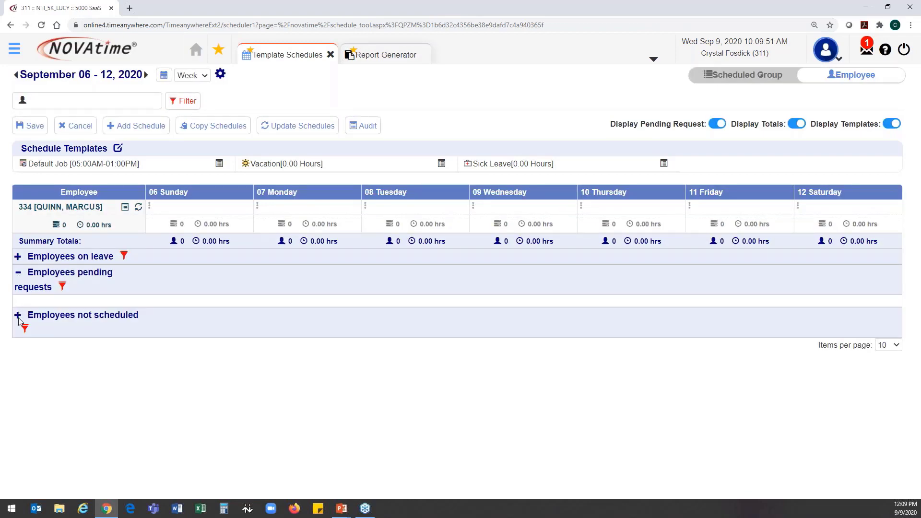
pyautogui.click(18, 317)
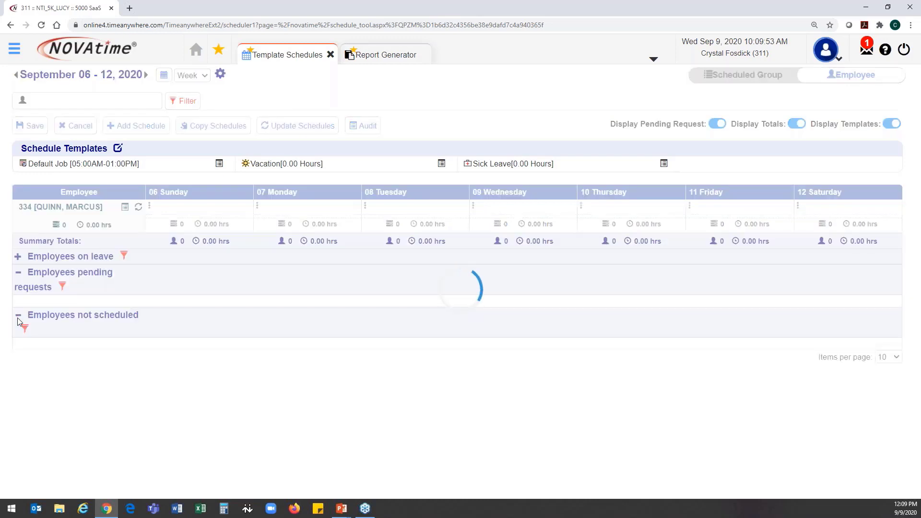
# - Remove department 101 Finance from the schedule filters and set the filter type to Schedule Groups
pyautogui.click(182, 103)
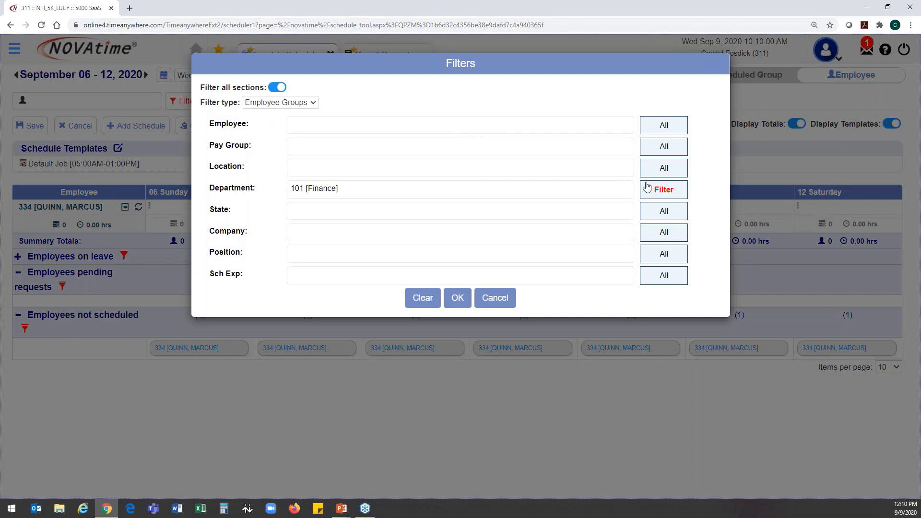
pyautogui.click(658, 193)
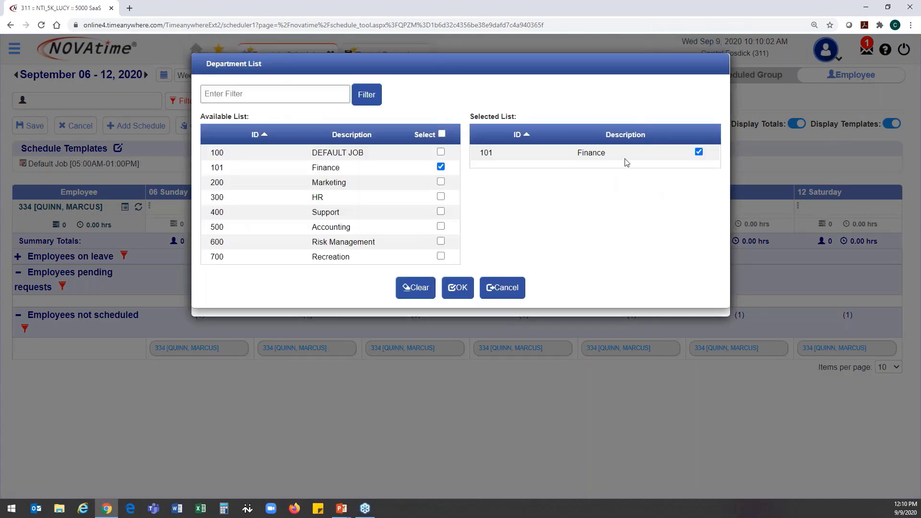
pyautogui.click(699, 152)
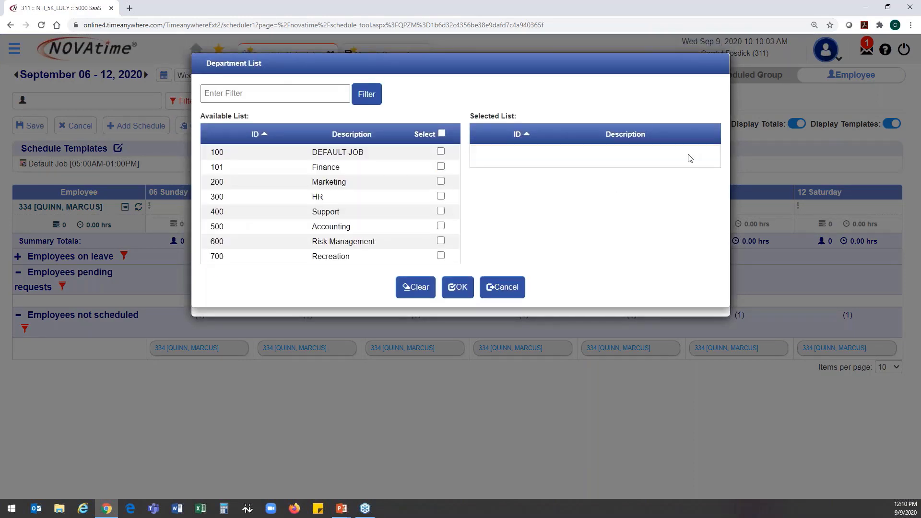
pyautogui.click(468, 287)
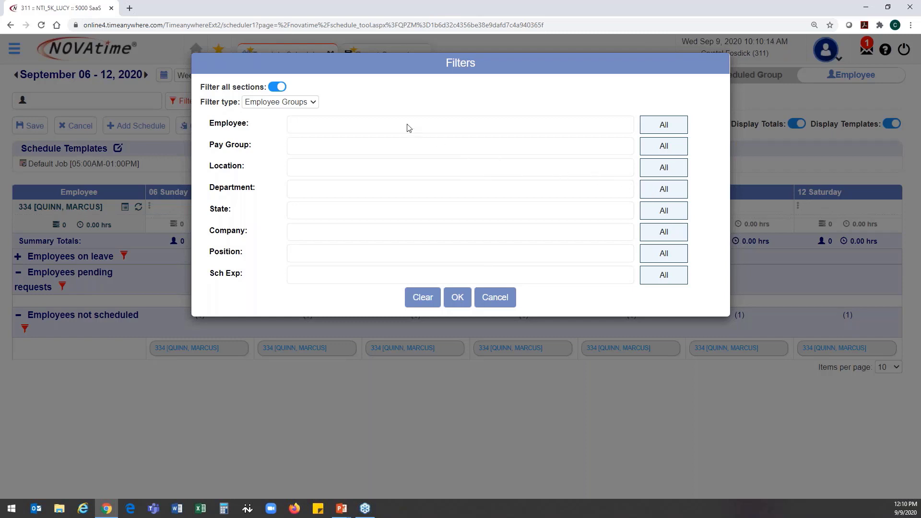
pyautogui.click(316, 102)
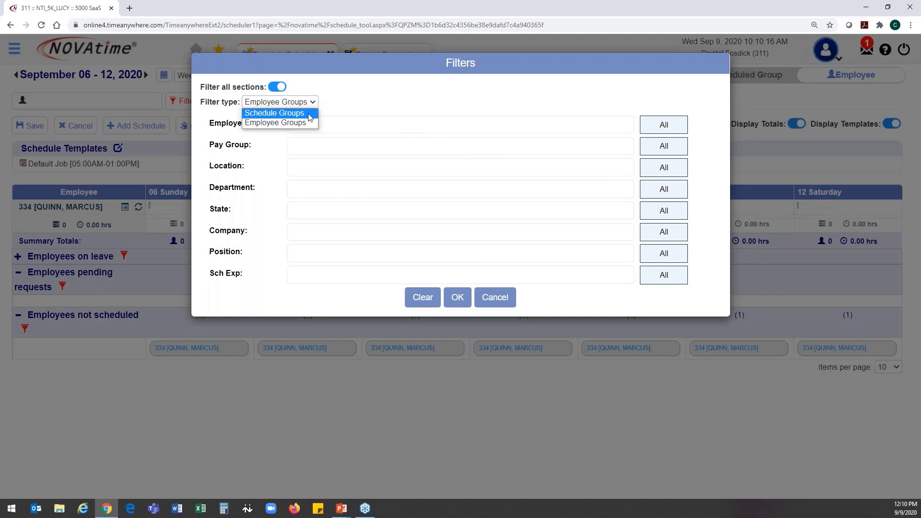
pyautogui.click(307, 113)
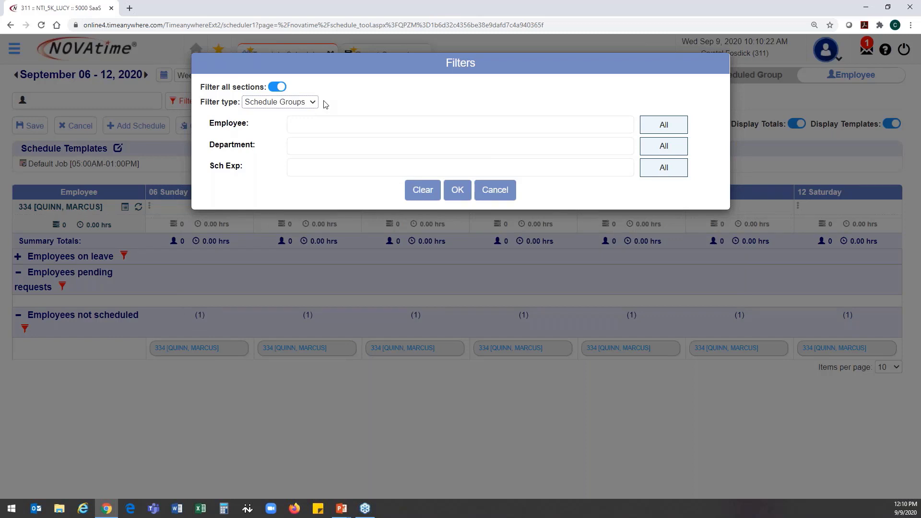
pyautogui.click(682, 128)
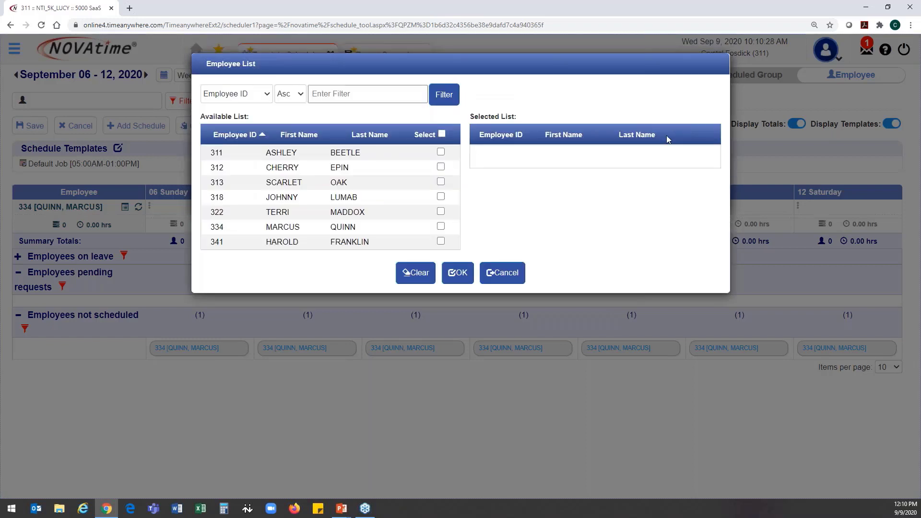
pyautogui.click(441, 152)
pyautogui.click(440, 166)
pyautogui.click(441, 182)
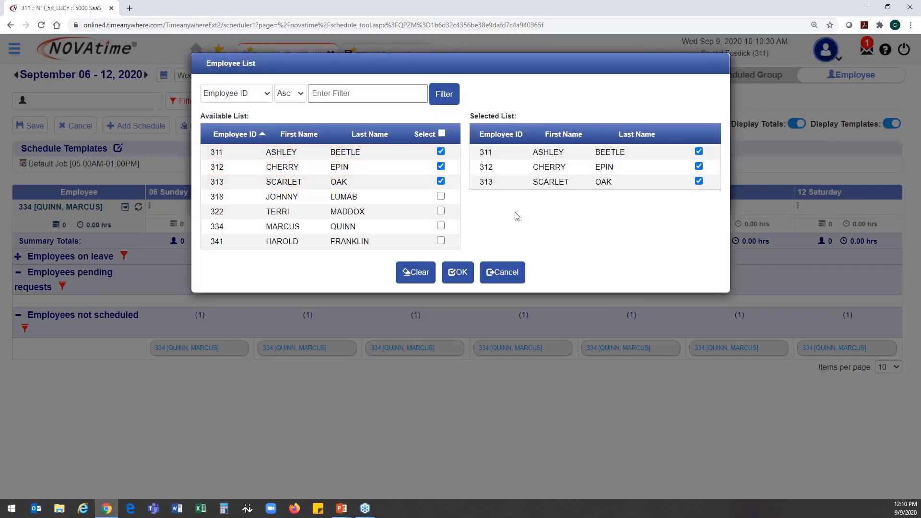
pyautogui.click(500, 274)
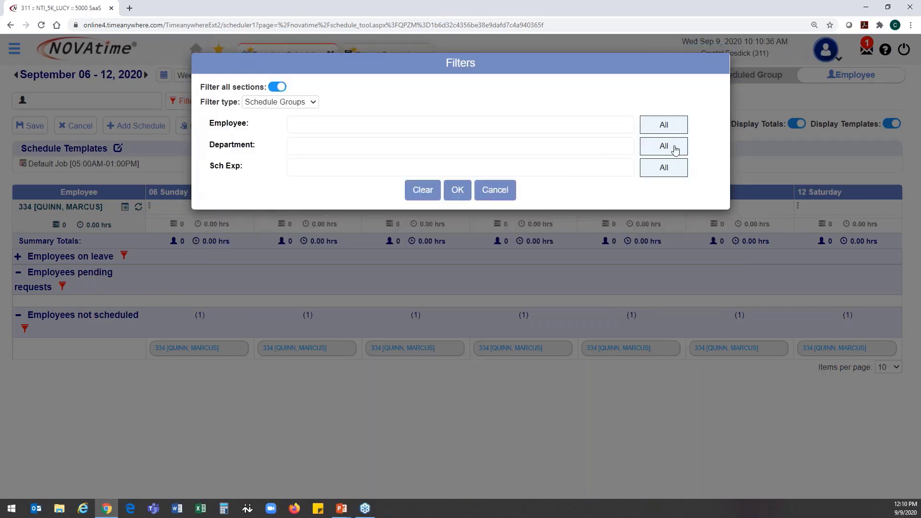
# - Review the available schedule expressions without selecting any, and apply the cleared filters to the schedule
pyautogui.click(675, 172)
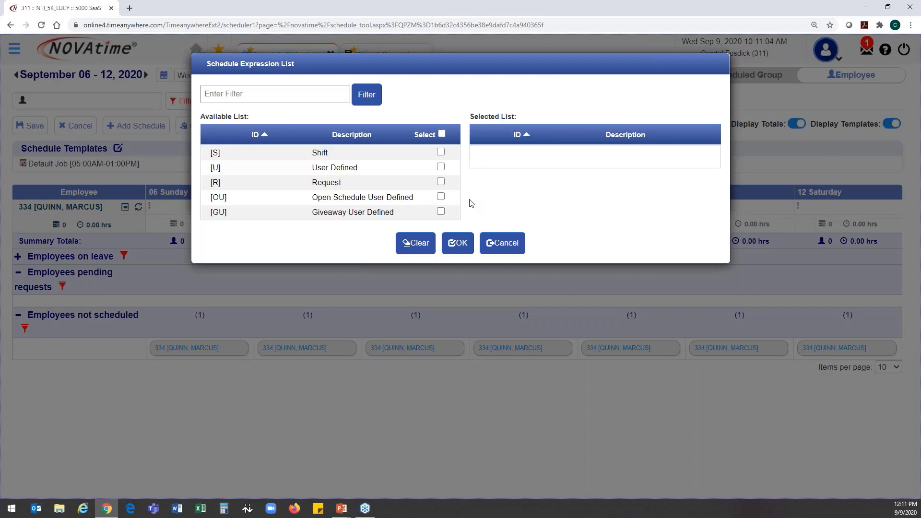
pyautogui.click(503, 249)
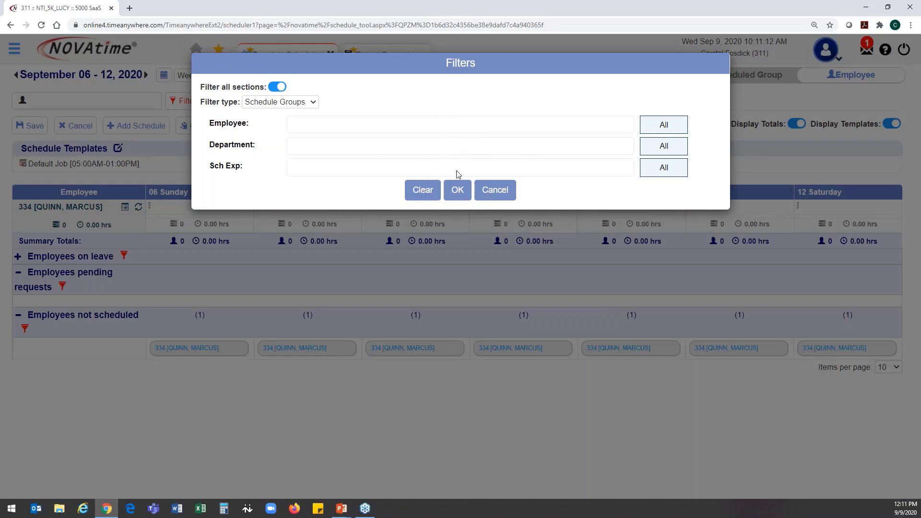
pyautogui.click(462, 193)
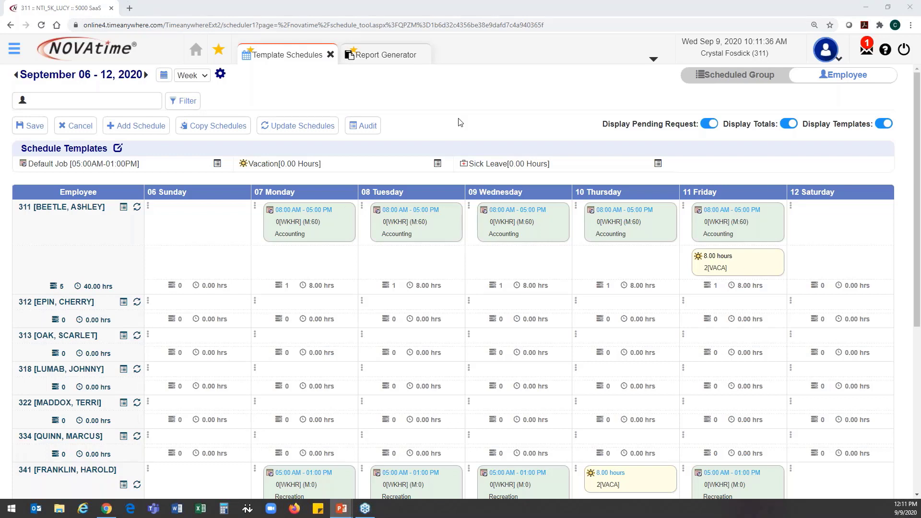
# - Collapse the Employees not scheduled and Employees pending requests sections below the schedule
pyautogui.scroll(-7, 459, 123)
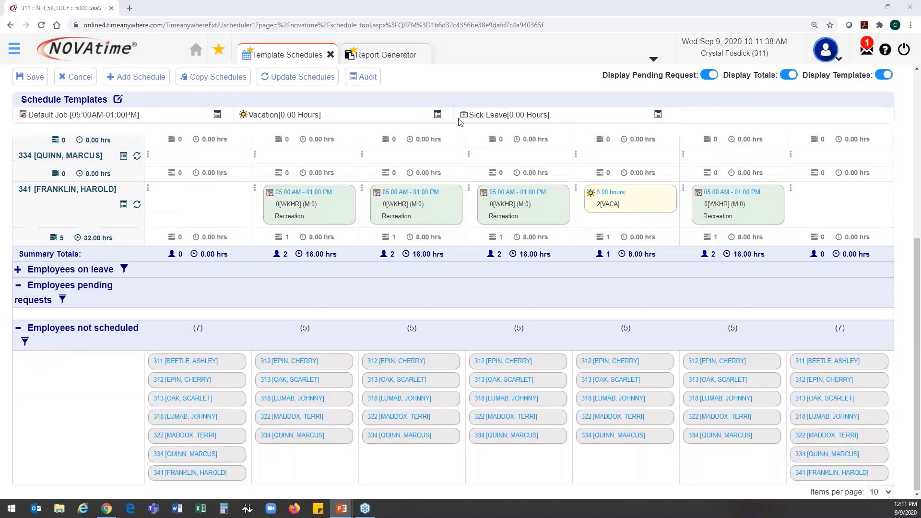
pyautogui.click(19, 328)
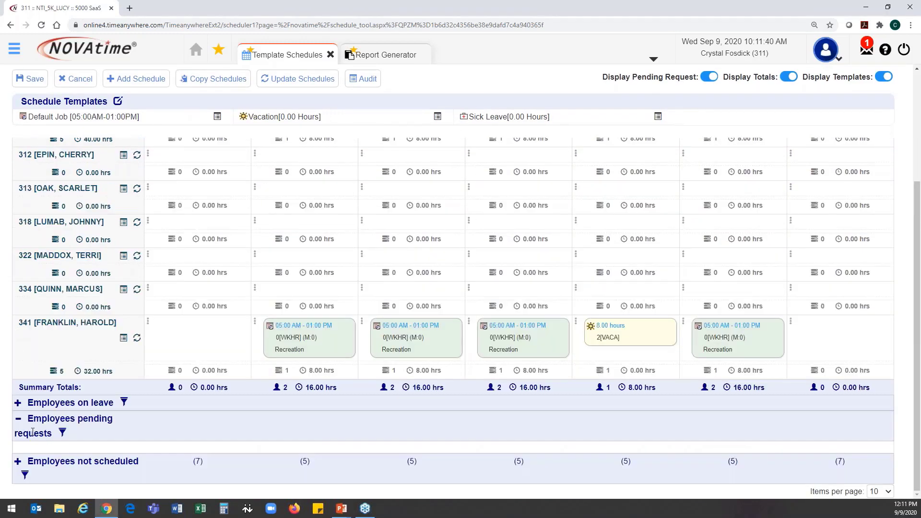
pyautogui.click(20, 423)
# - Set the number of schedule items per page to 20
pyautogui.moveTo(810, 492); pyautogui.dragTo(865, 492)
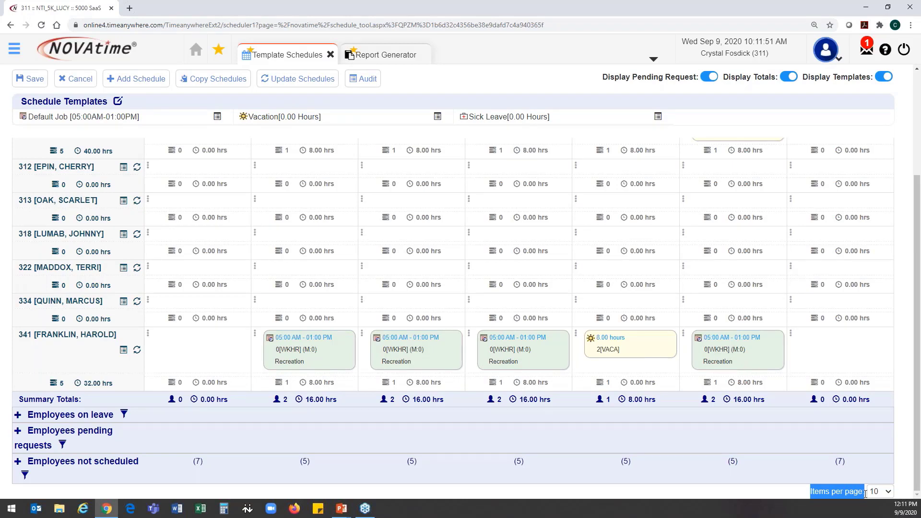
pyautogui.click(878, 492)
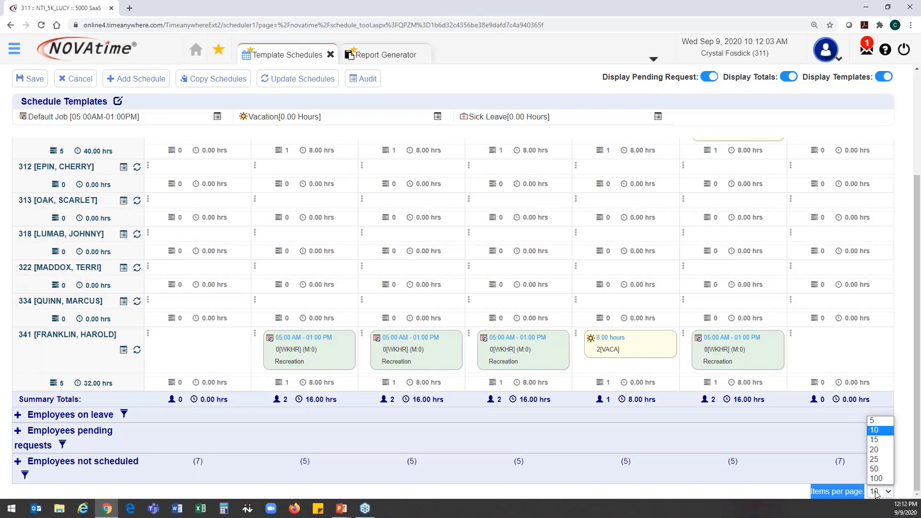
pyautogui.click(881, 454)
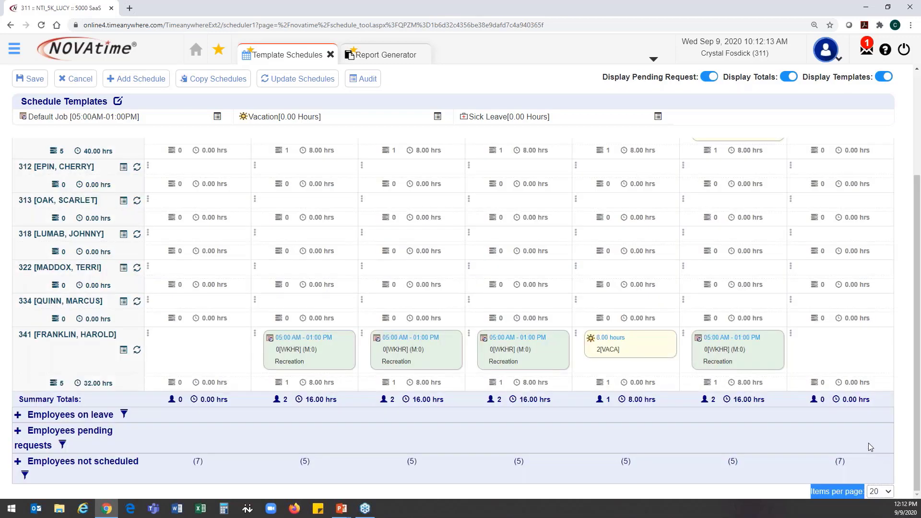
# - Switch the schedule to the Month view, and return to the Week view for September 06 - 12, 2020
pyautogui.scroll(1, 859, 442)
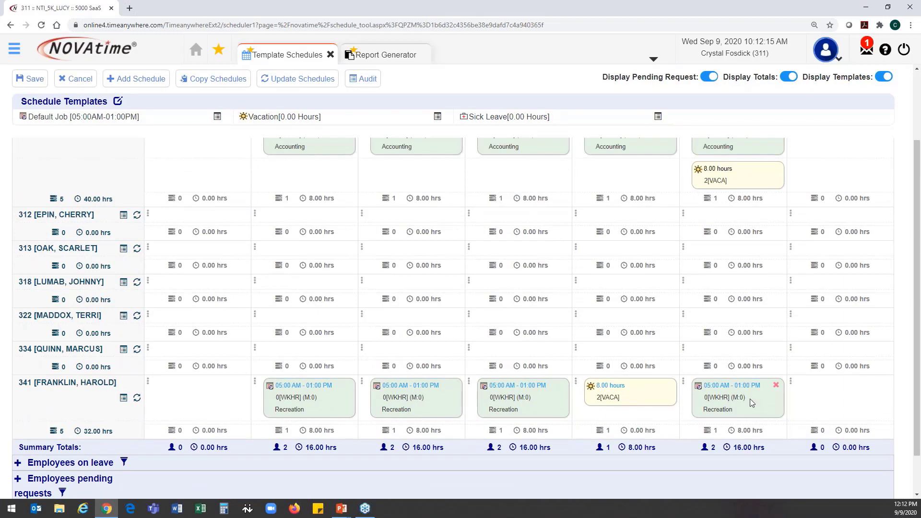
pyautogui.scroll(1, 209, 214)
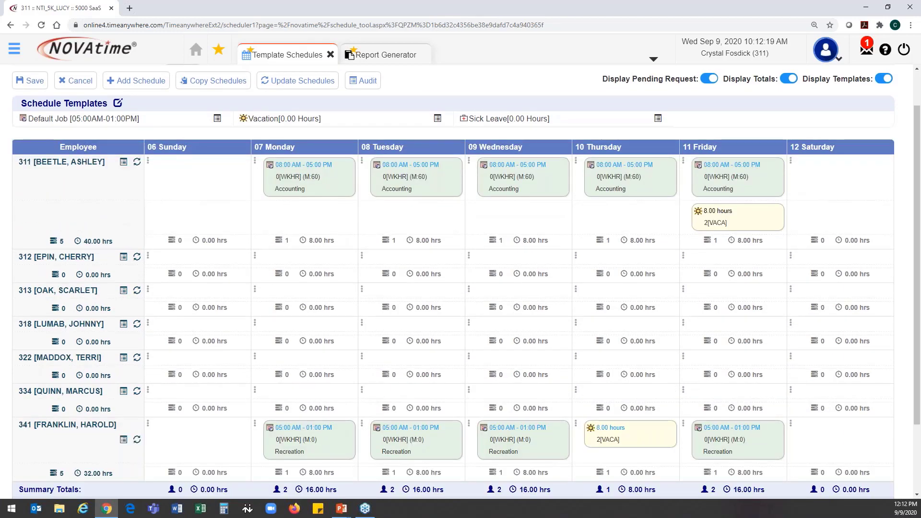
pyautogui.scroll(1, 492, 123)
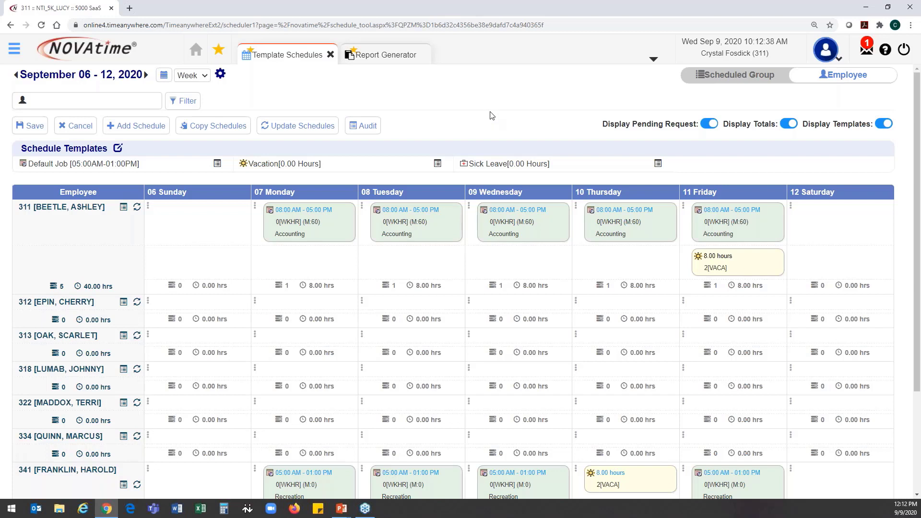
pyautogui.click(206, 77)
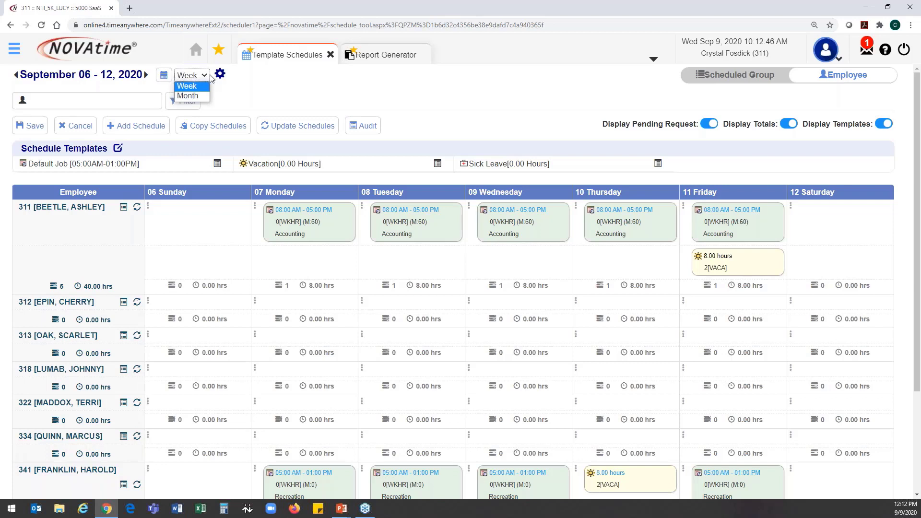
pyautogui.click(204, 99)
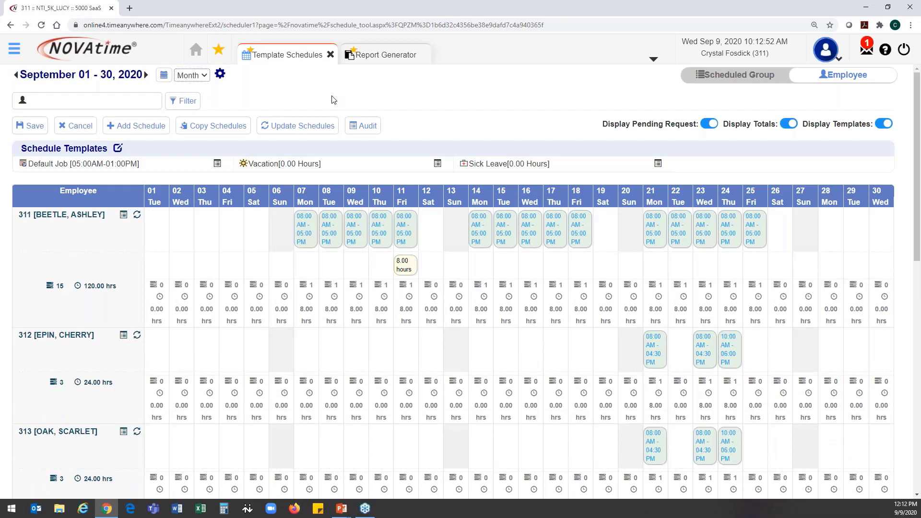
pyautogui.click(202, 77)
pyautogui.click(195, 86)
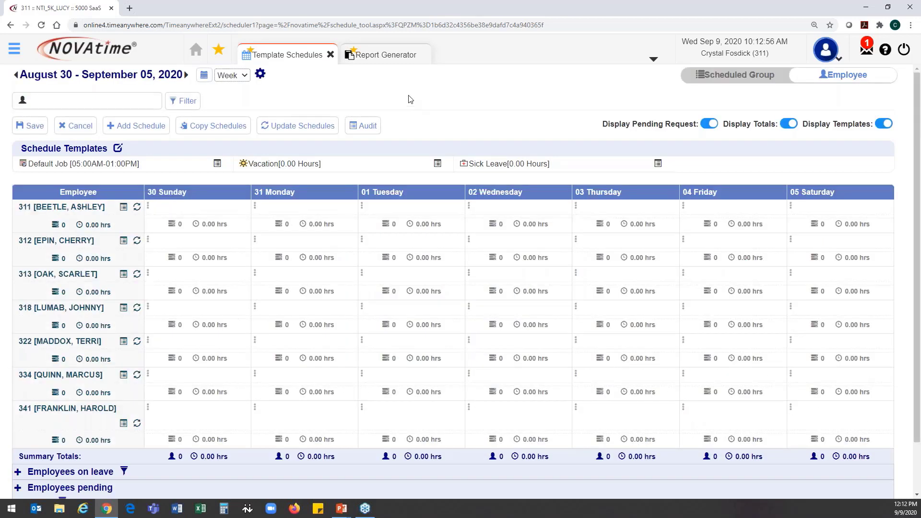
pyautogui.click(186, 76)
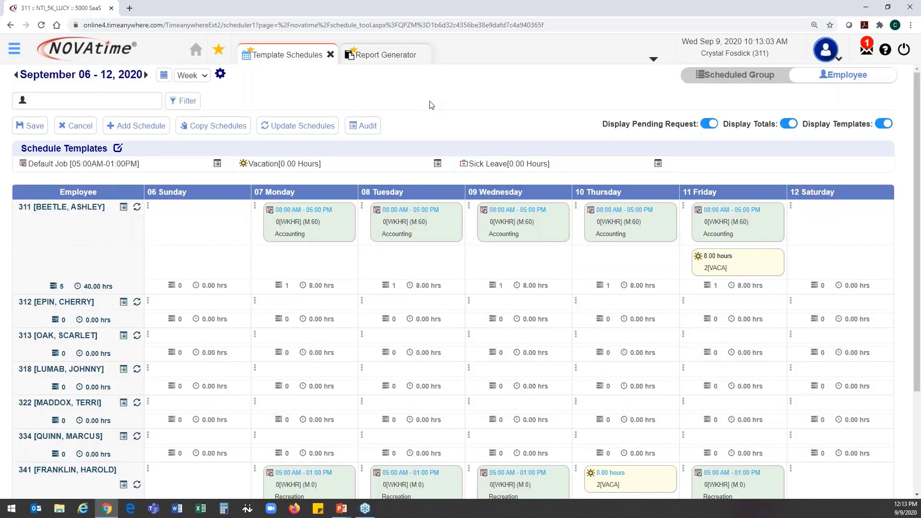
# - Examine the first employee's Monday schedule details without changing them, and look over the vacation entries in the week
pyautogui.scroll(-1, 431, 105)
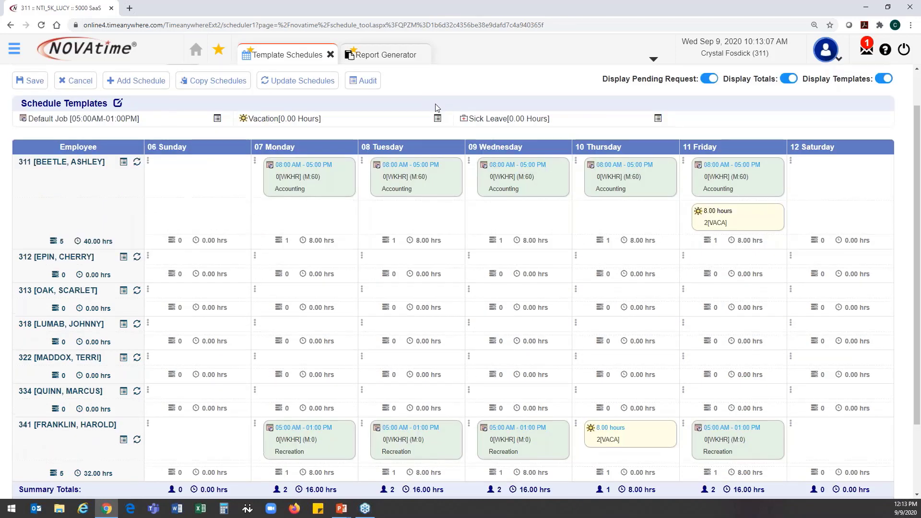
pyautogui.scroll(1, 218, 220)
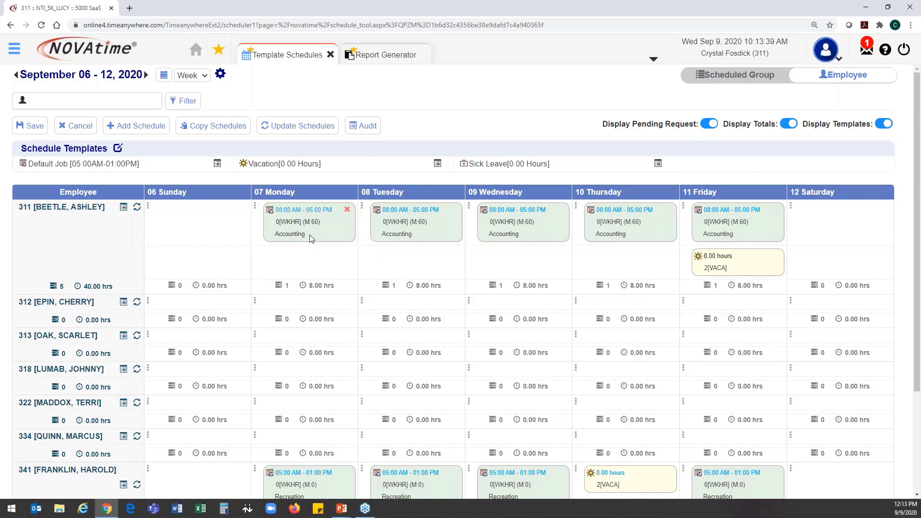
pyautogui.click(326, 214)
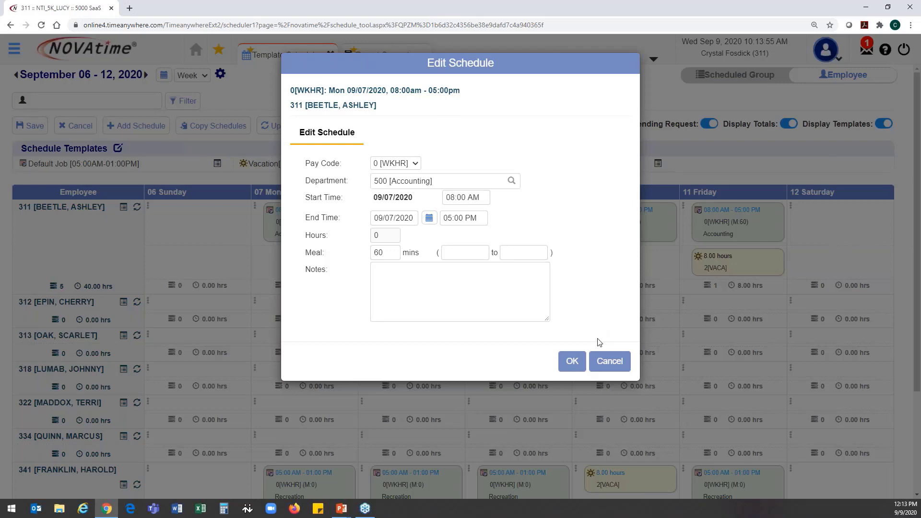
pyautogui.click(606, 364)
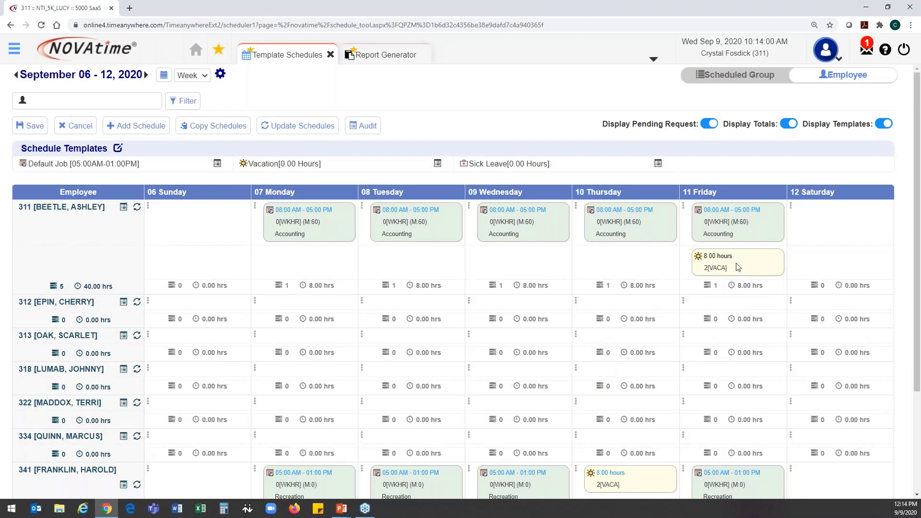
pyautogui.moveTo(739, 267)
pyautogui.scroll(-2, 648, 414)
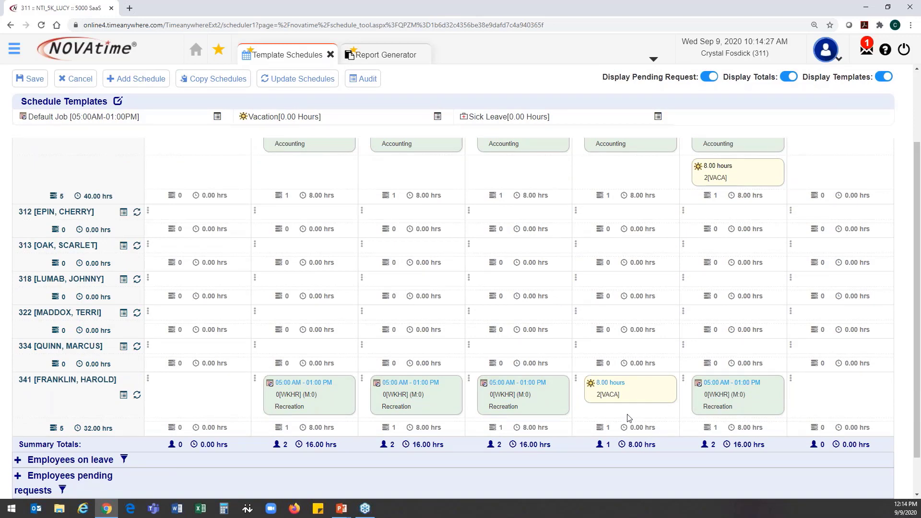
pyautogui.scroll(2, 531, 124)
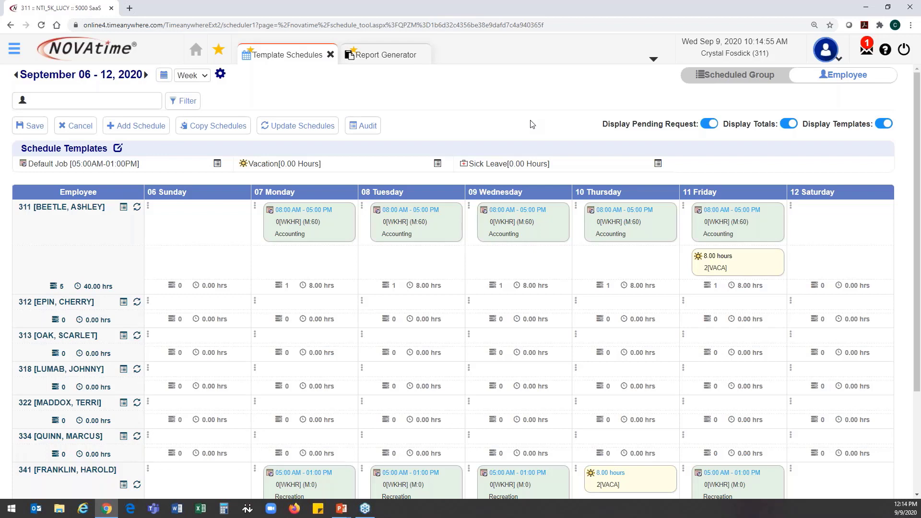
# - Start a new schedule template with the description HR 9-5 and the pay code 0 [WKHR]
pyautogui.moveTo(21, 150); pyautogui.dragTo(106, 149)
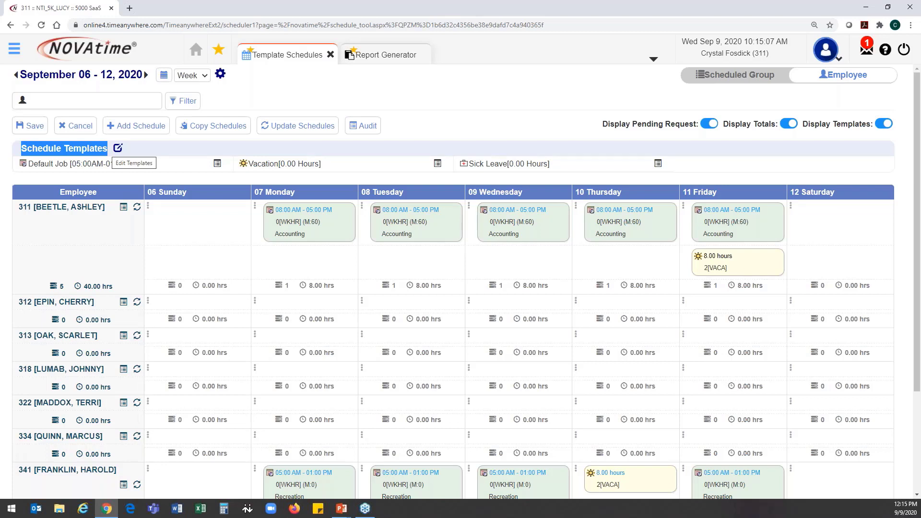
pyautogui.click(425, 129)
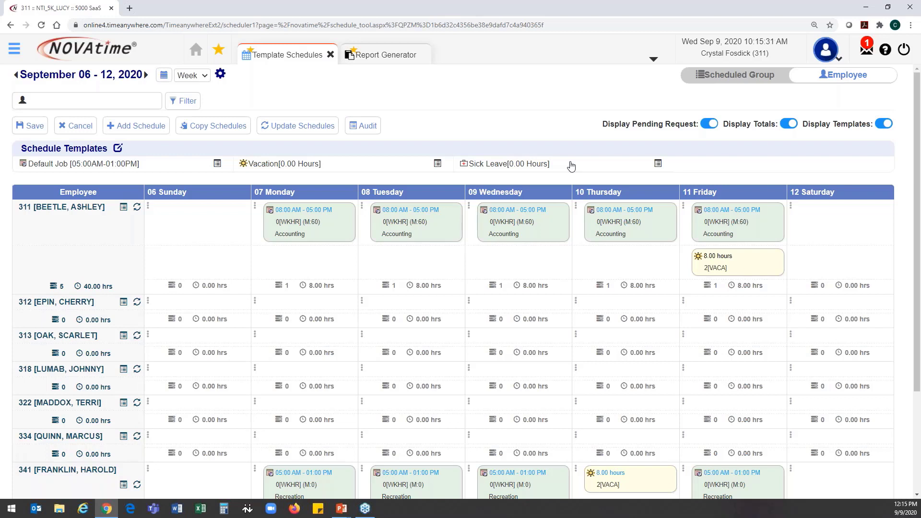
pyautogui.click(118, 149)
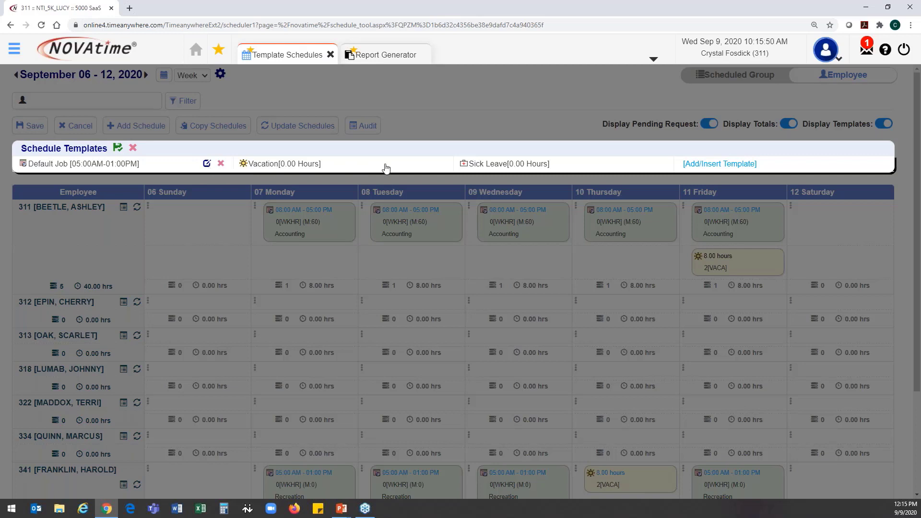
pyautogui.click(741, 166)
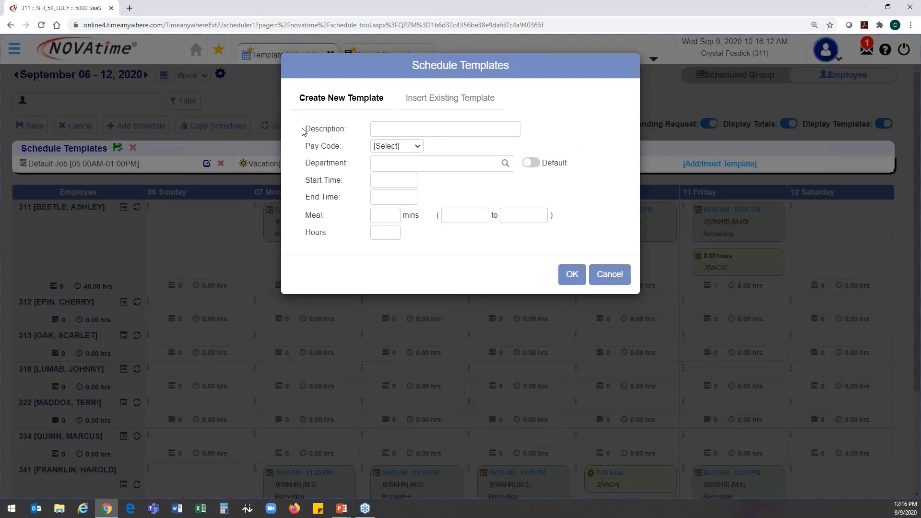
pyautogui.moveTo(305, 128); pyautogui.dragTo(351, 129)
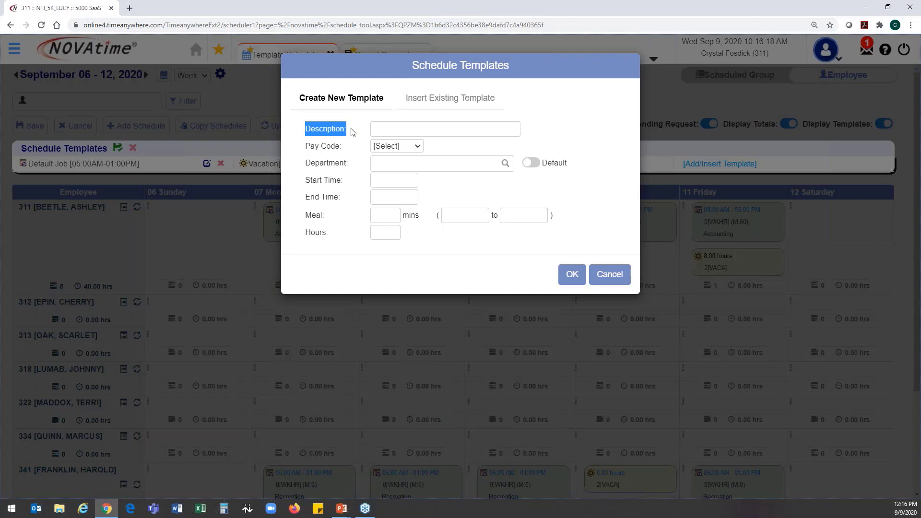
pyautogui.click(353, 133)
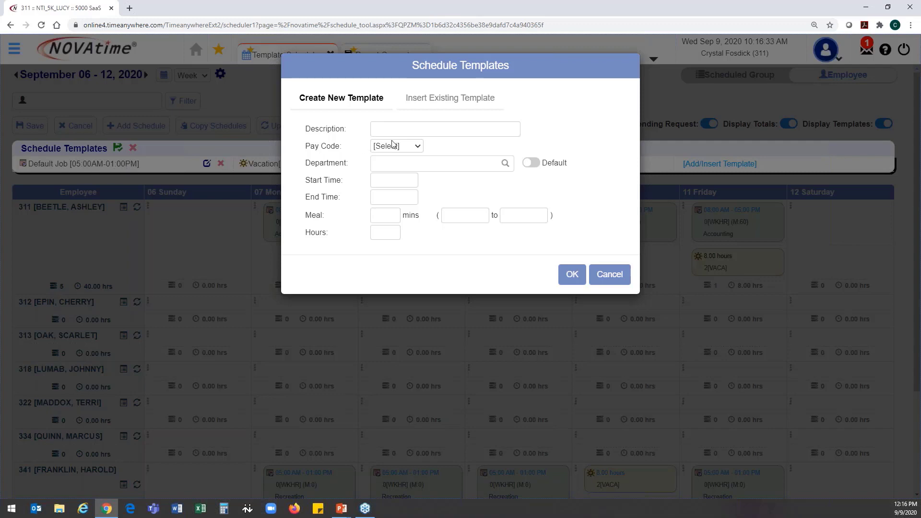
pyautogui.click(422, 133)
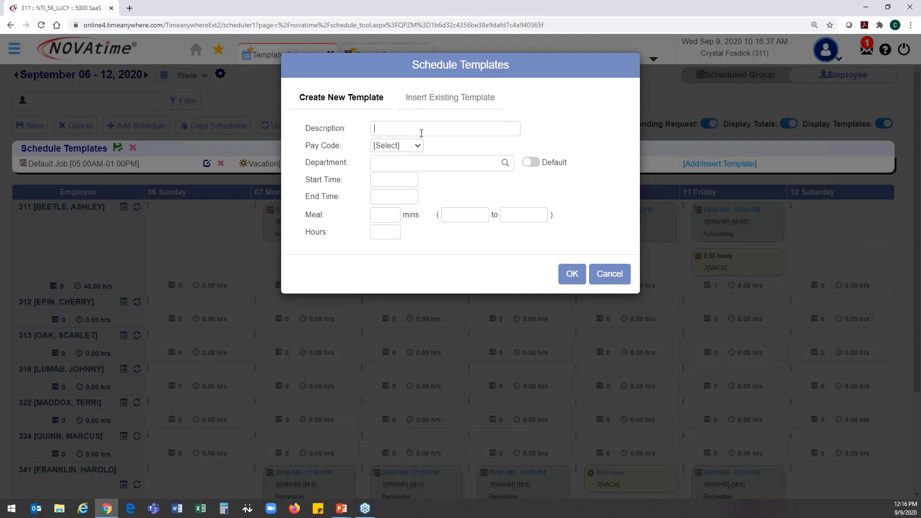
pyautogui.write('HR 9-5')
pyautogui.click(410, 148)
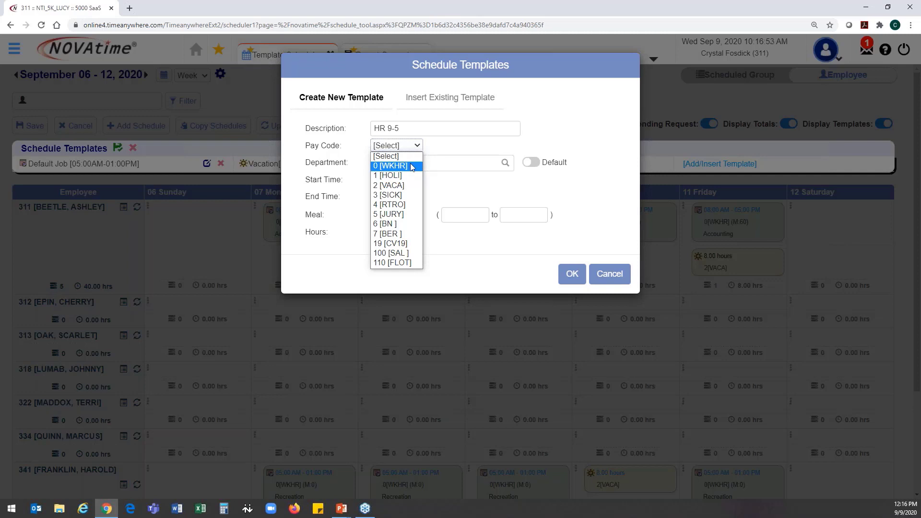
pyautogui.click(411, 167)
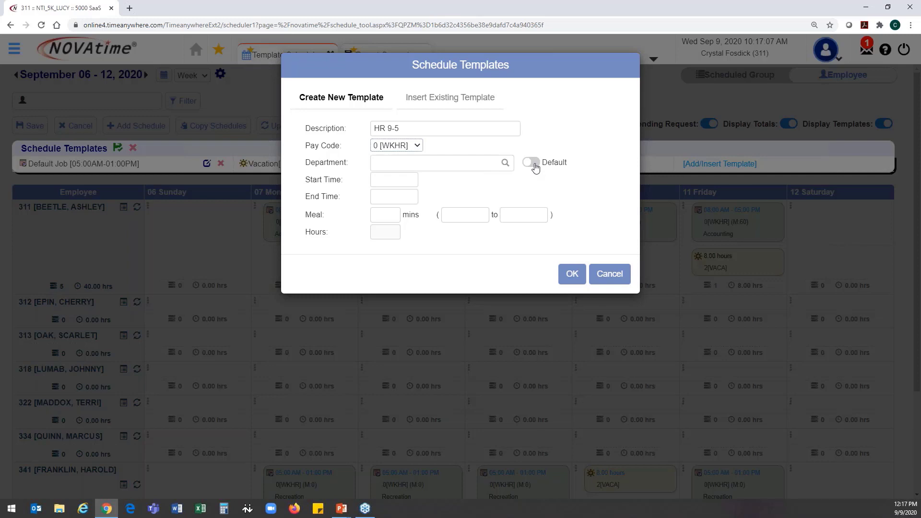
# - Assign the department 300 [HR] to the new HR 9-5 template
pyautogui.moveTo(373, 128); pyautogui.dragTo(387, 128)
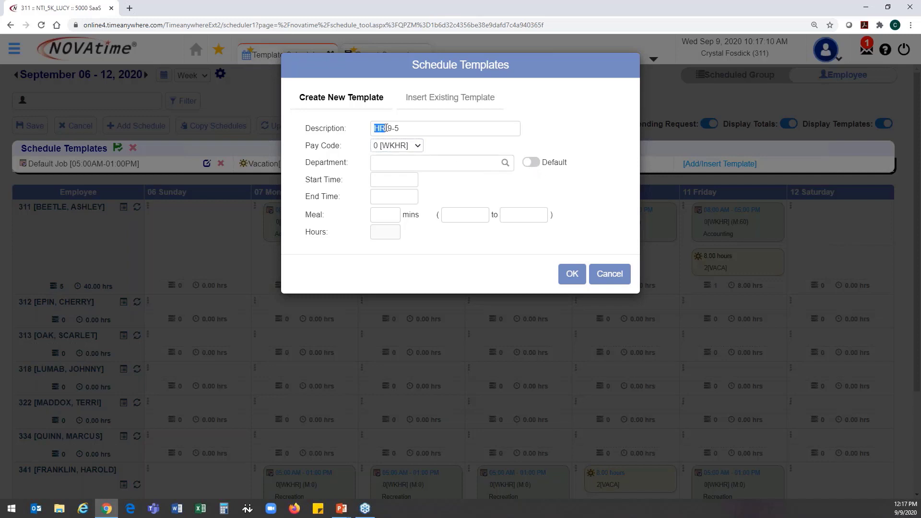
pyautogui.click(457, 148)
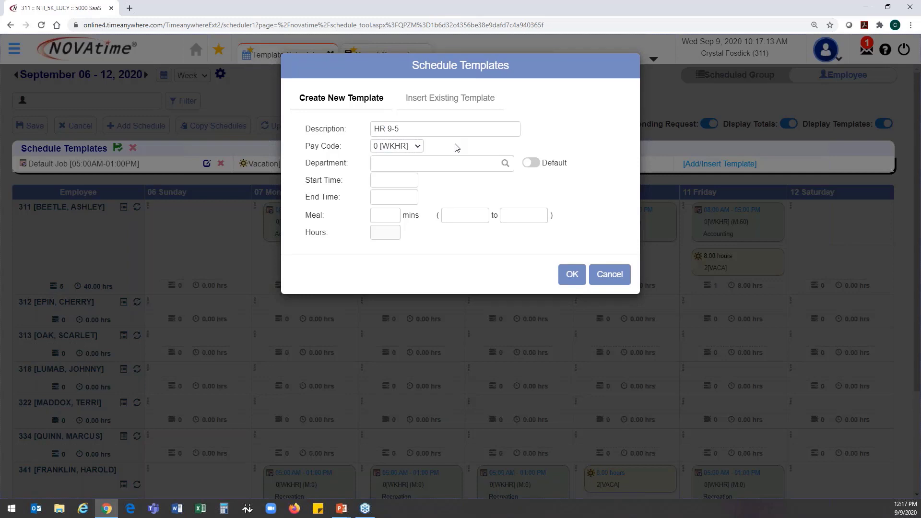
pyautogui.click(506, 164)
pyautogui.click(363, 184)
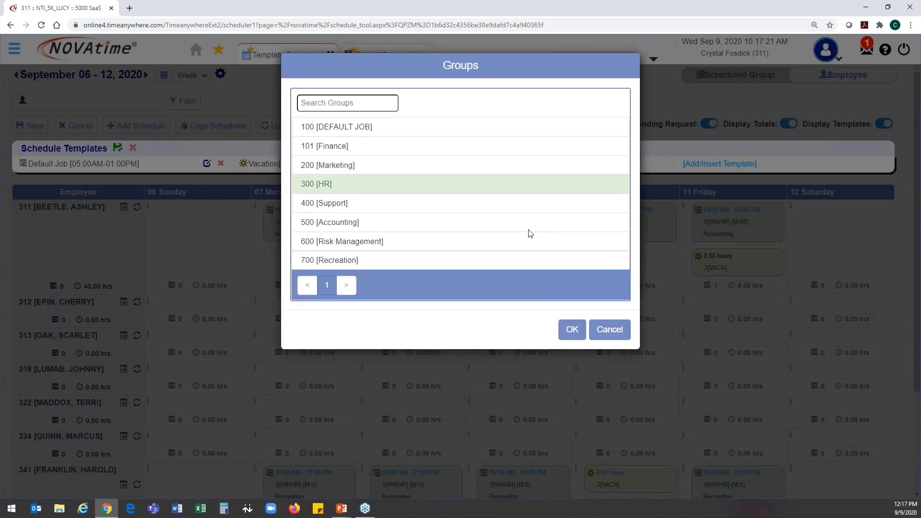
pyautogui.click(573, 331)
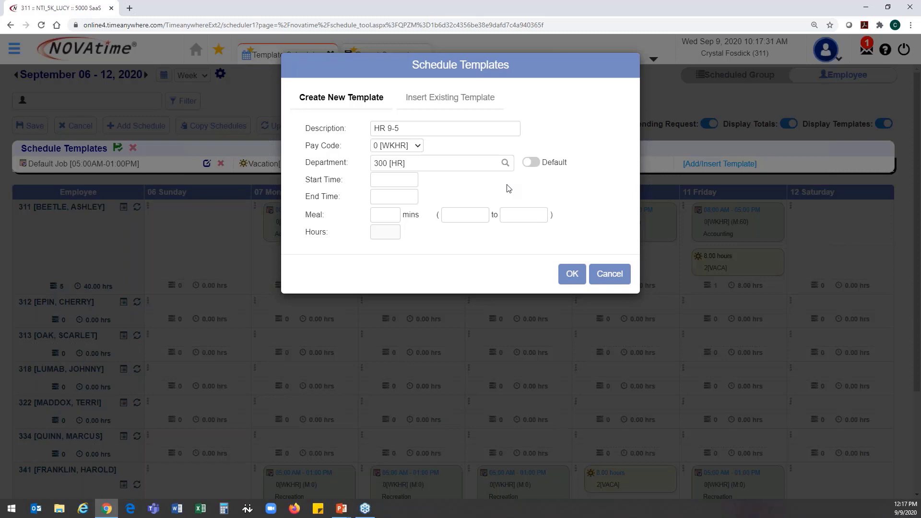
# - Set the HR 9-5 template's start time to 09:00 AM and its end time to 05:00 PM
pyautogui.click(388, 182)
pyautogui.write('9')
pyautogui.click(389, 195)
pyautogui.write('5p')
pyautogui.click(465, 197)
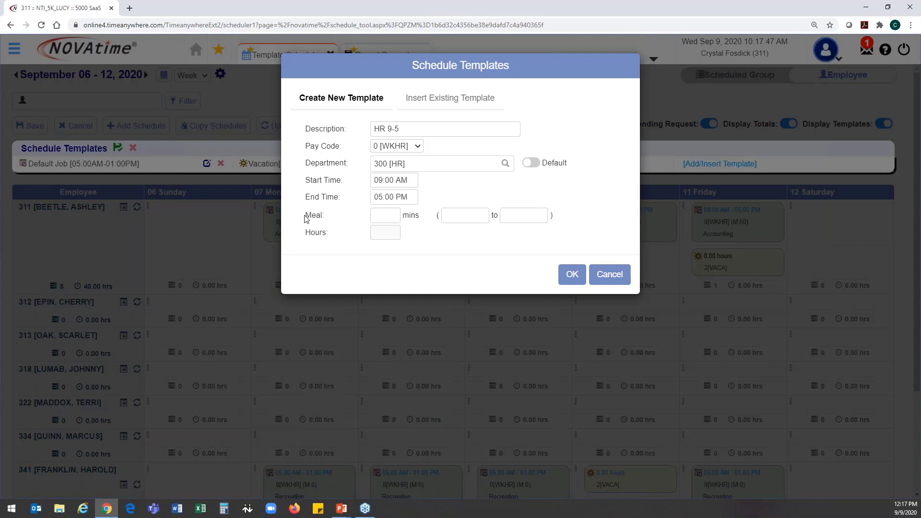
# - Add a 30-minute meal from 11:00 AM to 11:30 AM and finish creating the HR 9-5 template
pyautogui.click(384, 214)
pyautogui.write('30')
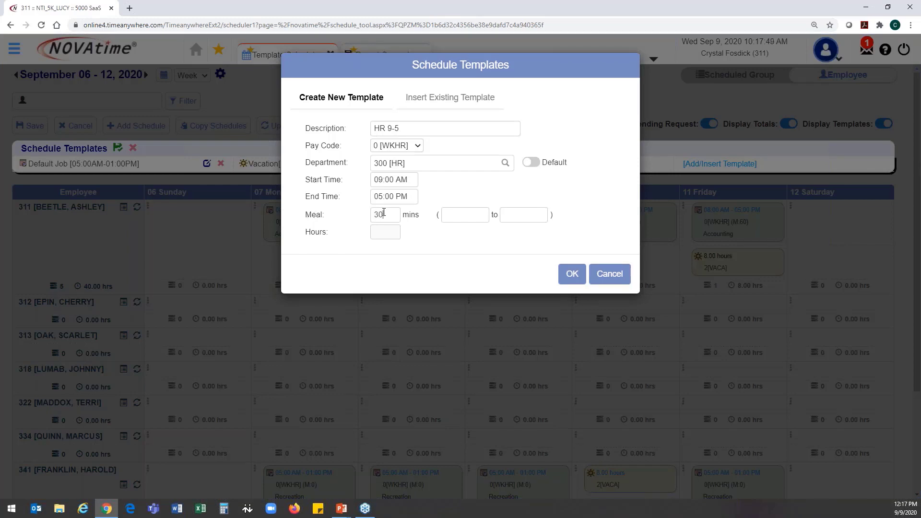
pyautogui.click(465, 219)
pyautogui.write('11')
pyautogui.click(509, 216)
pyautogui.write('1130')
pyautogui.click(557, 220)
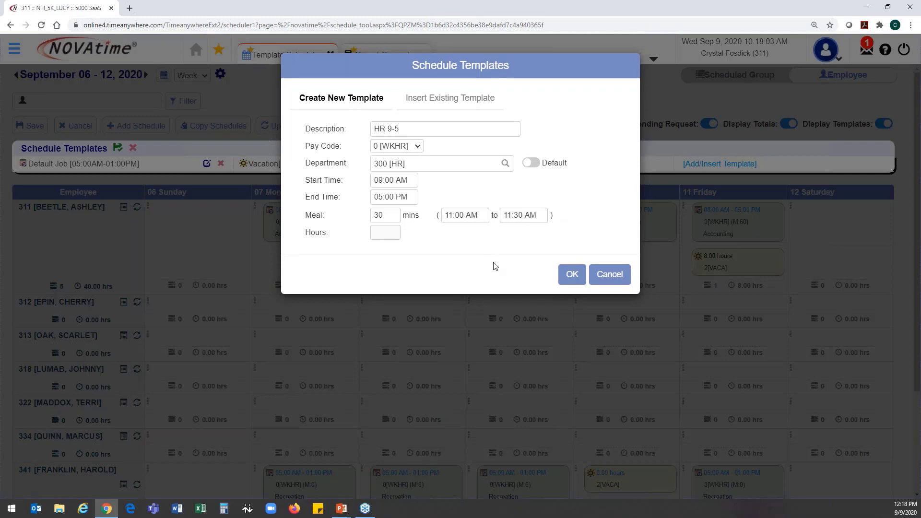
pyautogui.click(577, 281)
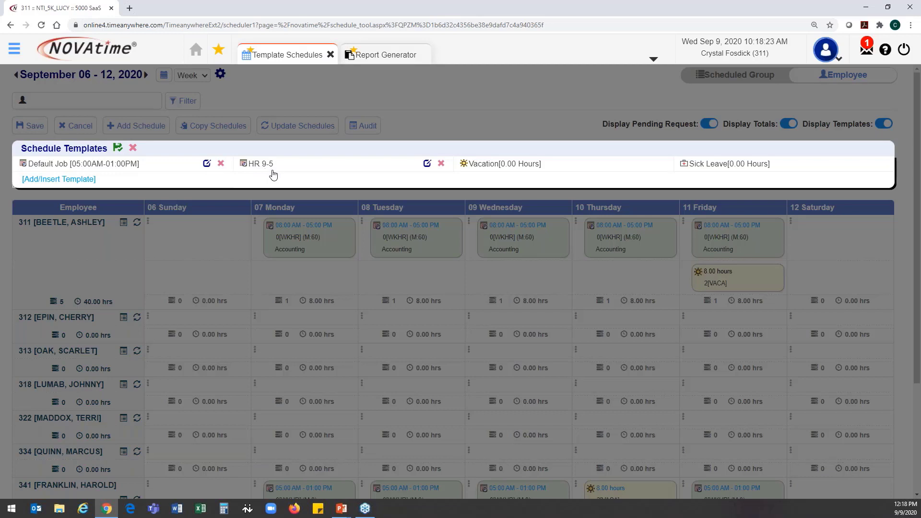
# - Edit the HR 9-5 template's description so that the template is listed as HR [09:00AM-05:00PM]
pyautogui.click(428, 164)
pyautogui.press('BackSpace')
pyautogui.write('HR')
pyautogui.click(571, 252)
# - Create a schedule template without a description, using pay code 0 [WKHR], the default department and times from 10:00 AM to 06:00 PM
pyautogui.click(45, 182)
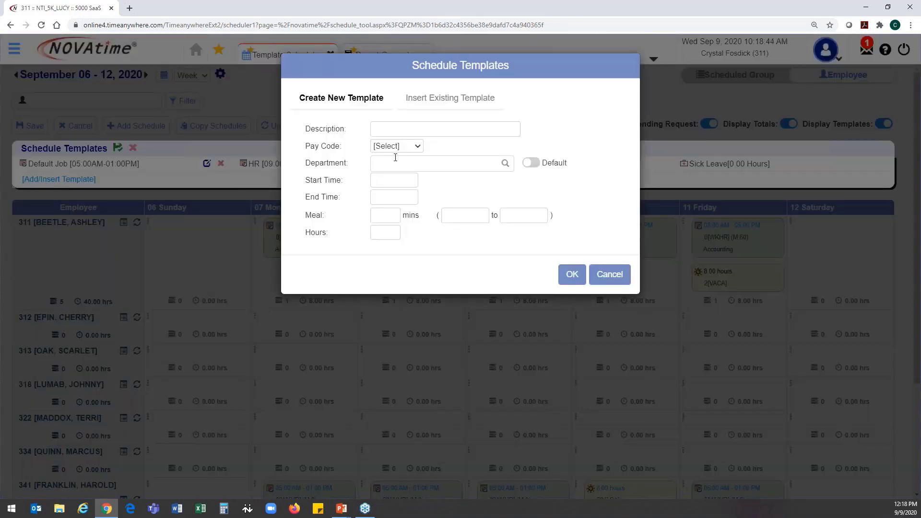
pyautogui.click(401, 147)
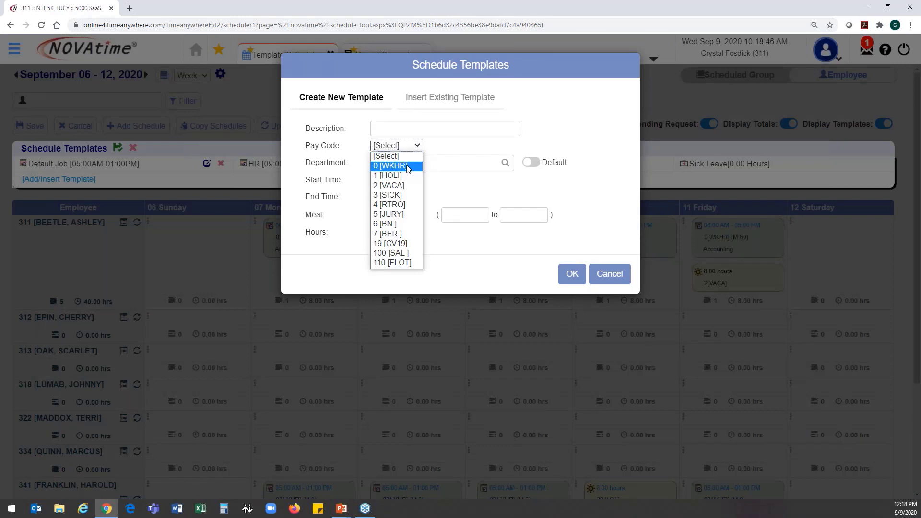
pyautogui.click(405, 166)
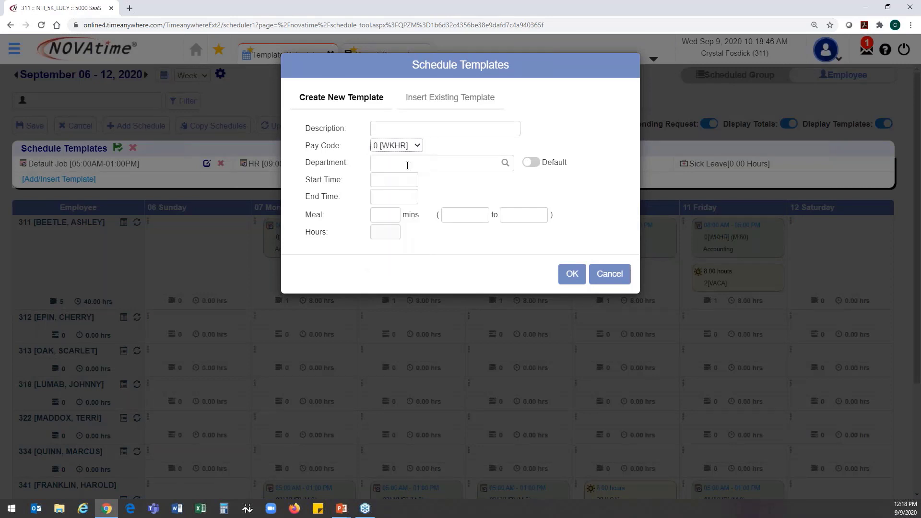
pyautogui.click(529, 166)
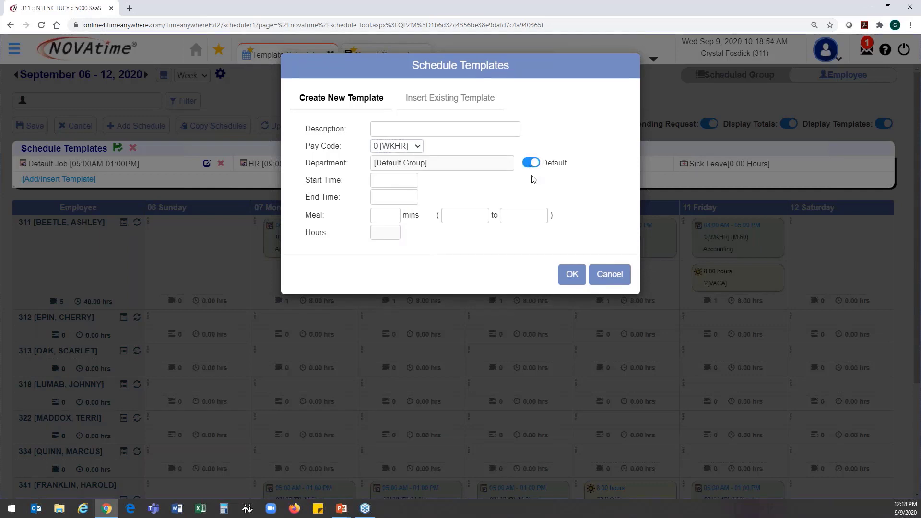
pyautogui.write('10')
pyautogui.click(394, 196)
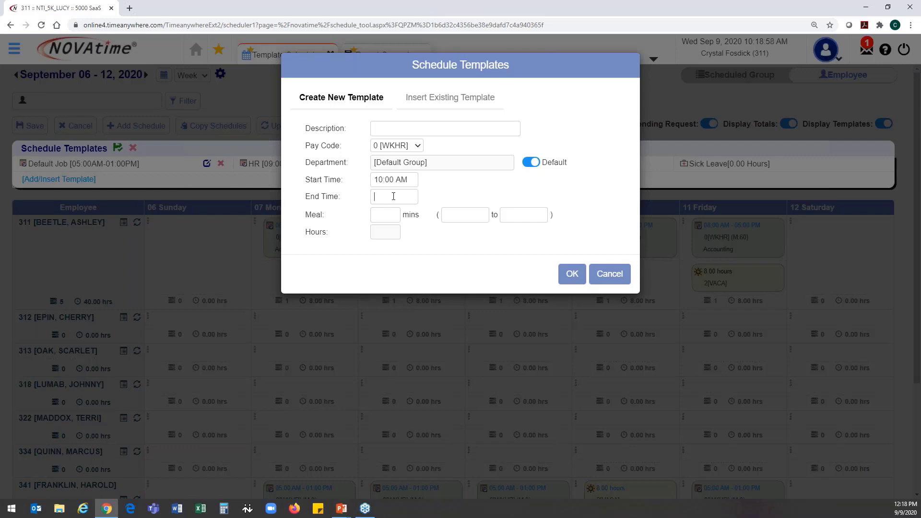
pyautogui.write('6p')
pyautogui.click(429, 196)
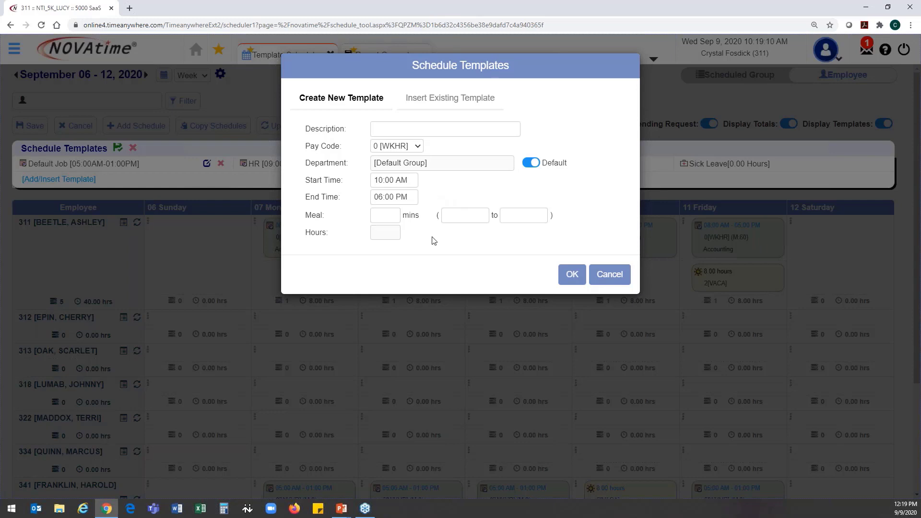
pyautogui.click(572, 275)
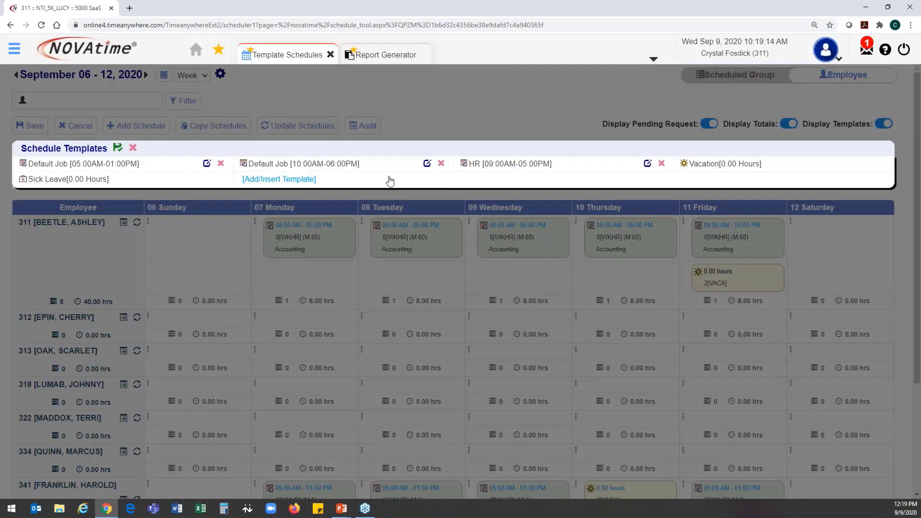
# - Fill in another new template with pay code 0 [WKHR], the default department, start time 03:00 PM and end time 11:00 PM
pyautogui.click(278, 180)
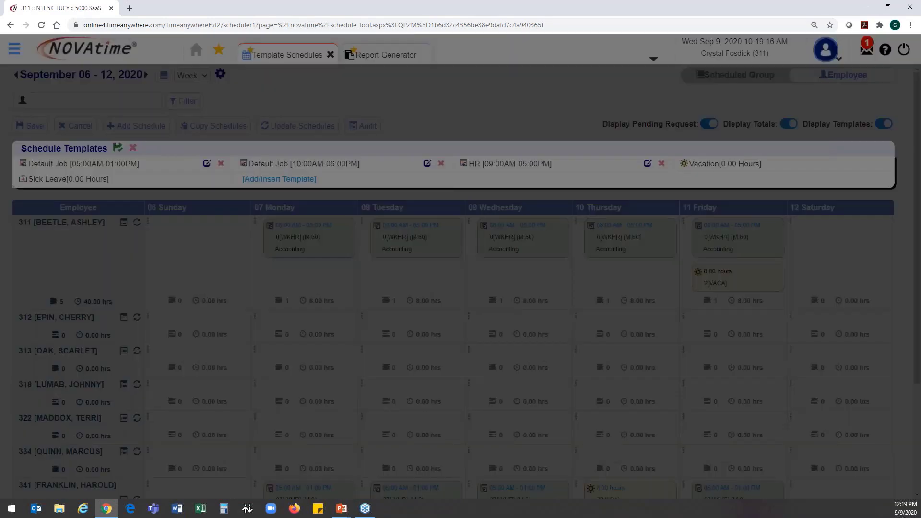
pyautogui.click(405, 146)
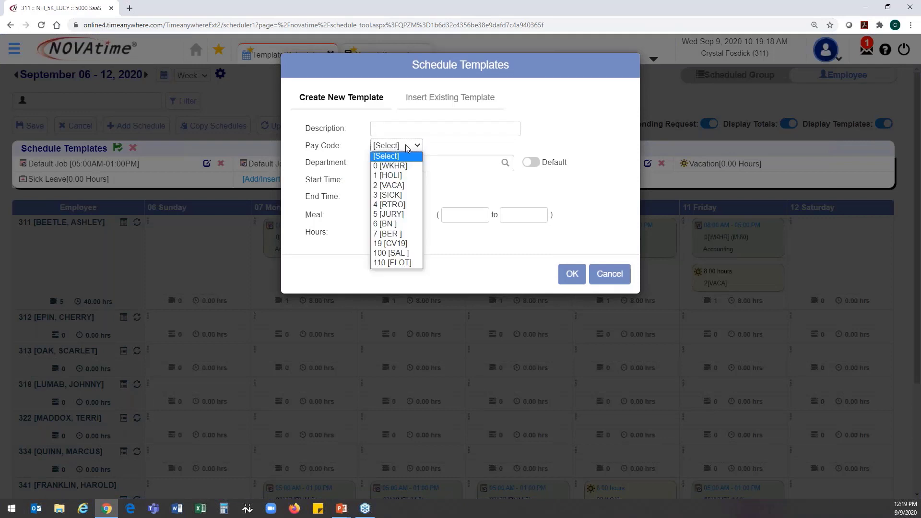
pyautogui.click(404, 164)
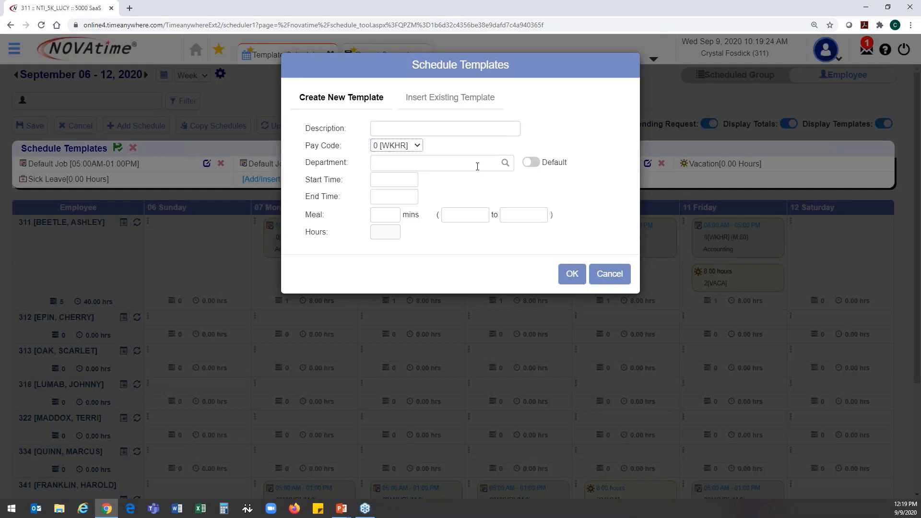
pyautogui.click(532, 164)
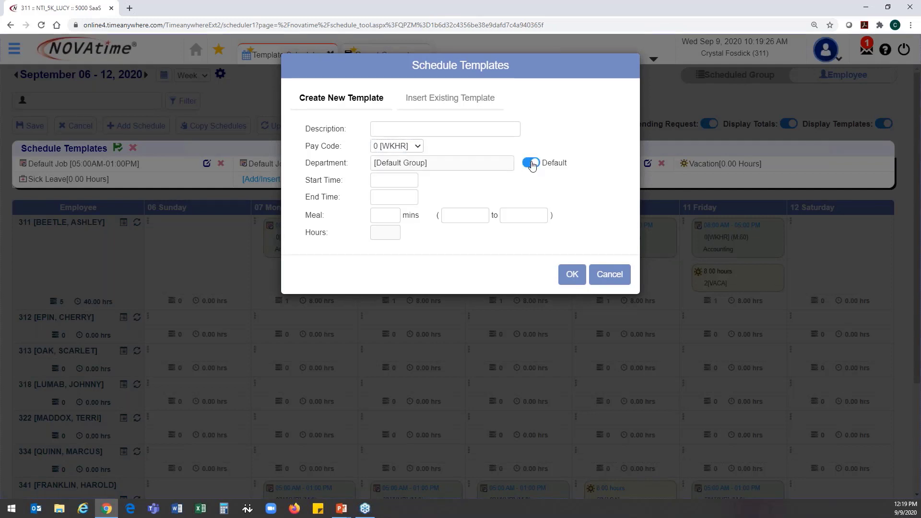
pyautogui.click(397, 181)
pyautogui.write('3p')
pyautogui.press('Tab')
pyautogui.write('11p')
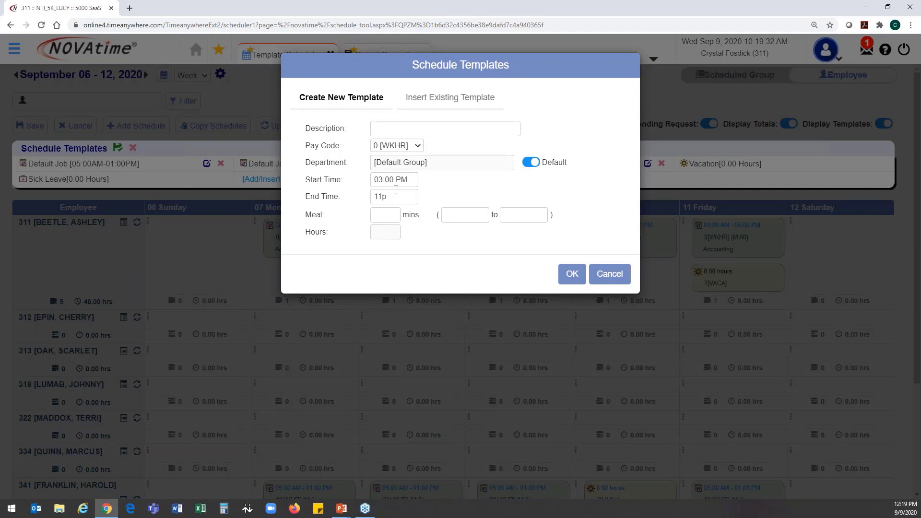
pyautogui.click(442, 200)
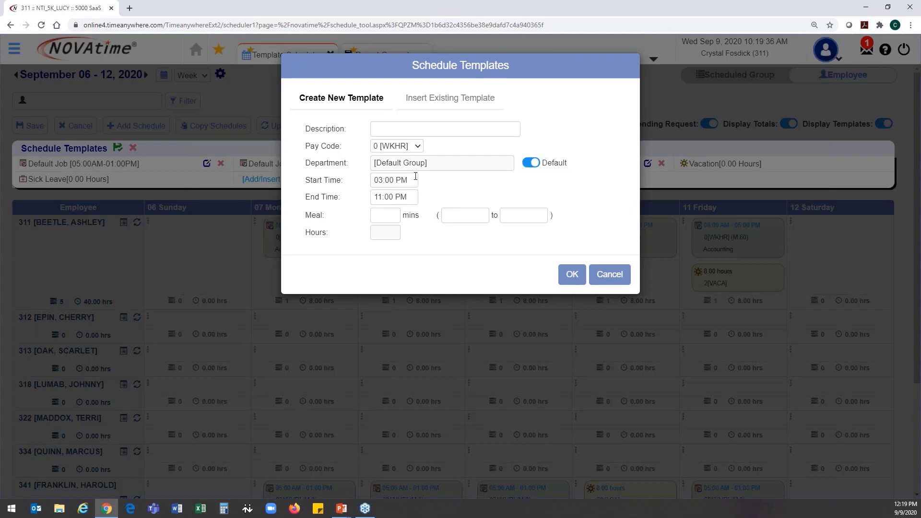
# - Change the new template's end time to 11:00 AM
pyautogui.moveTo(415, 201); pyautogui.dragTo(357, 206)
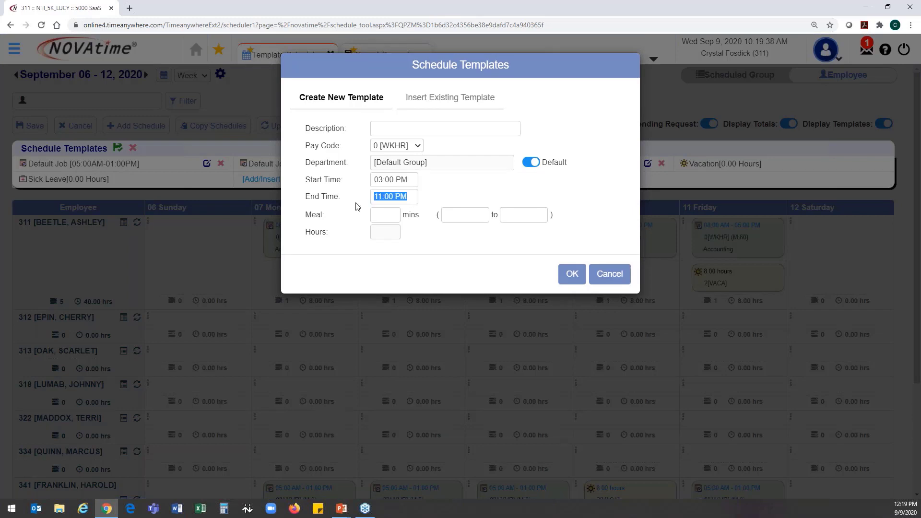
pyautogui.write('11')
pyautogui.click(431, 205)
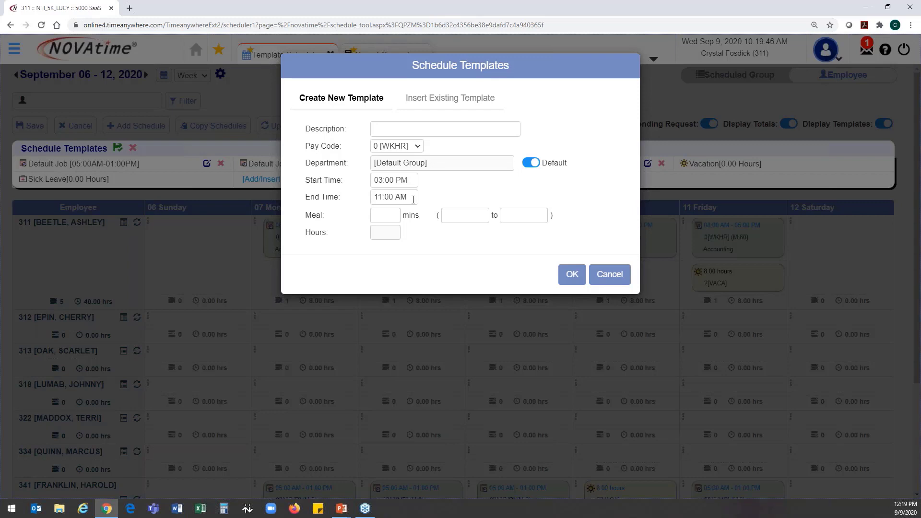
# - Set the new template's end time to 11:00 PM and finish creating the template
pyautogui.click(413, 200)
pyautogui.write('11p')
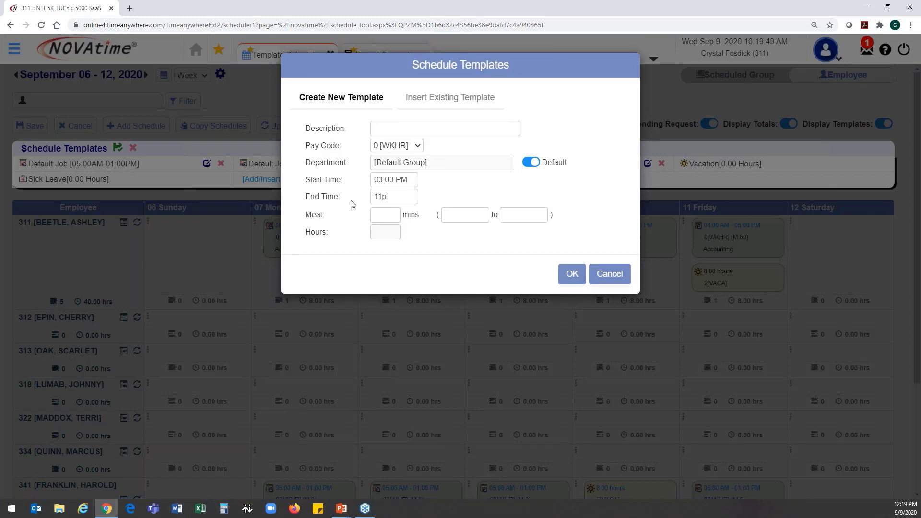
pyautogui.click(434, 198)
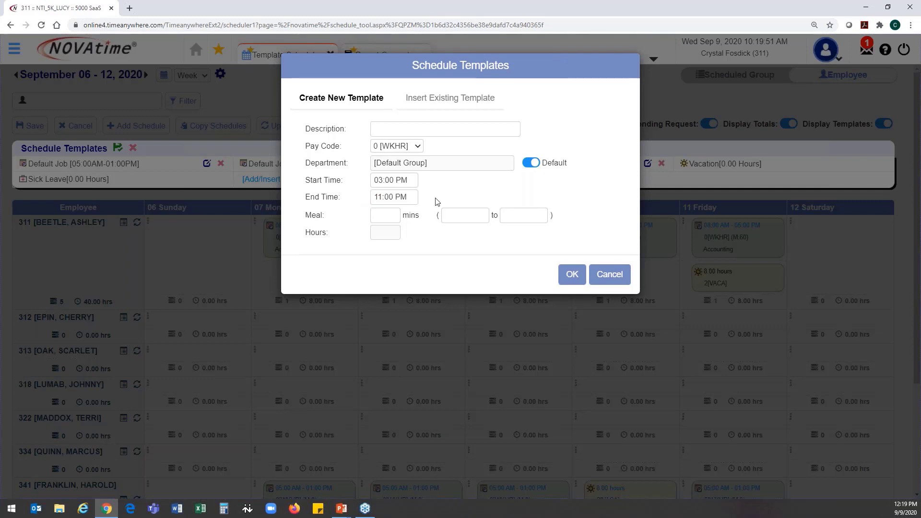
pyautogui.click(572, 276)
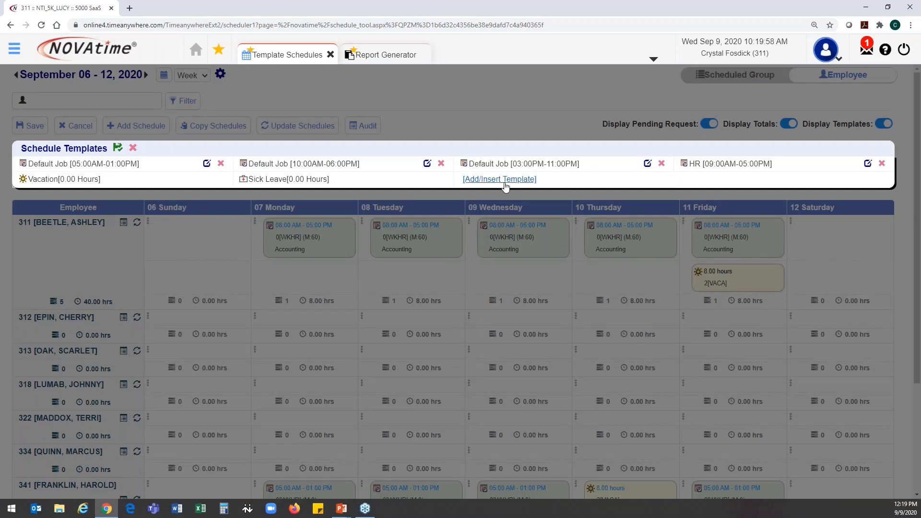
# - Keep the schedule template changes and leave template editing
pyautogui.click(116, 149)
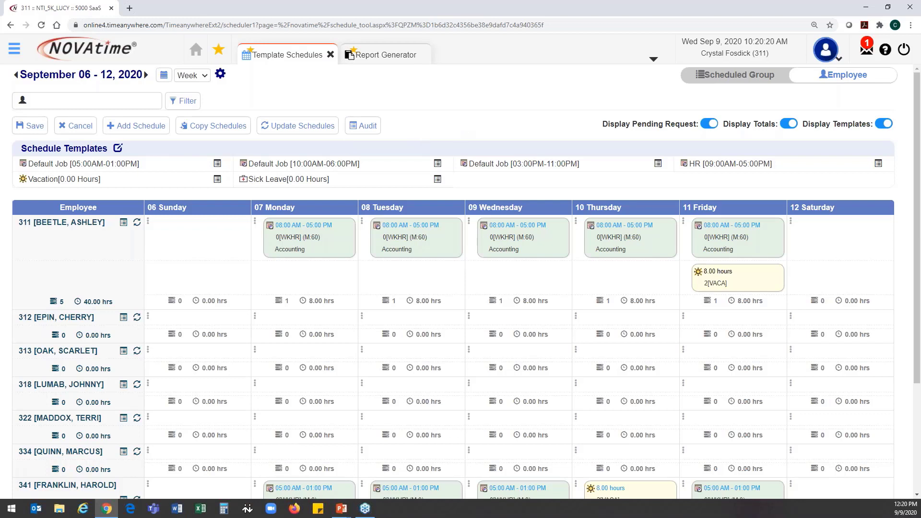
pyautogui.hotkey('alt', 'Tab')
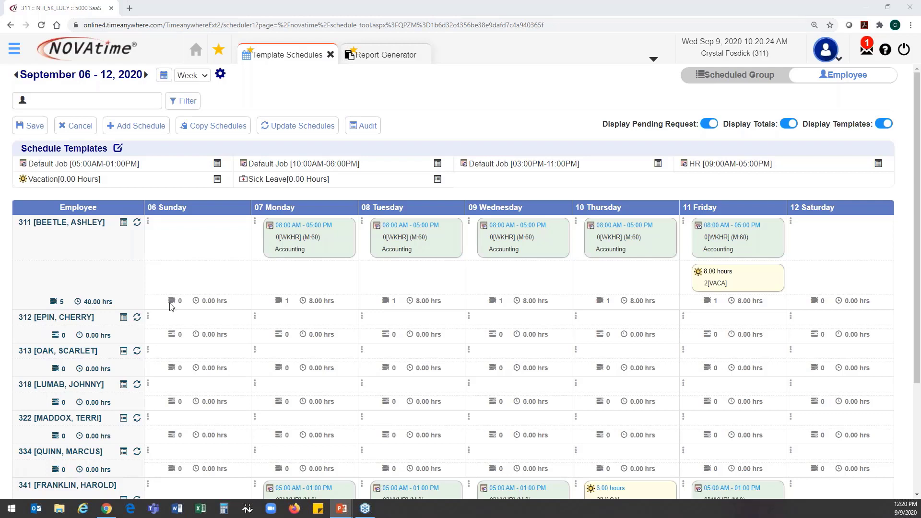
# - Assign the Default Job 10:00AM-06:00PM template to the second employee Monday through Thursday and the third employee on Friday, and save the schedules
pyautogui.click(339, 166)
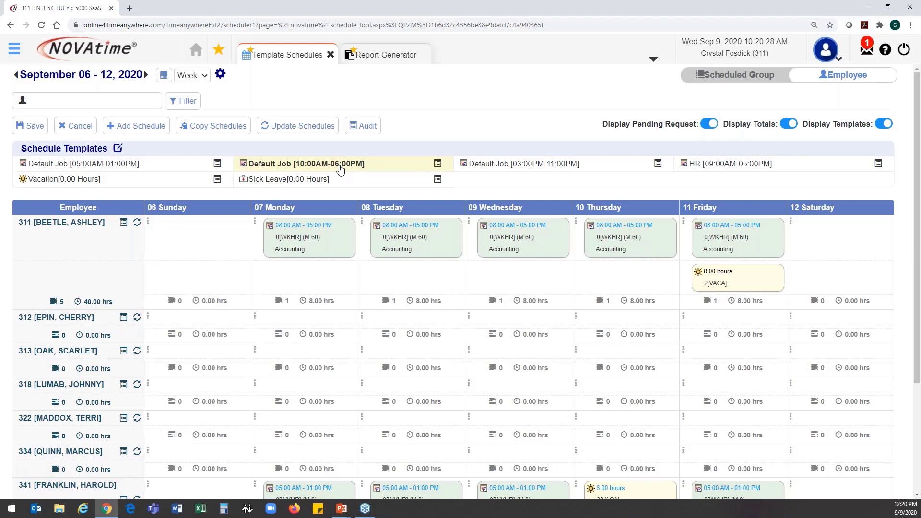
pyautogui.scroll(-1, 341, 169)
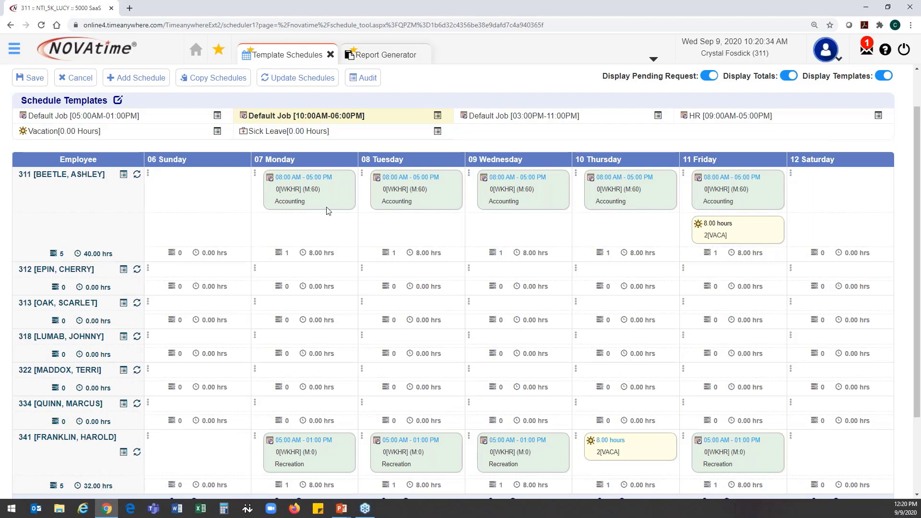
pyautogui.click(310, 271)
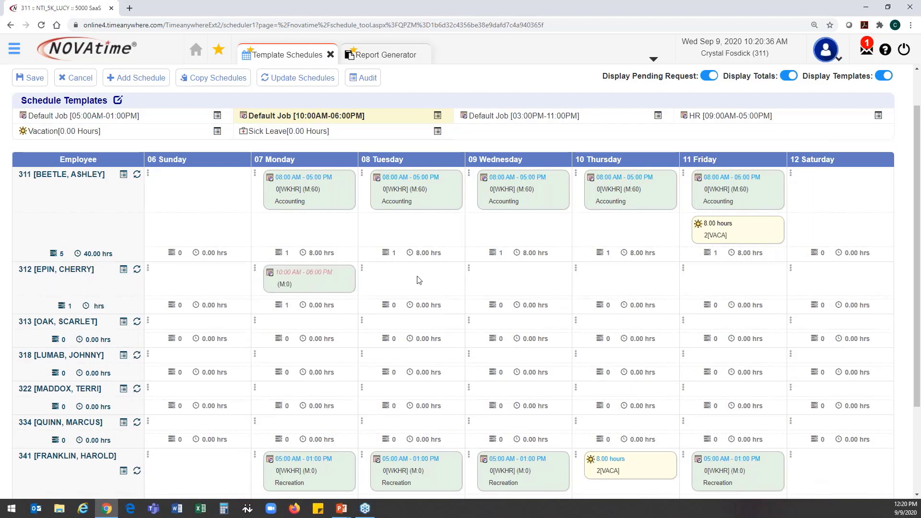
pyautogui.click(417, 282)
pyautogui.click(520, 284)
pyautogui.click(634, 282)
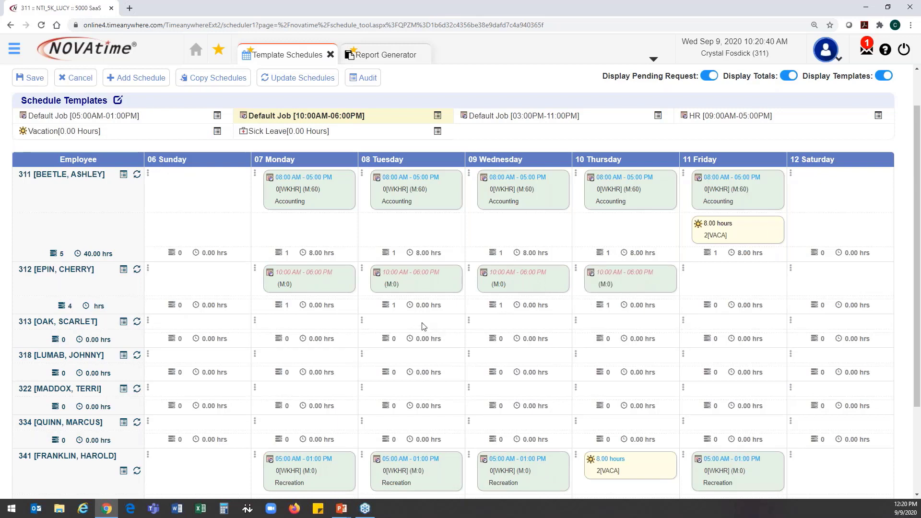
pyautogui.click(700, 327)
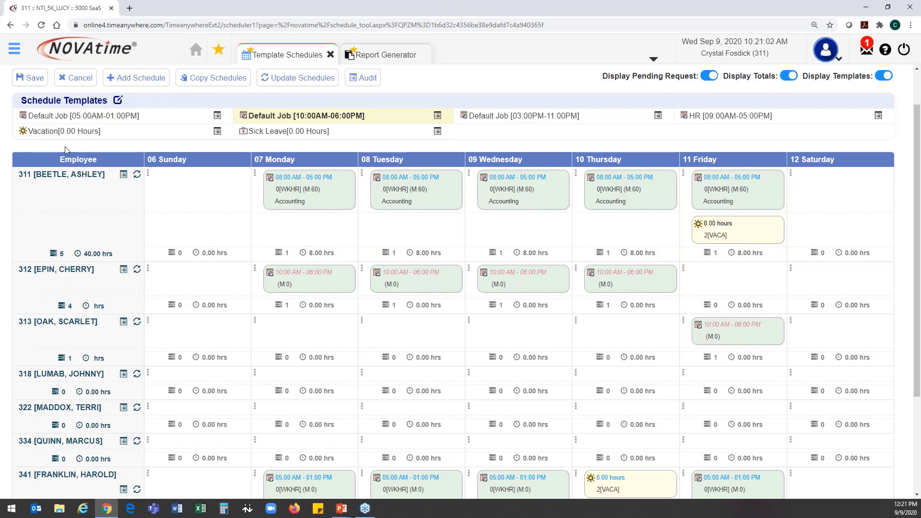
pyautogui.click(30, 78)
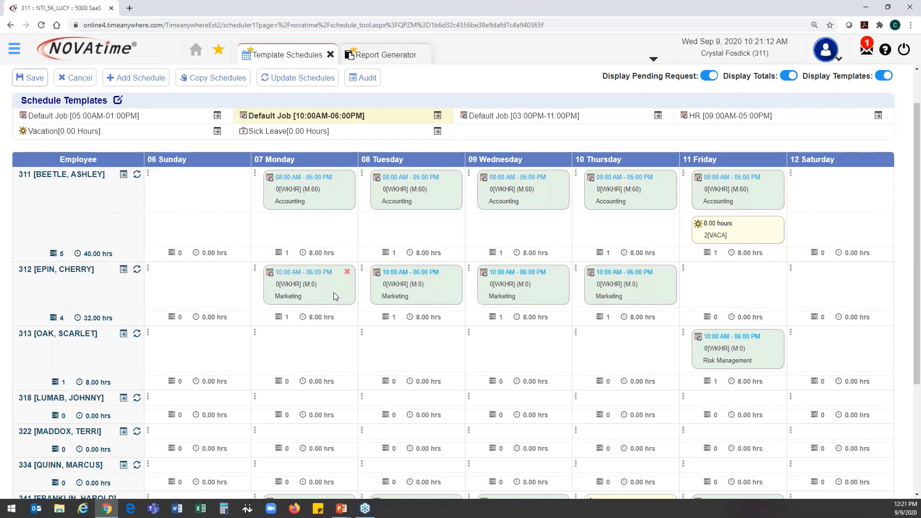
# - Assign the Default Job 03:00PM-11:00PM template to the fourth employee for Monday through Friday
pyautogui.click(537, 120)
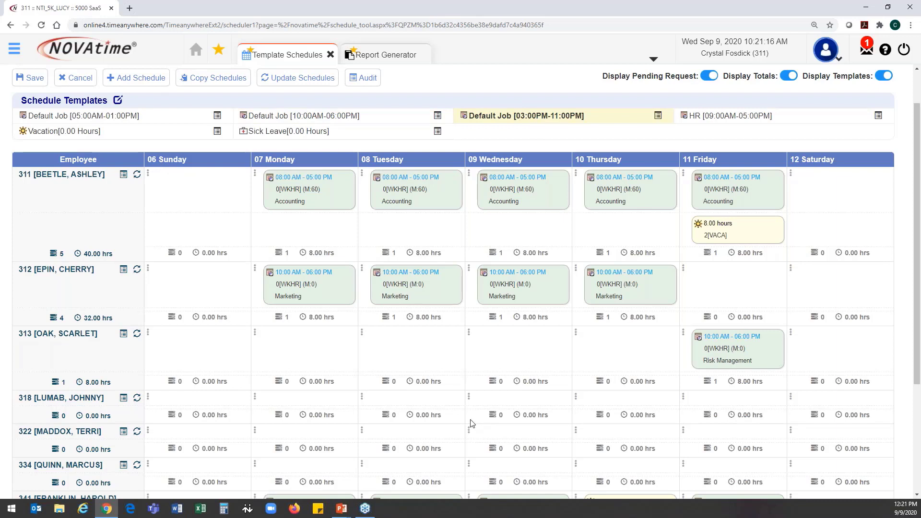
pyautogui.click(309, 407)
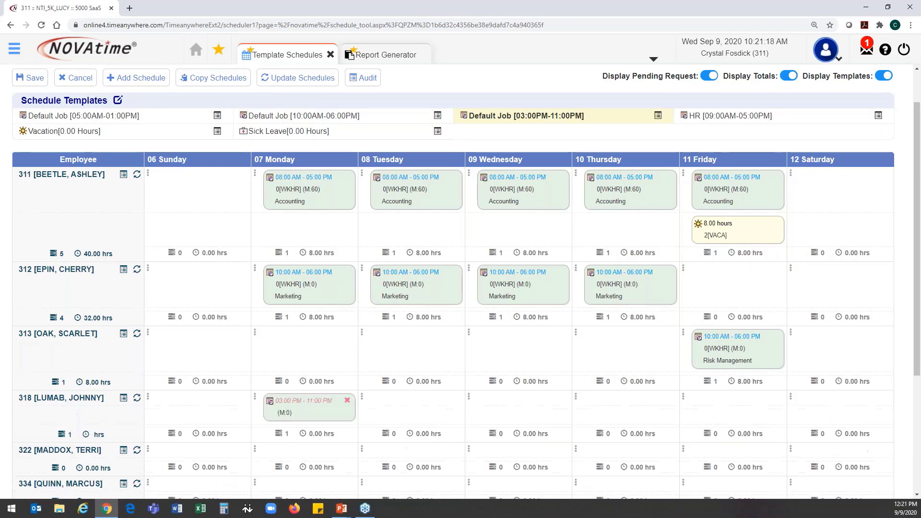
pyautogui.click(414, 416)
pyautogui.click(552, 421)
pyautogui.click(677, 412)
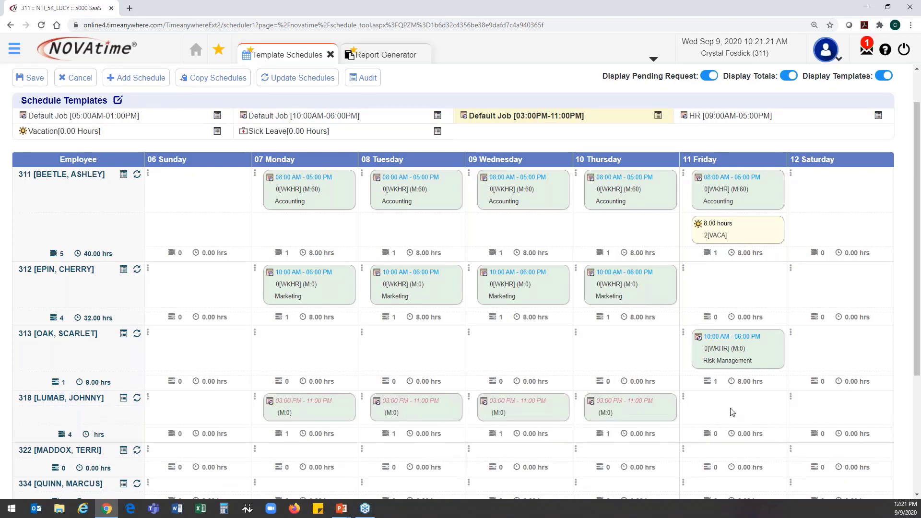
pyautogui.click(732, 413)
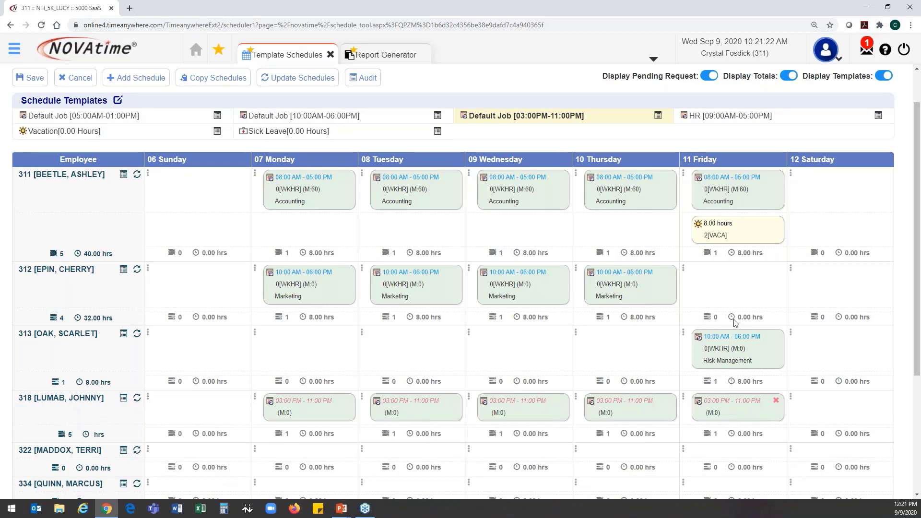
# - Assign the HR 09:00AM-05:00PM template to the third employee for Monday through Thursday
pyautogui.click(727, 115)
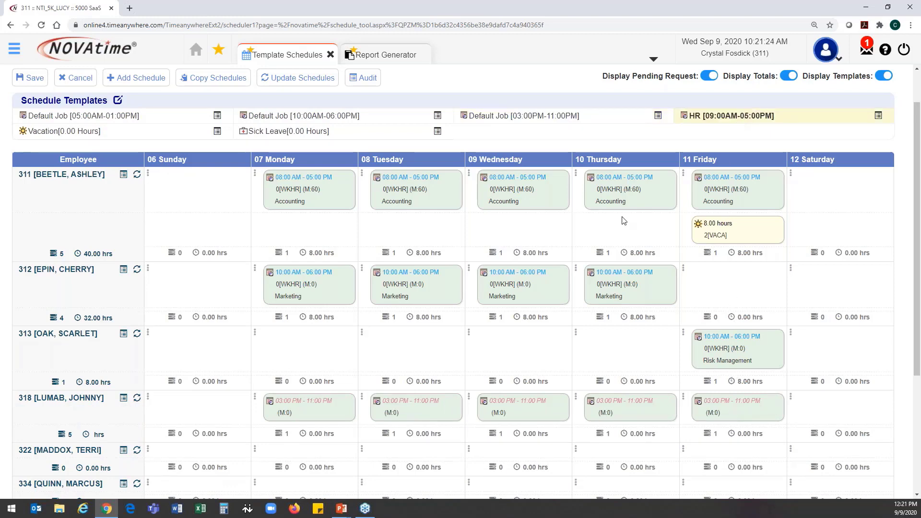
pyautogui.scroll(-1, 533, 319)
pyautogui.click(310, 312)
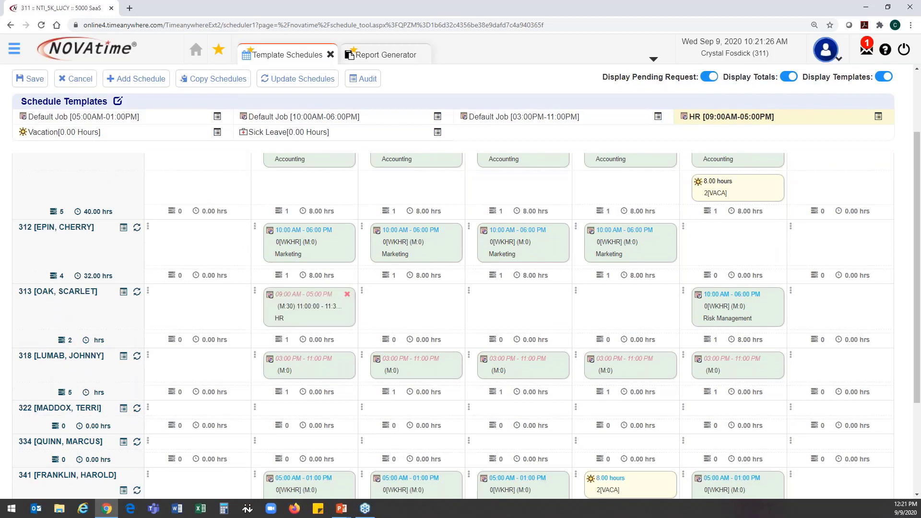
pyautogui.click(413, 312)
pyautogui.click(525, 317)
pyautogui.click(614, 309)
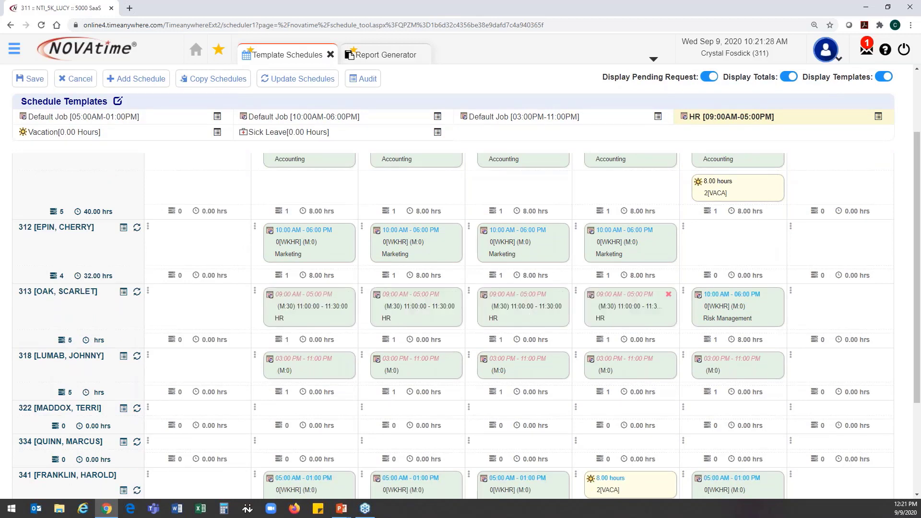
# - Add HR 09:00AM-05:00PM shifts for the fifth employee on Monday, Tuesday and Thursday and the sixth on Tuesday and Thursday, and save all schedules
pyautogui.click(327, 416)
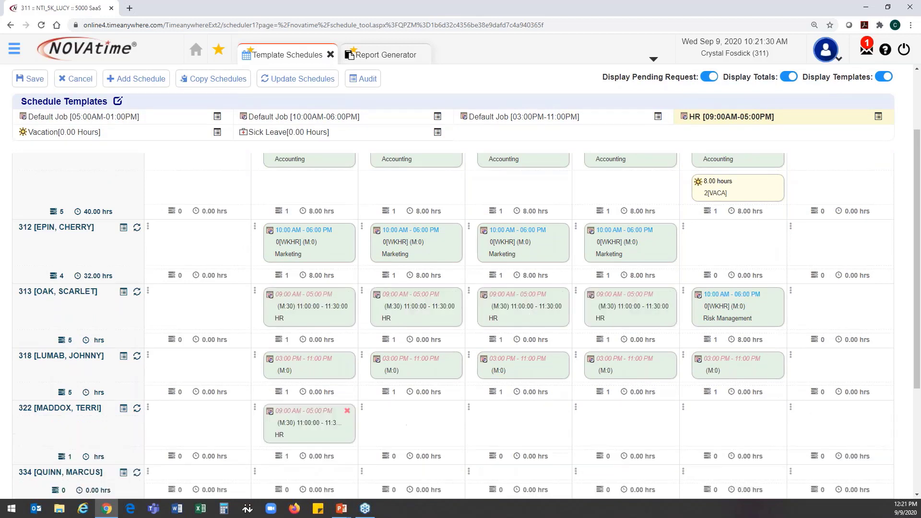
pyautogui.click(428, 475)
pyautogui.scroll(-1, 461, 453)
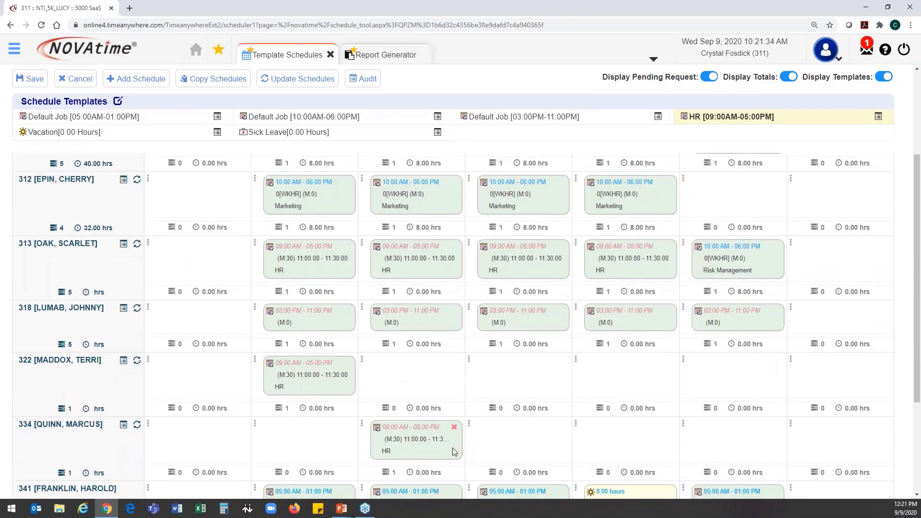
pyautogui.click(424, 375)
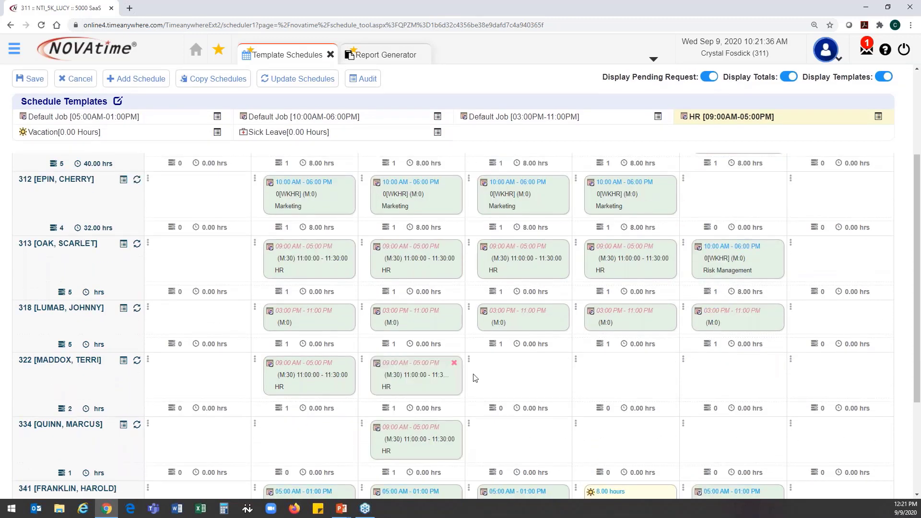
pyautogui.click(620, 378)
pyautogui.click(624, 440)
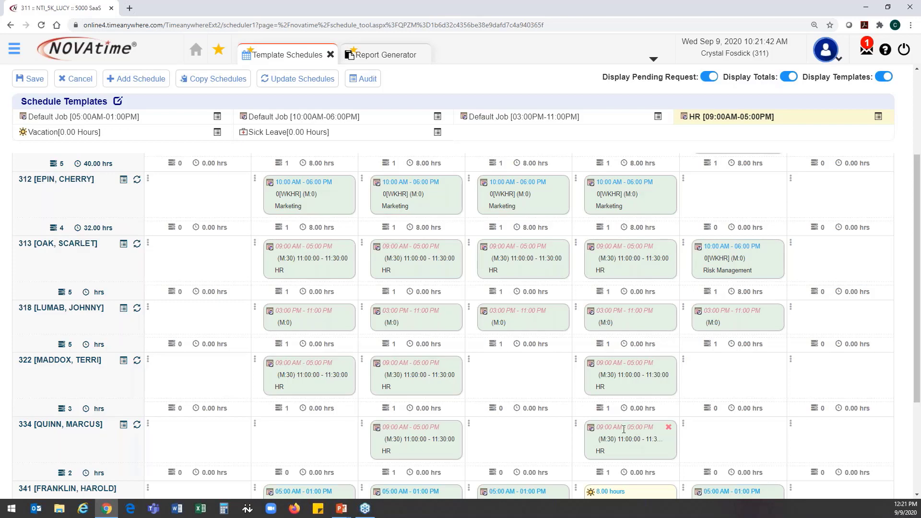
pyautogui.scroll(2, 549, 430)
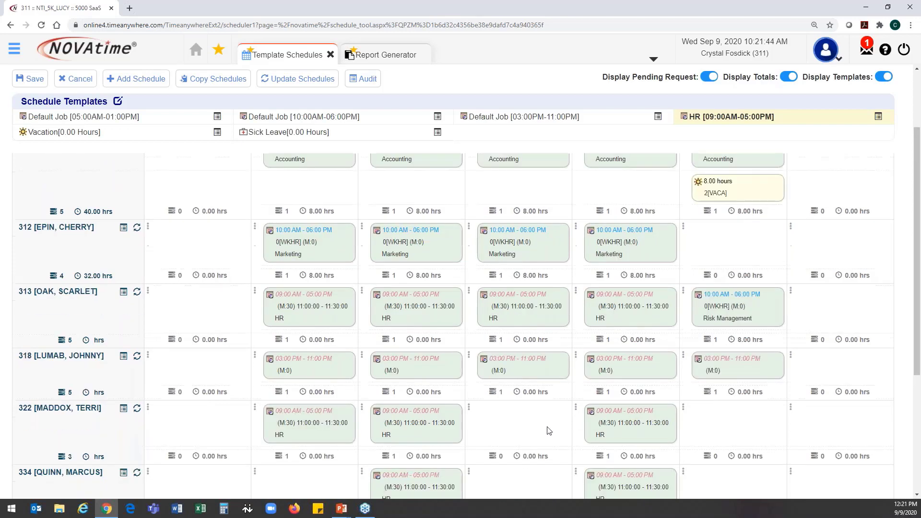
pyautogui.click(30, 77)
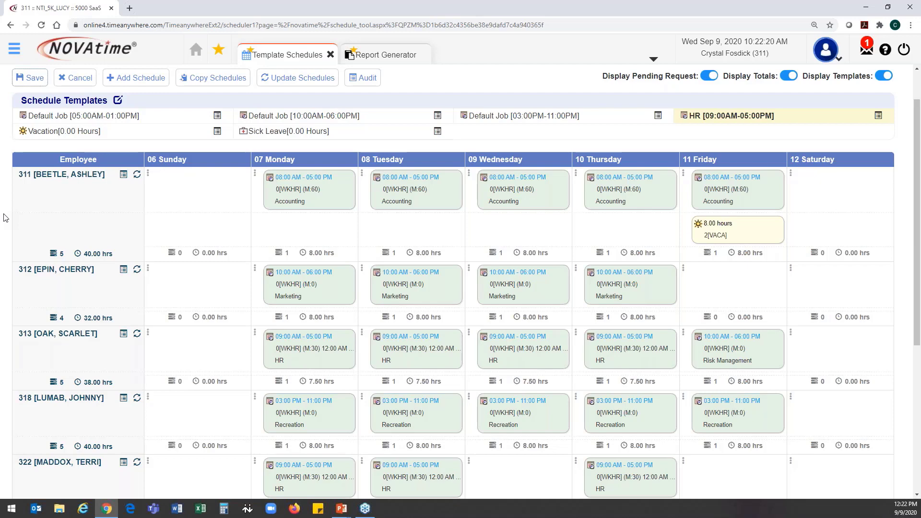
# - Review the week in the Scheduled Group view, expanding the HR group to examine its assigned employees and collapsing it again
pyautogui.scroll(1, 216, 226)
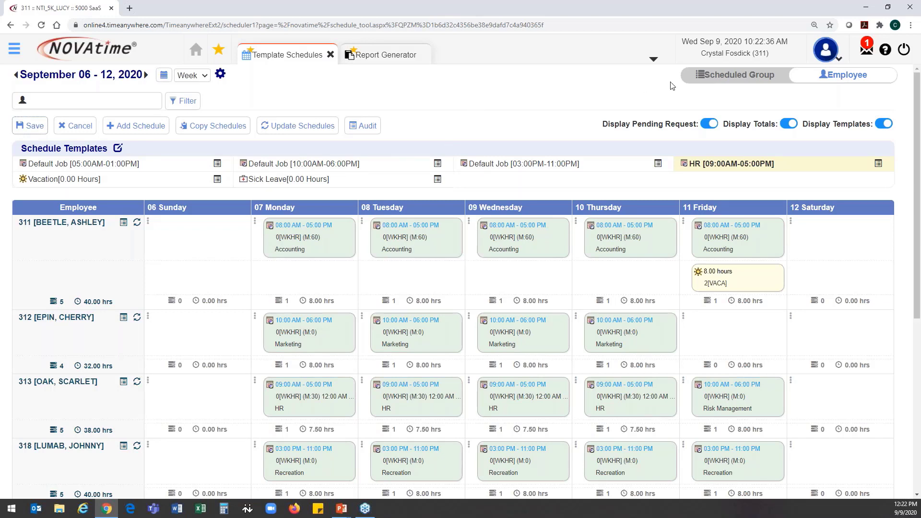
pyautogui.click(718, 80)
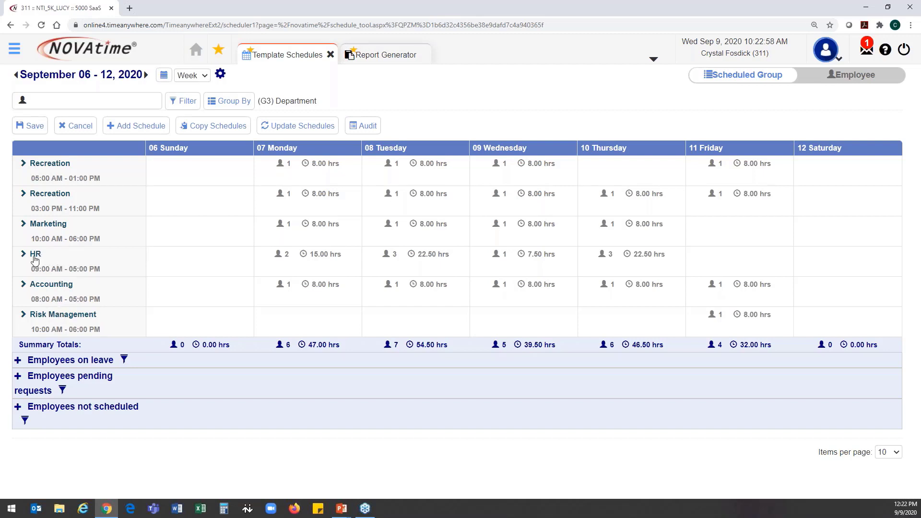
pyautogui.click(22, 257)
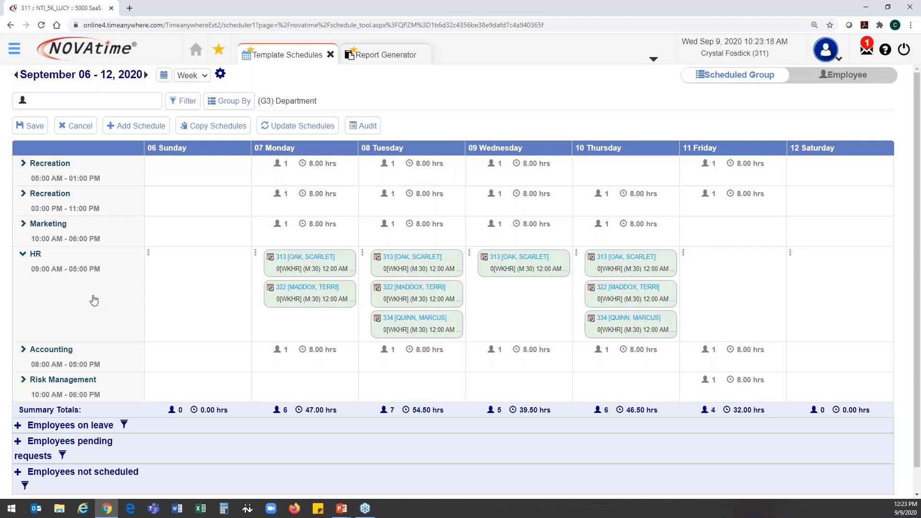
pyautogui.click(24, 254)
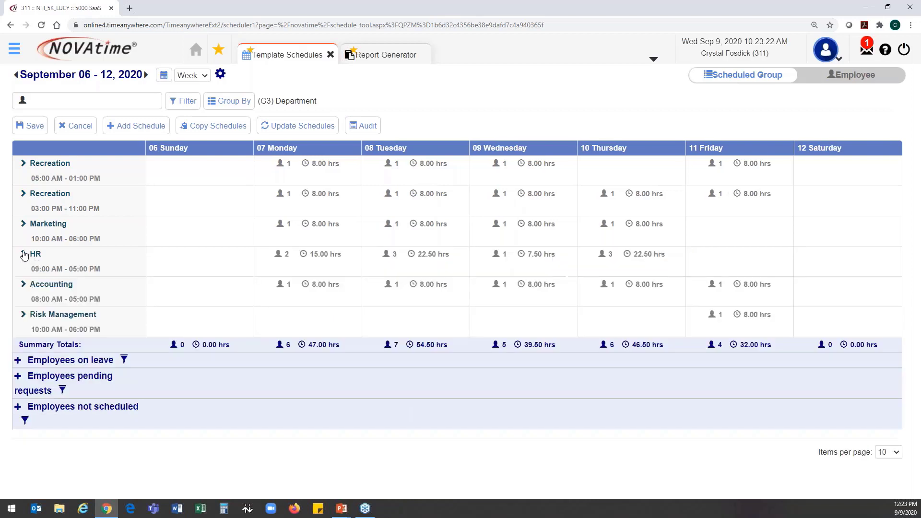
pyautogui.hotkey('alt', 'Tab')
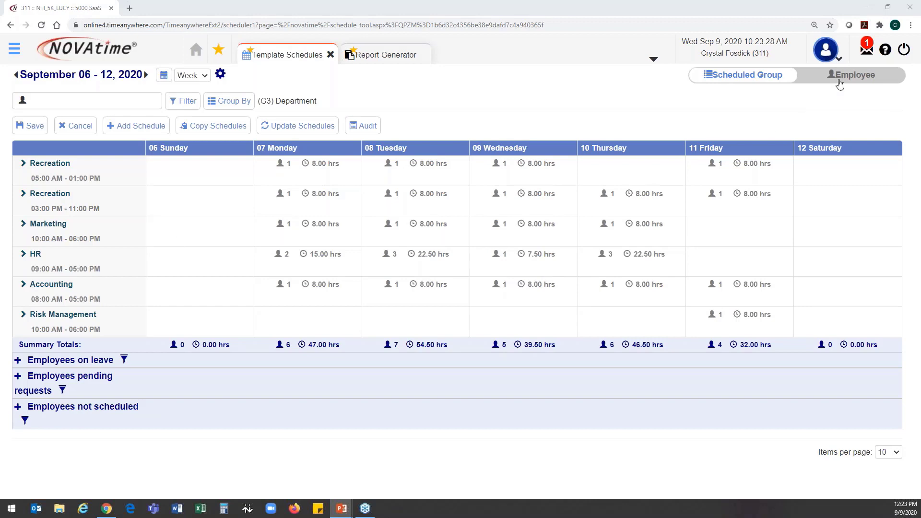
# - Return to the Employee view and set the end time of the fourth employee's Friday Recreation shift to 10:00 PM
pyautogui.click(840, 85)
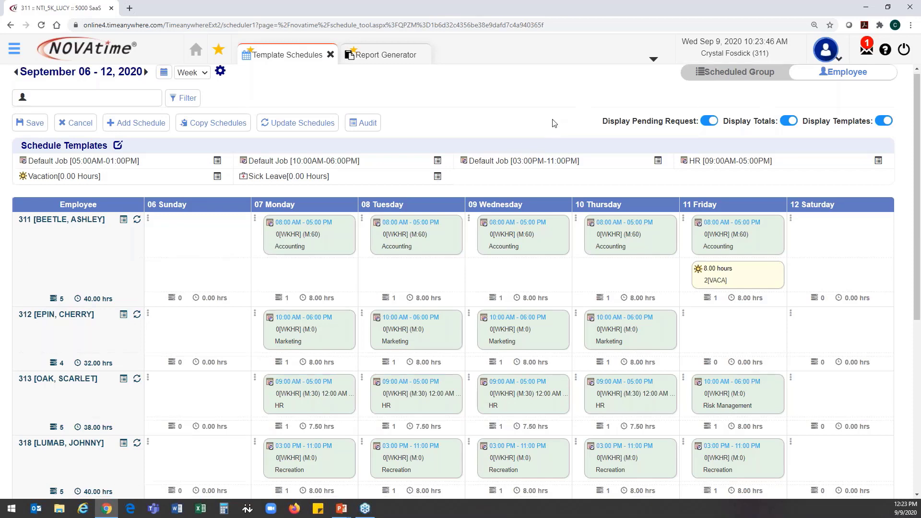
pyautogui.scroll(-2, 537, 159)
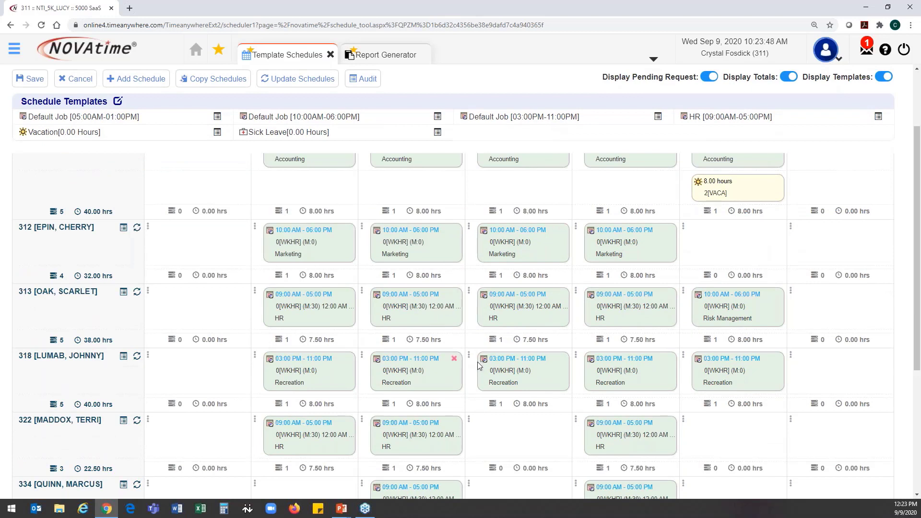
pyautogui.click(730, 360)
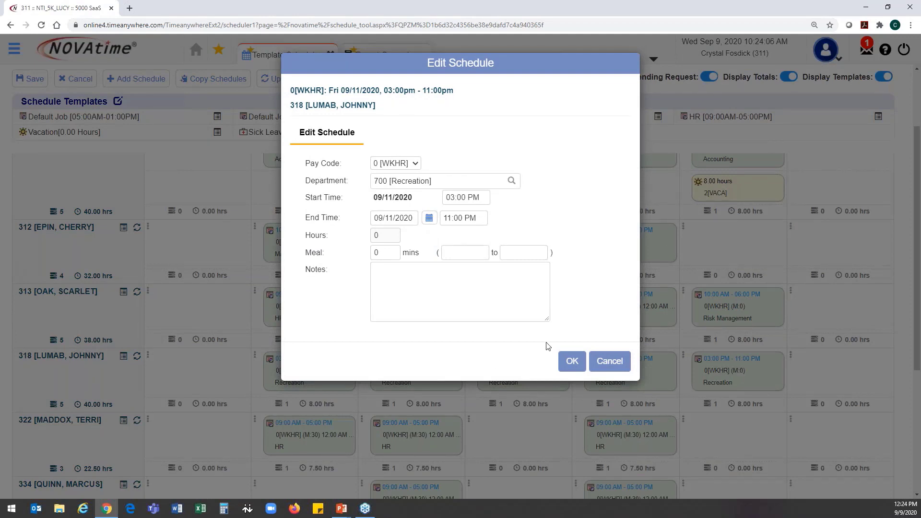
pyautogui.click(451, 218)
pyautogui.press('BackSpace')
pyautogui.write('0')
pyautogui.click(565, 226)
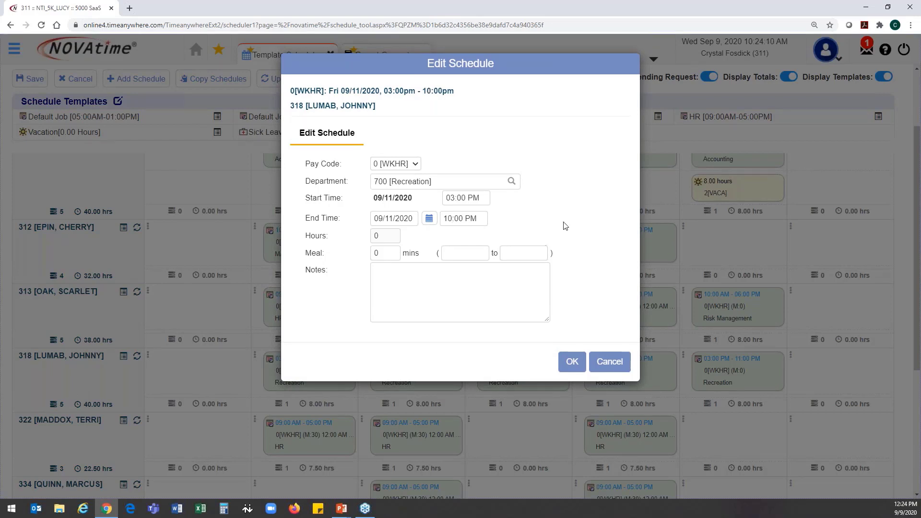
pyautogui.click(572, 362)
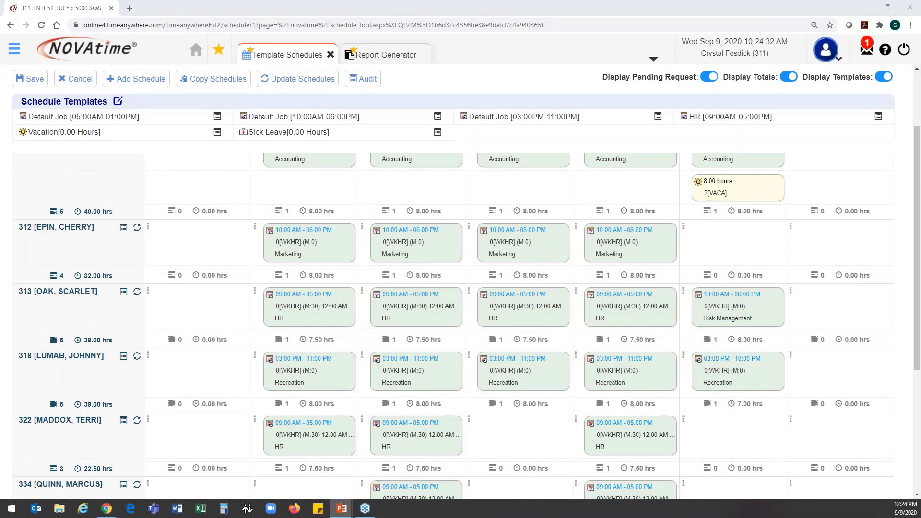
# - Switch to the Scheduled Group view and expand the HR 09:00 AM - 05:00 PM group to examine its employee shifts
pyautogui.scroll(2, 377, 140)
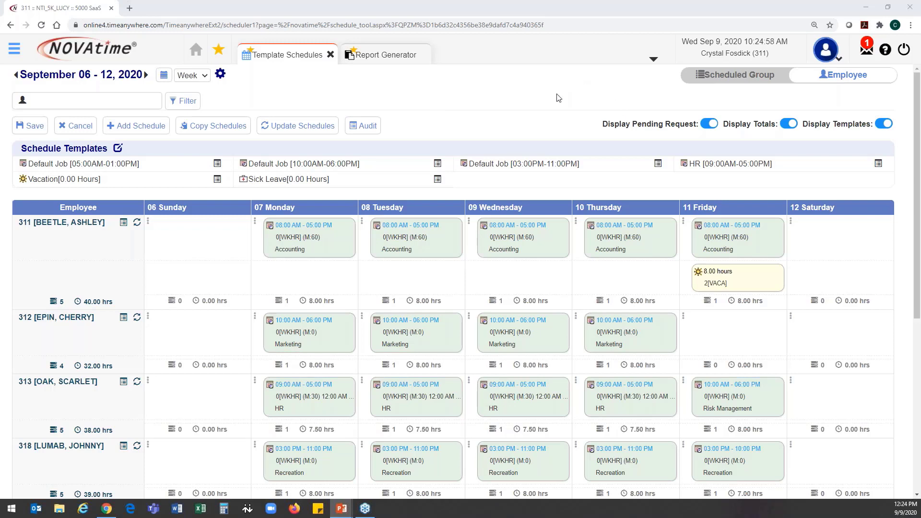
pyautogui.click(651, 96)
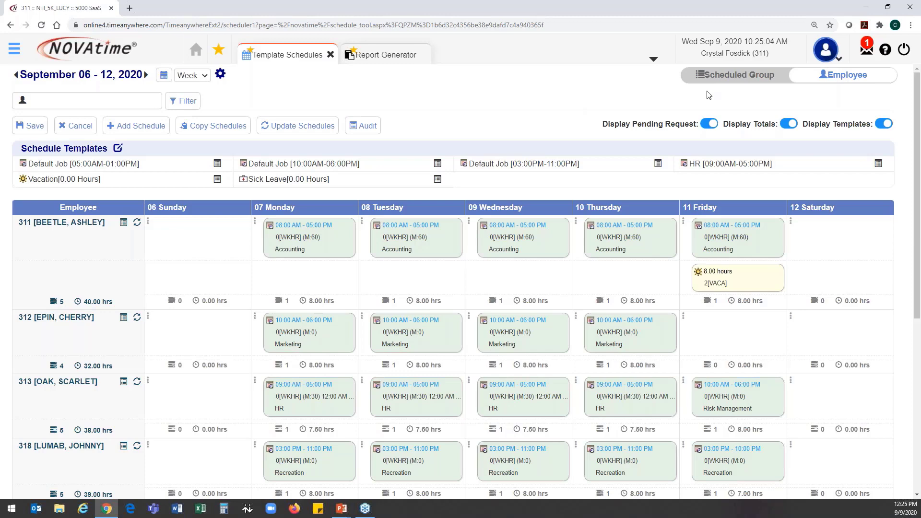
pyautogui.click(732, 76)
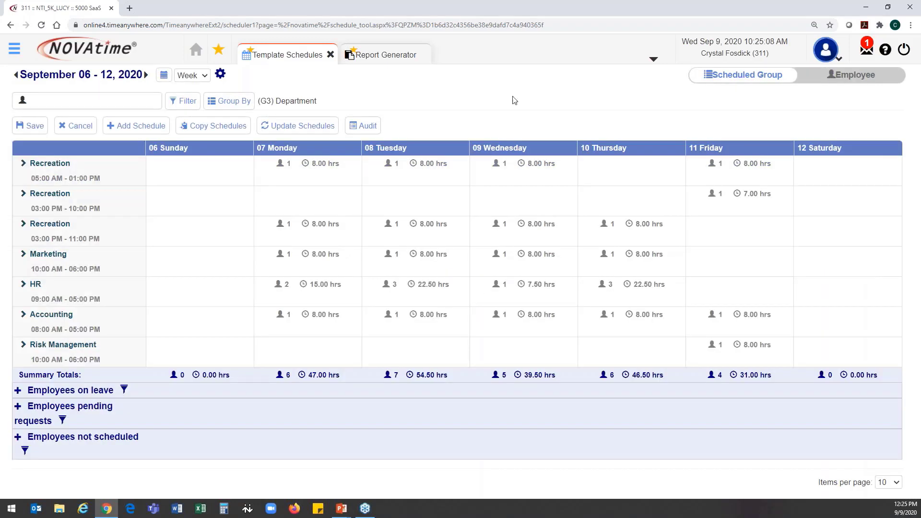
pyautogui.click(24, 285)
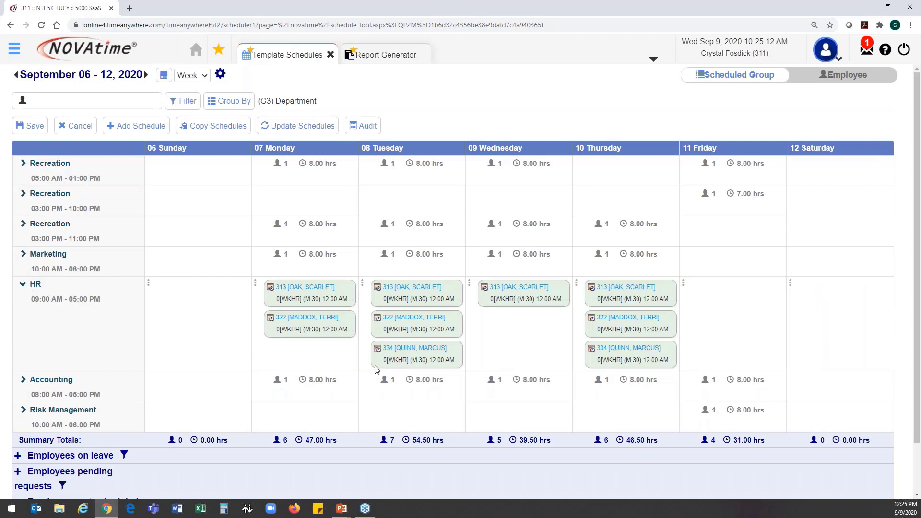
# - Copy all three Thursday HR shifts to Friday and only the first and third employees' shifts to Saturday, and try to save
pyautogui.moveTo(648, 303)
pyautogui.scroll(1, 578, 287)
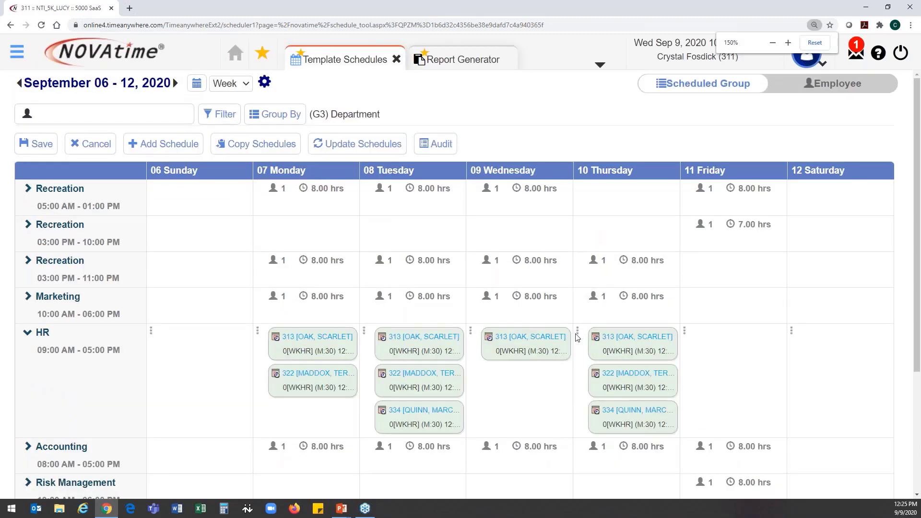
pyautogui.click(578, 335)
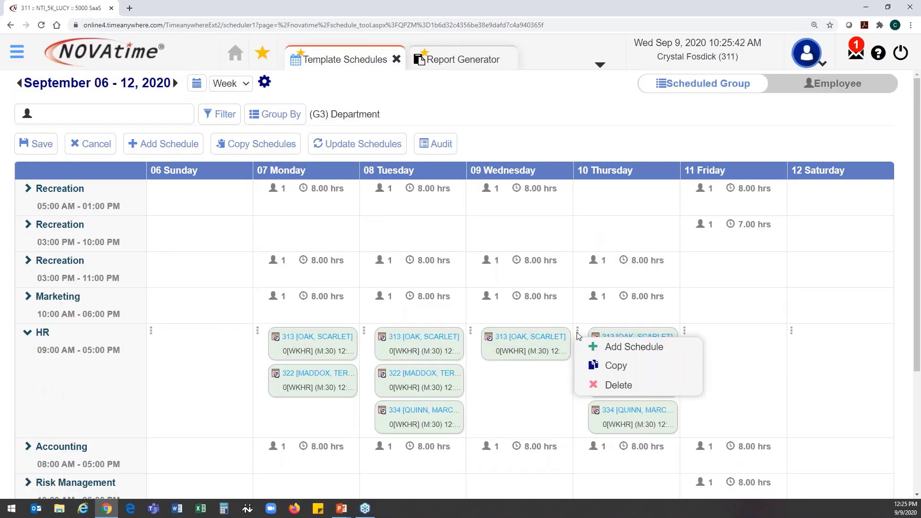
pyautogui.click(616, 367)
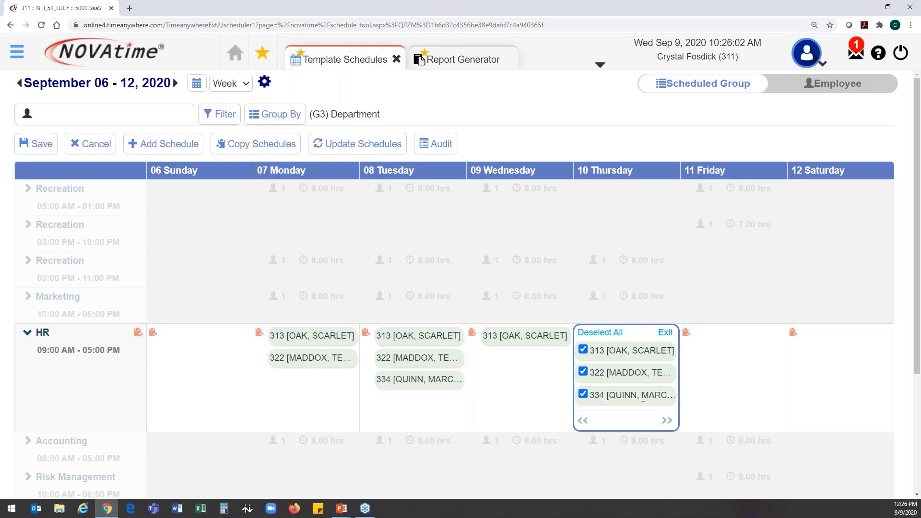
pyautogui.click(686, 335)
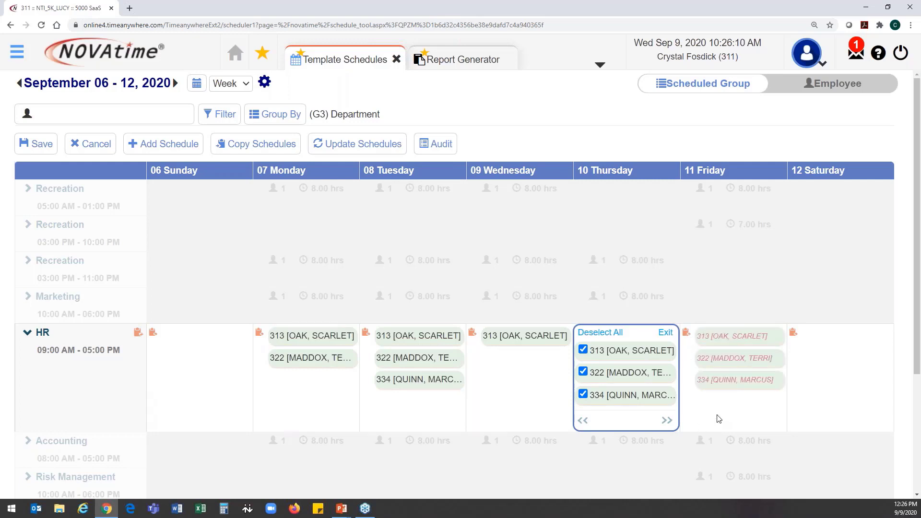
pyautogui.click(584, 373)
pyautogui.click(794, 333)
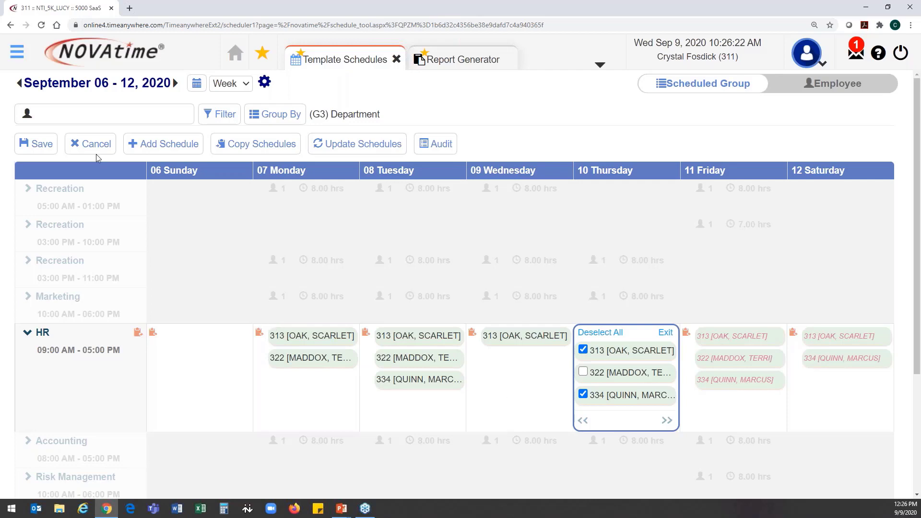
pyautogui.click(43, 147)
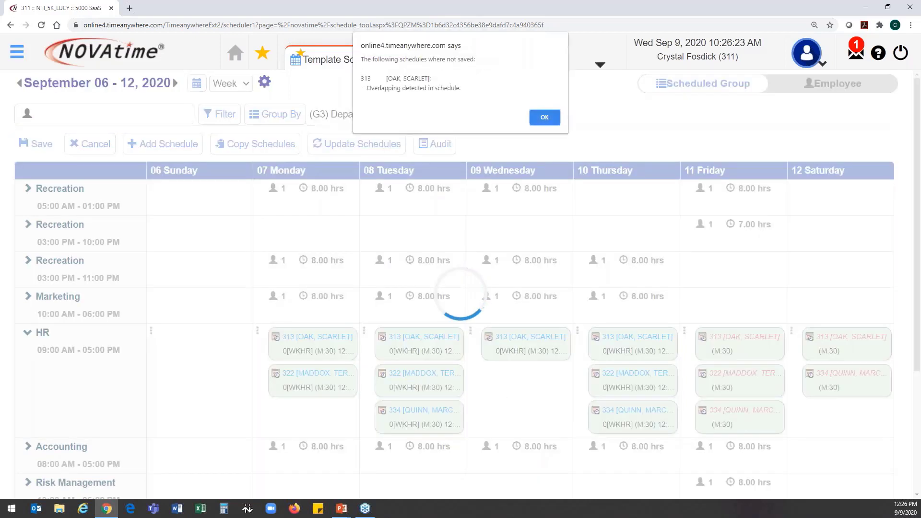
pyautogui.click(544, 118)
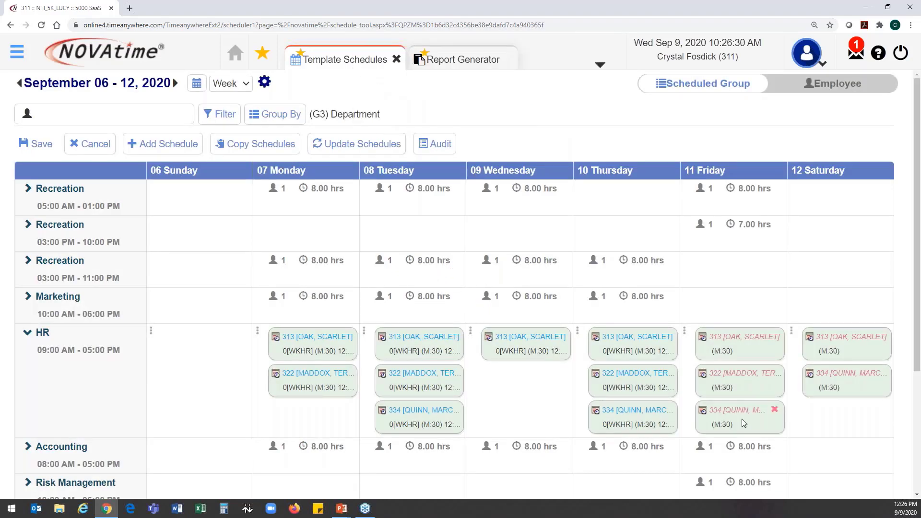
# - Expand the Accounting and Risk Management groups to check for overlaps, and save after deleting the first-listed employee's copied Friday HR shift
pyautogui.scroll(-1, 742, 419)
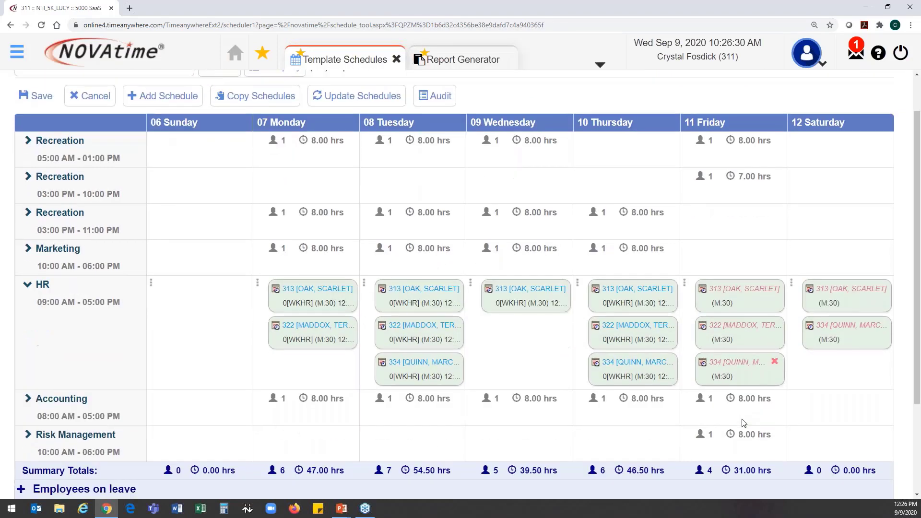
pyautogui.click(27, 399)
pyautogui.click(27, 440)
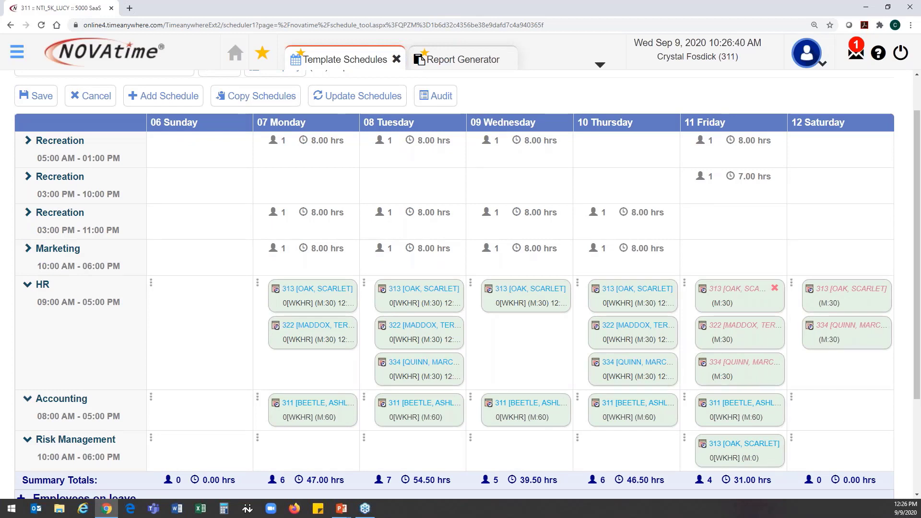
pyautogui.click(775, 289)
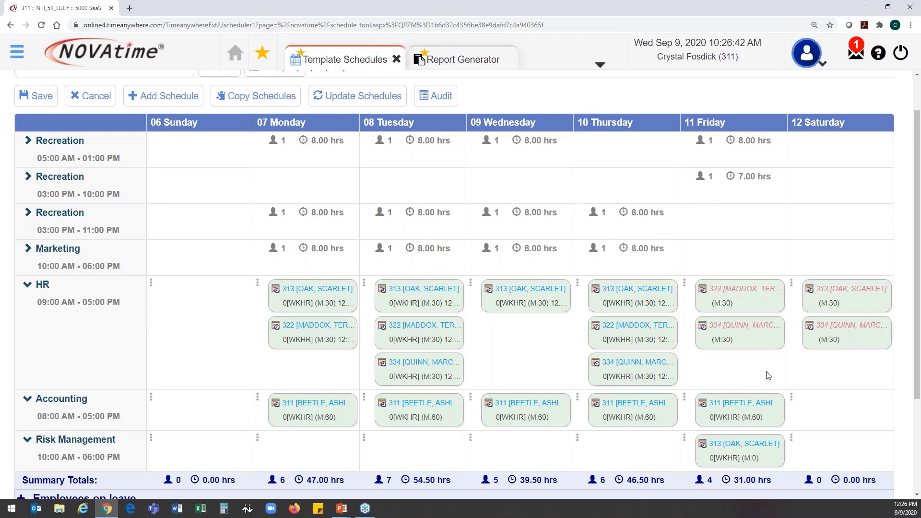
pyautogui.click(33, 99)
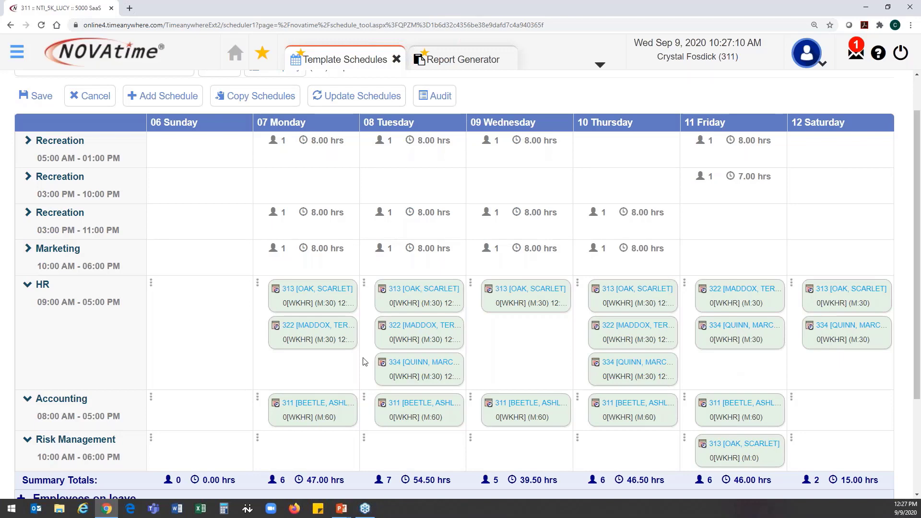
# - Copy only the second and third employees' Tuesday HR shifts to Sunday and save the schedules
pyautogui.click(27, 286)
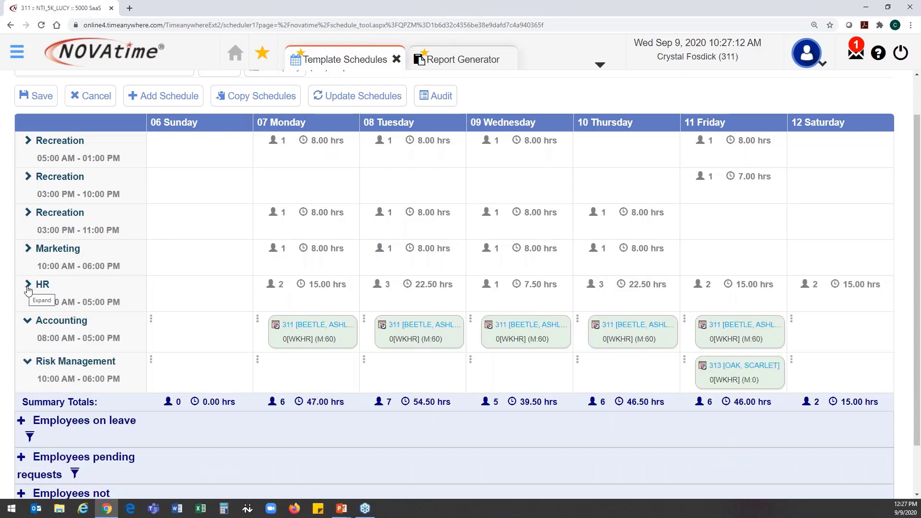
pyautogui.click(28, 287)
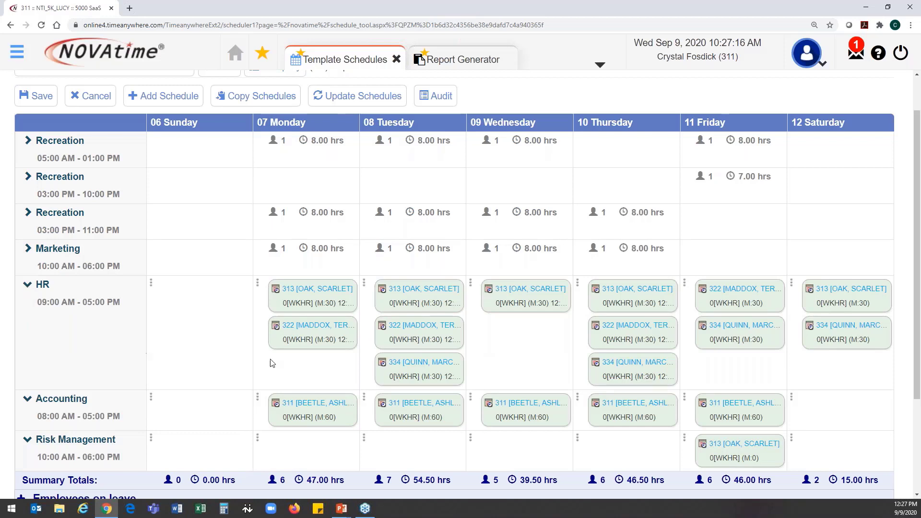
pyautogui.click(364, 286)
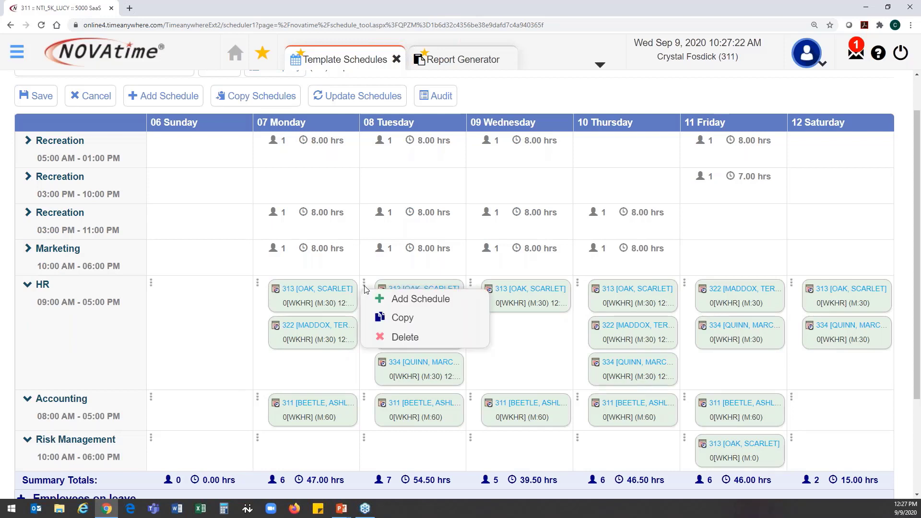
pyautogui.click(409, 321)
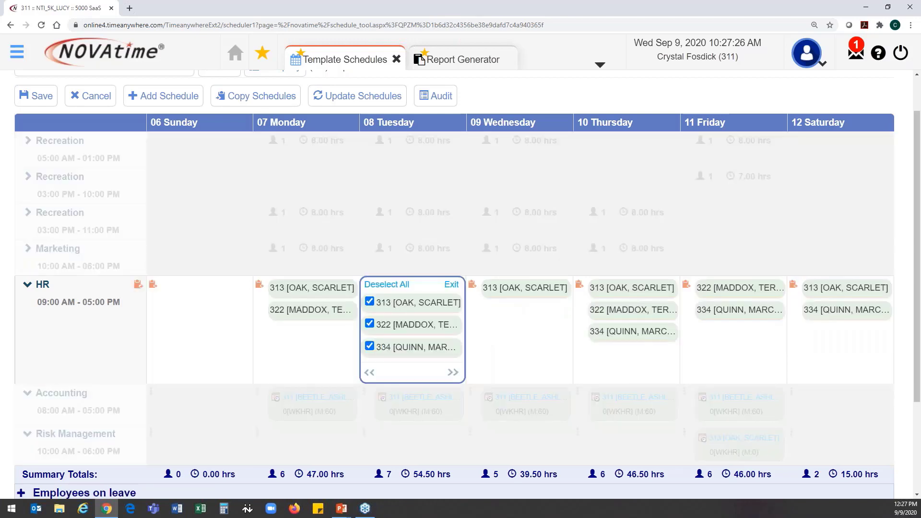
pyautogui.click(370, 347)
pyautogui.click(369, 324)
pyautogui.click(369, 302)
pyautogui.click(369, 324)
pyautogui.click(369, 346)
pyautogui.click(153, 288)
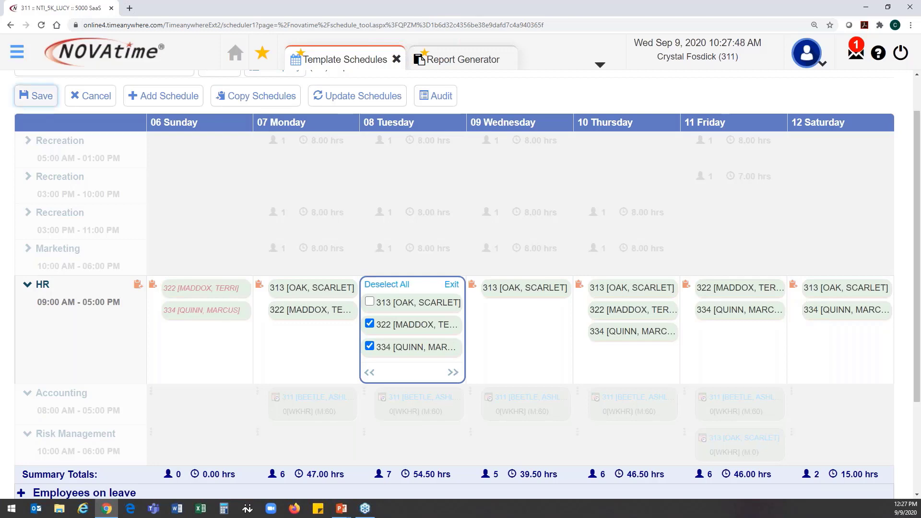
pyautogui.click(48, 102)
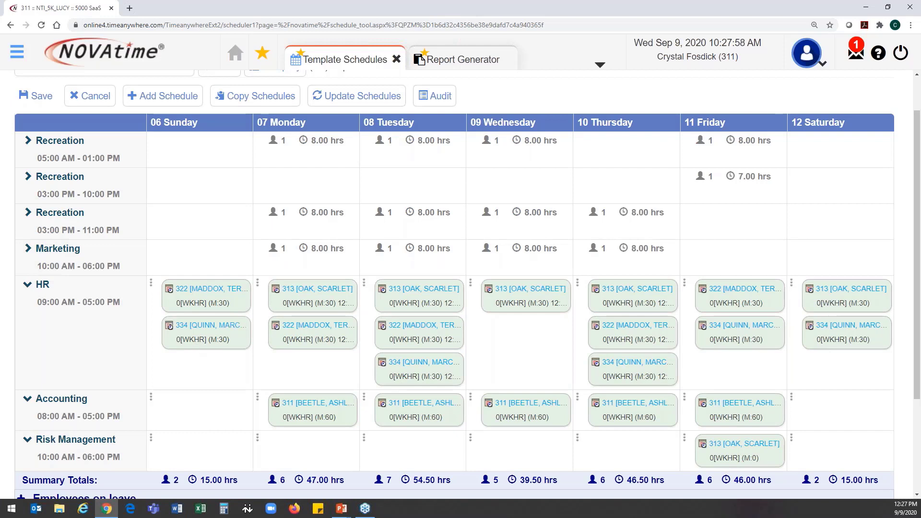
# - Open the Copy Schedules form to examine its cycle, employee and group options, and cancel it
pyautogui.hotkey('alt', 'Tab')
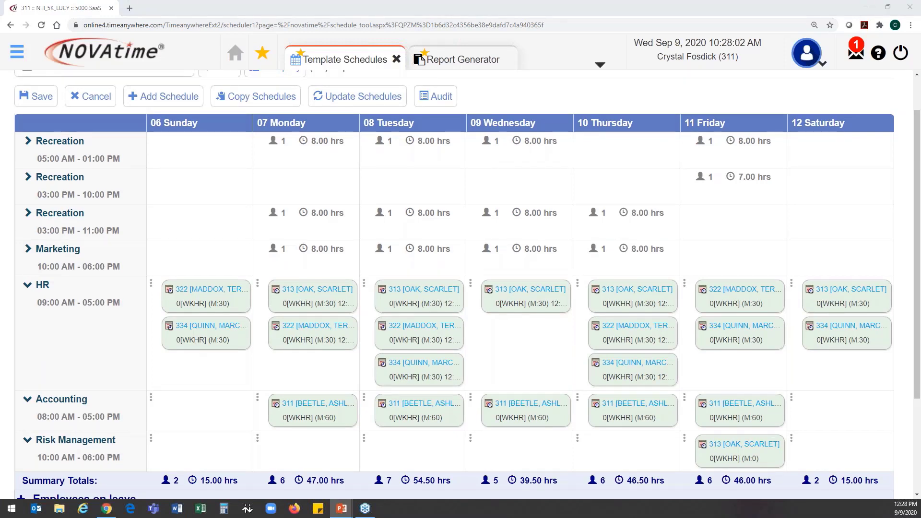
pyautogui.scroll(1, 229, 225)
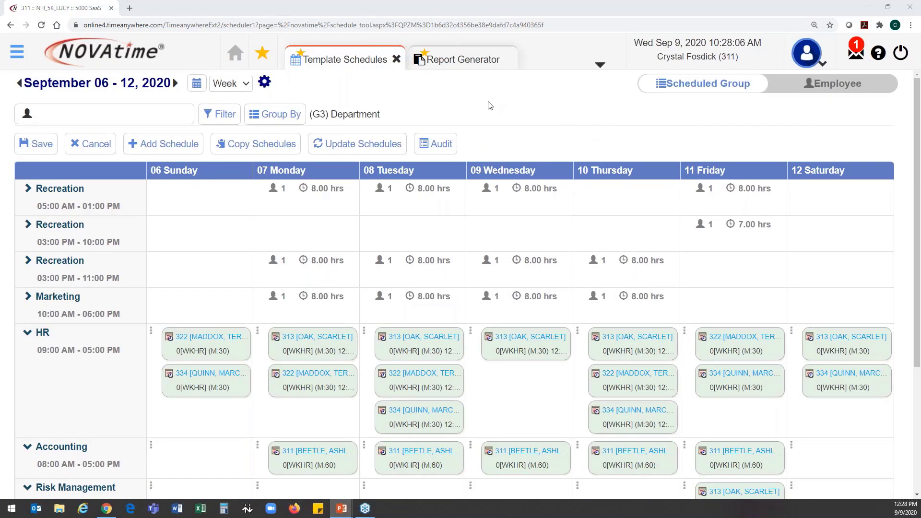
pyautogui.click(254, 152)
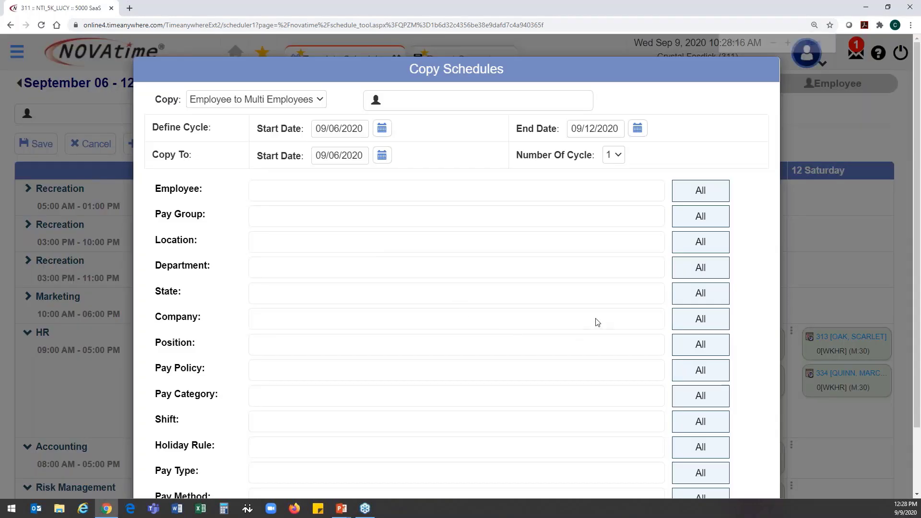
pyautogui.hotkey('ctrl', '-')
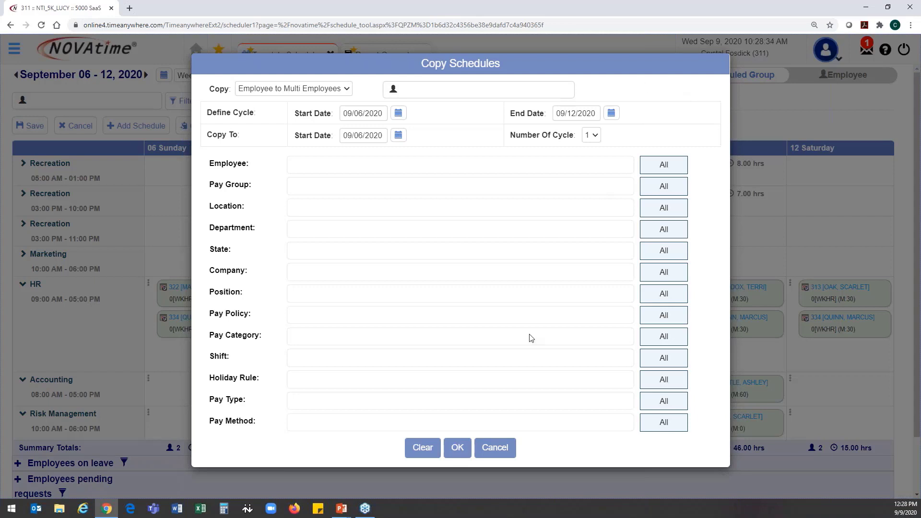
pyautogui.click(495, 447)
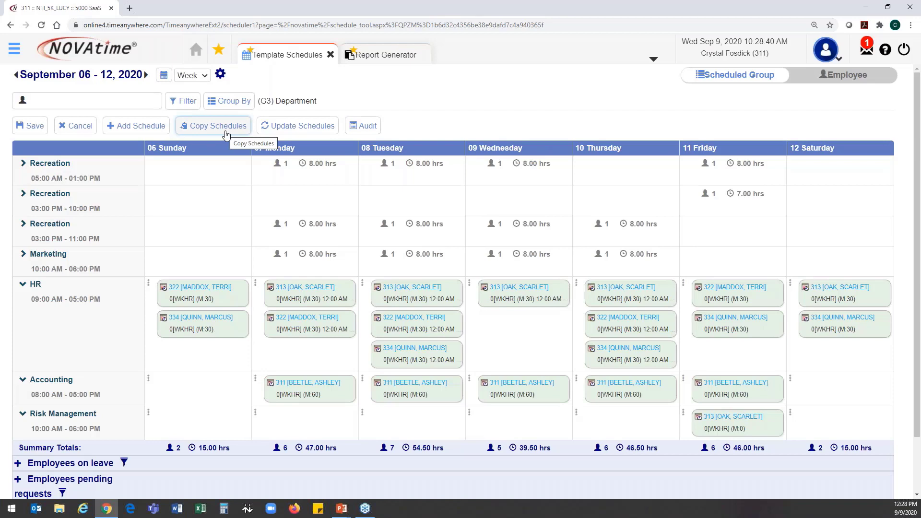
# - Start a new Copy Schedules entry and set the Copy To start date to 09/13/2020
pyautogui.click(226, 127)
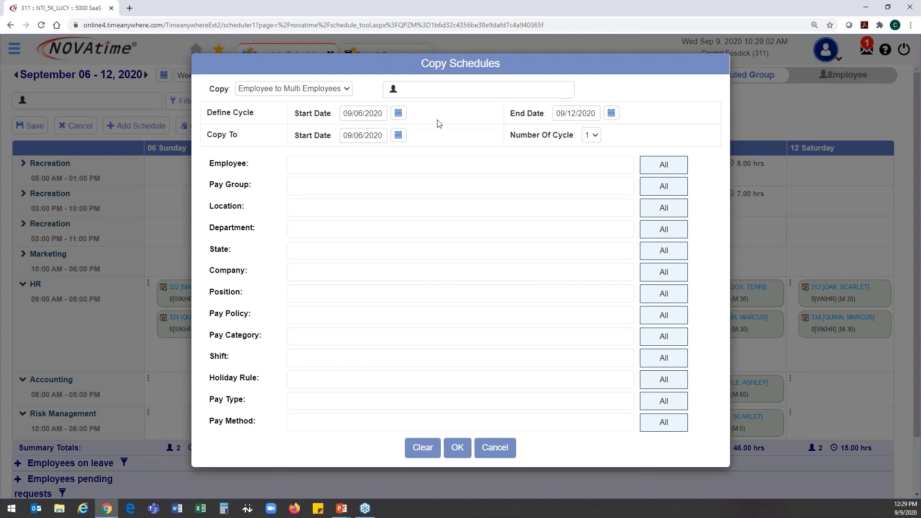
pyautogui.moveTo(210, 114); pyautogui.dragTo(255, 112)
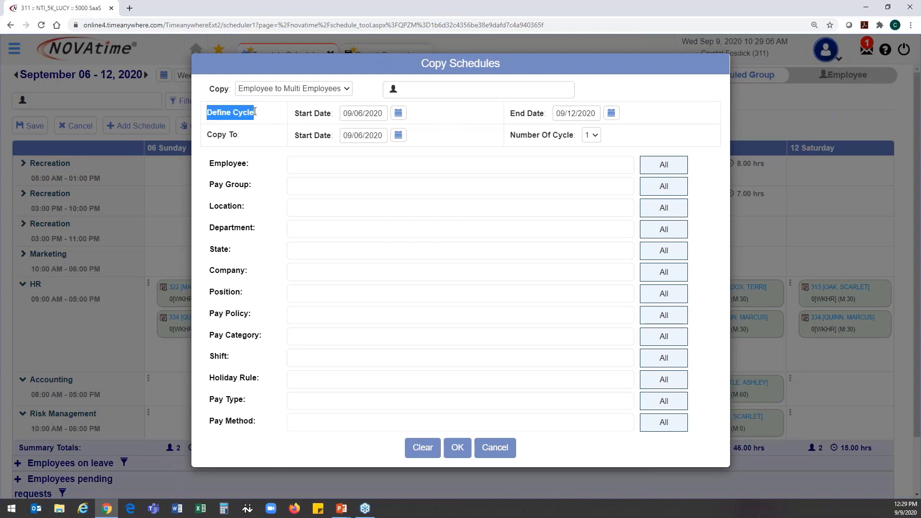
pyautogui.click(363, 113)
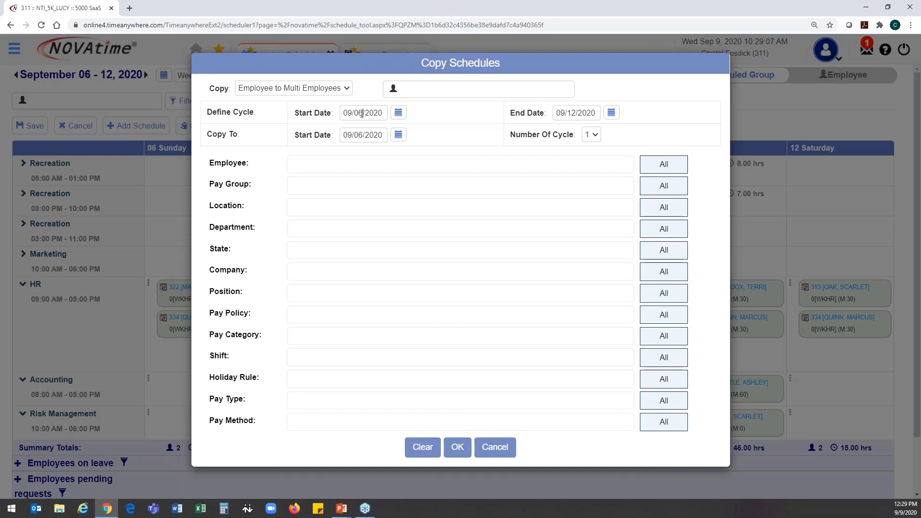
pyautogui.click(591, 113)
pyautogui.click(398, 135)
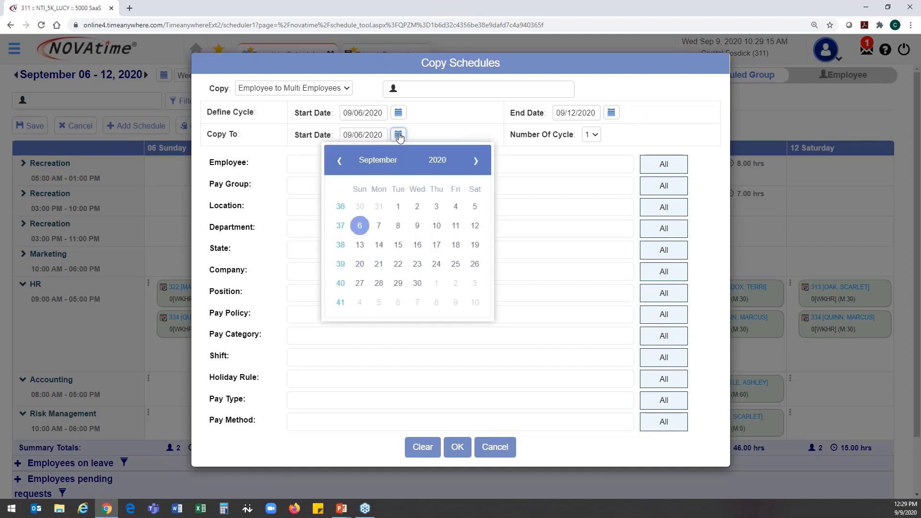
pyautogui.click(360, 245)
# - Examine the Define Cycle start and end dates and the available Number Of Cycle choices, keeping one cycle
pyautogui.moveTo(295, 136); pyautogui.dragTo(331, 136)
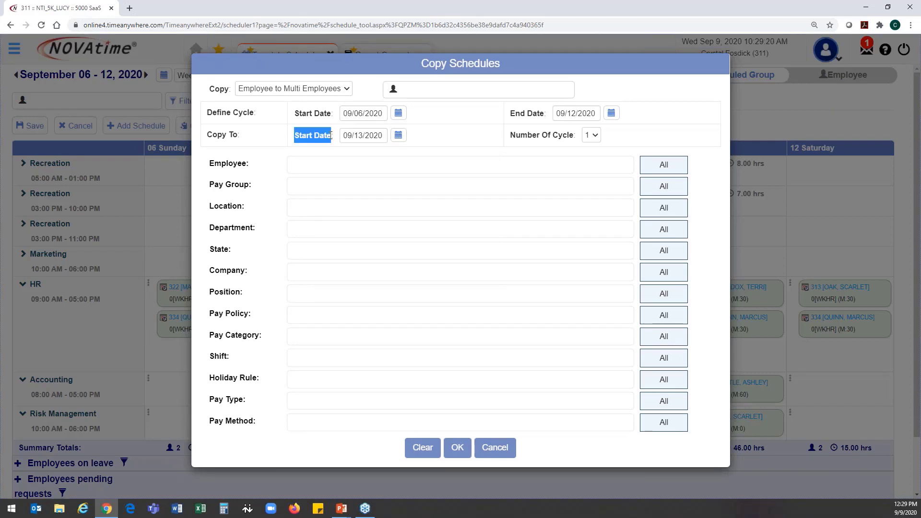
pyautogui.moveTo(510, 114); pyautogui.dragTo(547, 111)
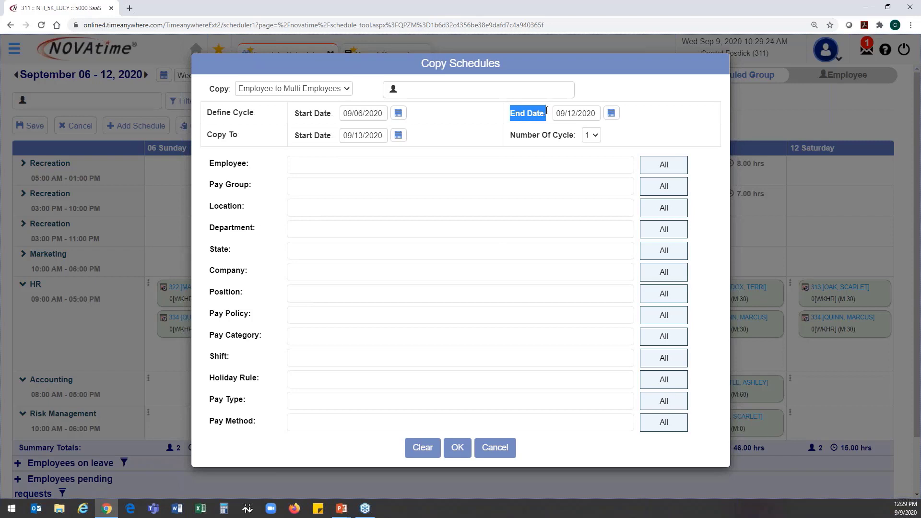
pyautogui.click(534, 137)
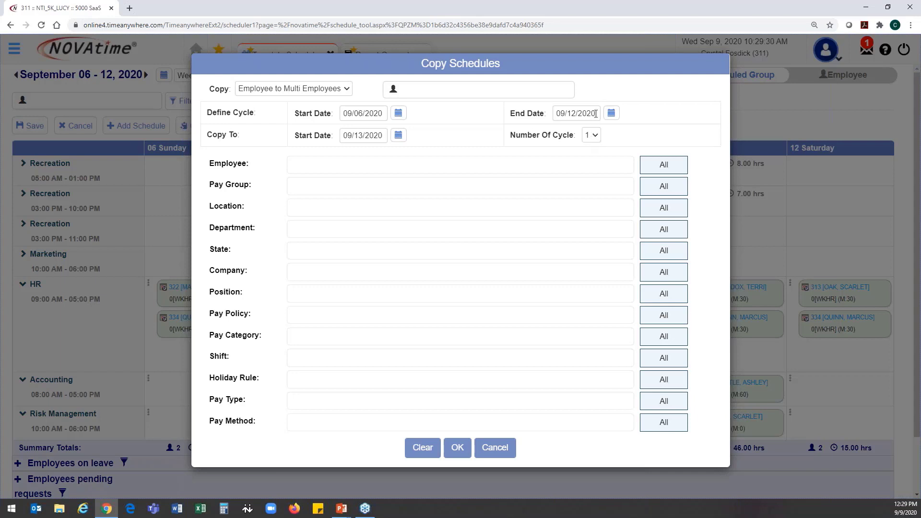
pyautogui.click(594, 138)
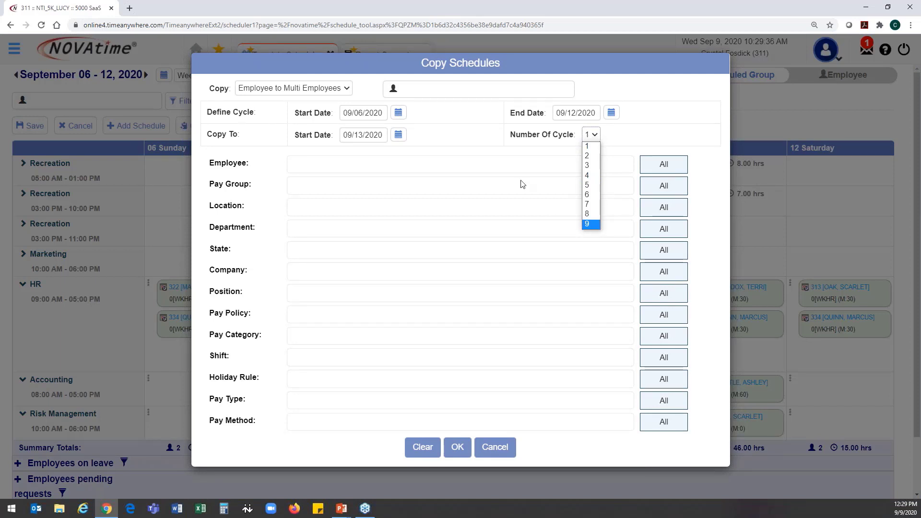
pyautogui.moveTo(300, 114); pyautogui.dragTo(346, 114)
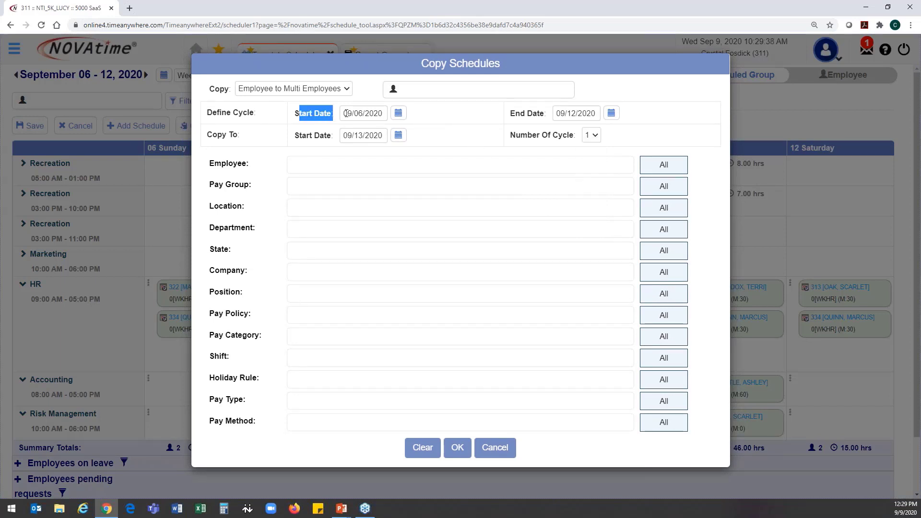
pyautogui.moveTo(510, 114); pyautogui.dragTo(545, 113)
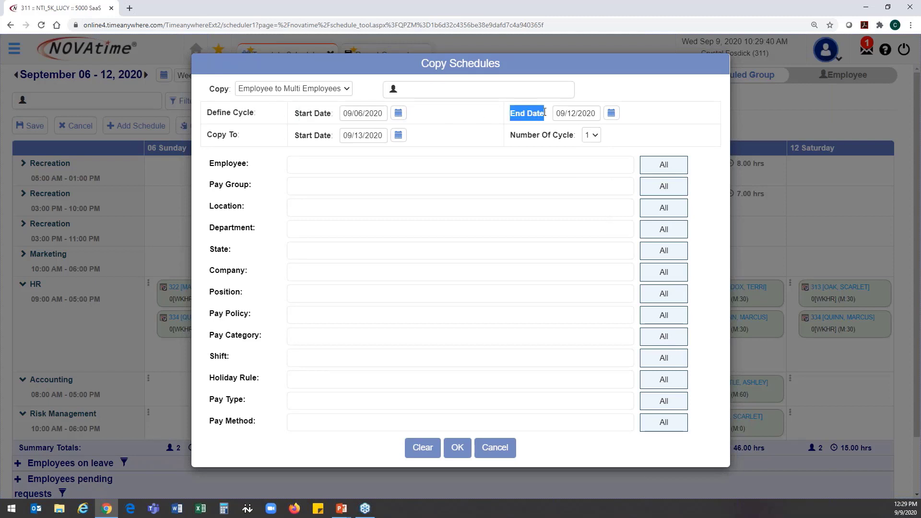
pyautogui.click(592, 136)
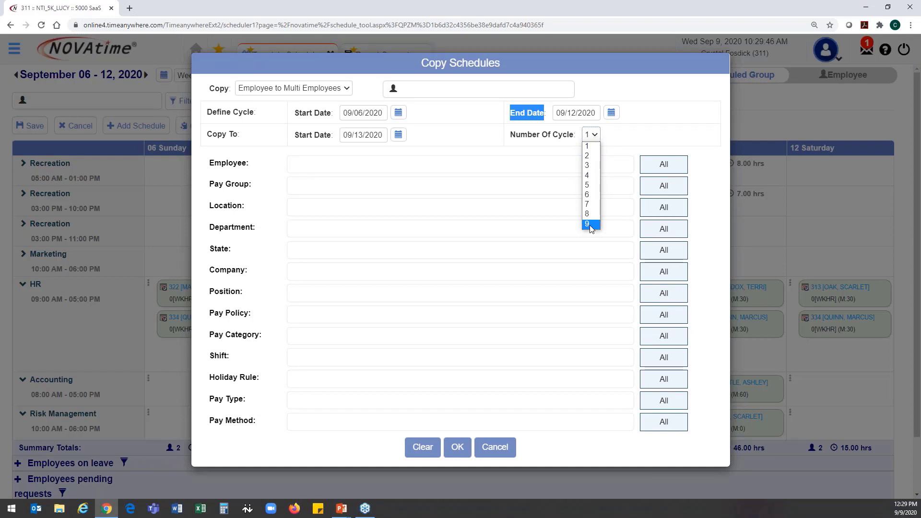
pyautogui.click(595, 146)
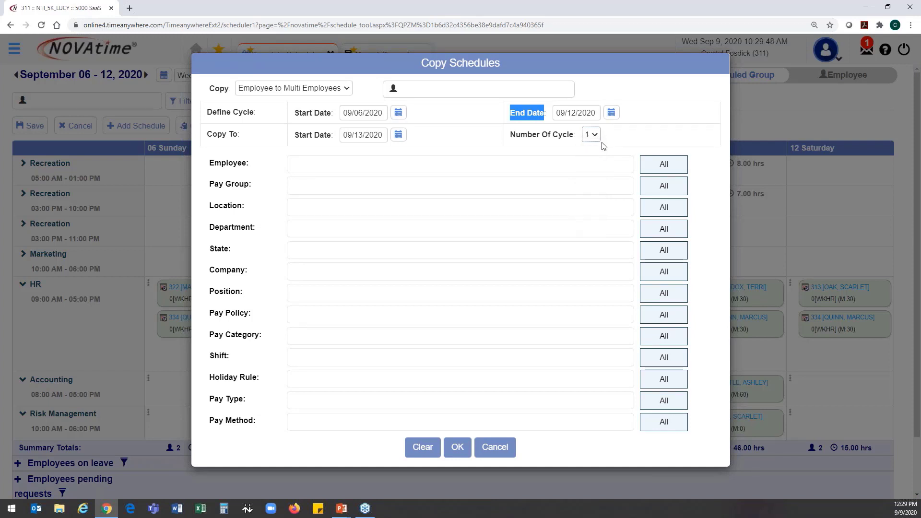
pyautogui.click(633, 135)
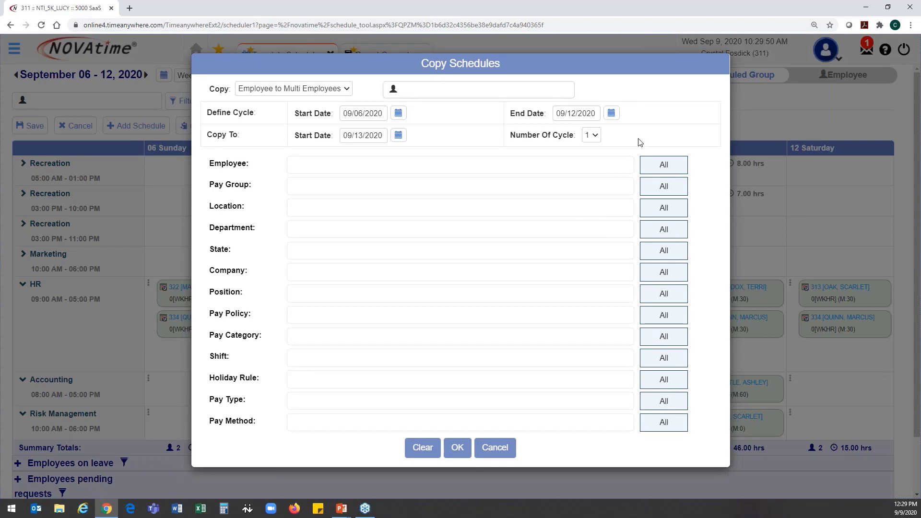
# - Limit the schedule copy to the last three employees in the available employee list
pyautogui.click(673, 169)
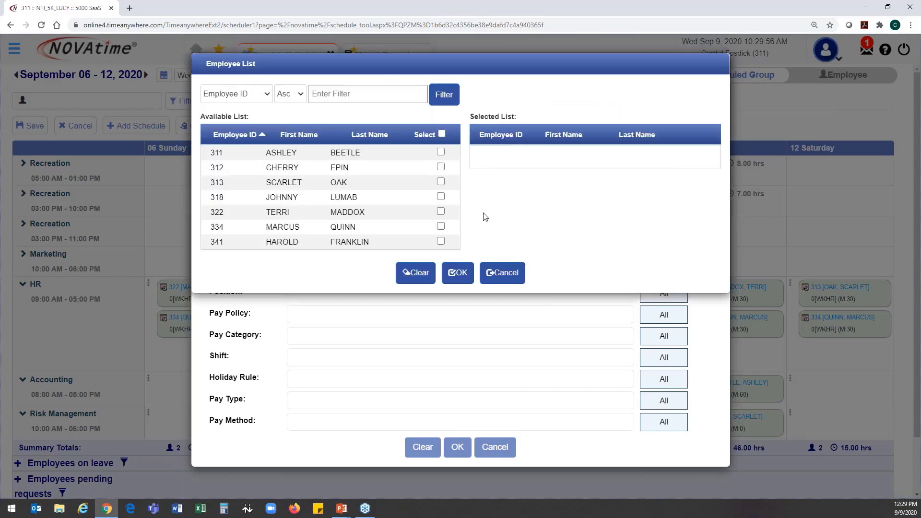
pyautogui.click(441, 241)
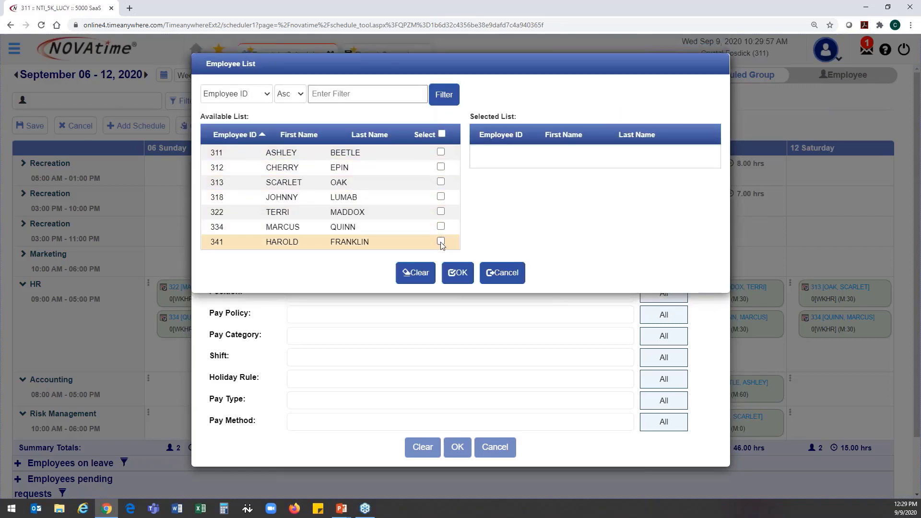
pyautogui.click(440, 226)
pyautogui.click(440, 212)
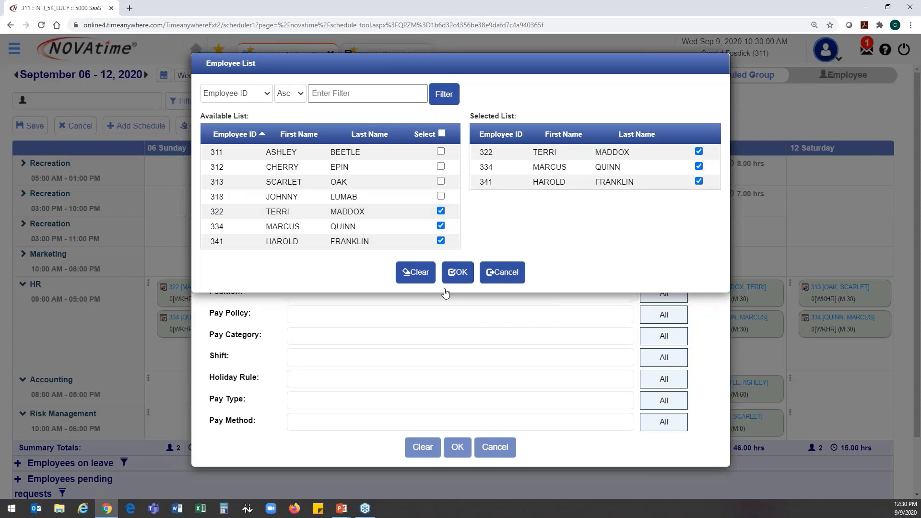
pyautogui.click(458, 272)
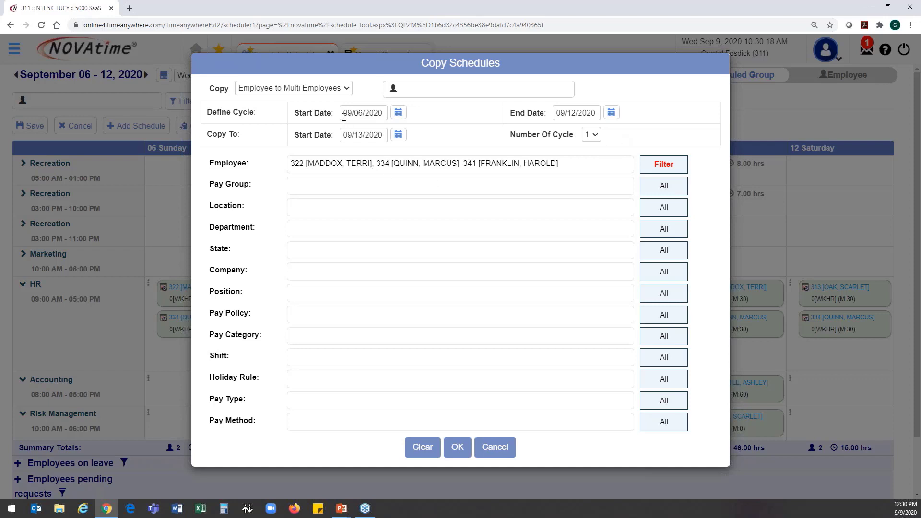
# - Try to copy the 09/06/2020 to 09/12/2020 cycle to 09/13/2020 with the Employee to Multi Employees option
pyautogui.moveTo(344, 114); pyautogui.dragTo(384, 111)
pyautogui.moveTo(557, 113); pyautogui.dragTo(607, 114)
pyautogui.moveTo(343, 134); pyautogui.dragTo(385, 132)
pyautogui.click(458, 447)
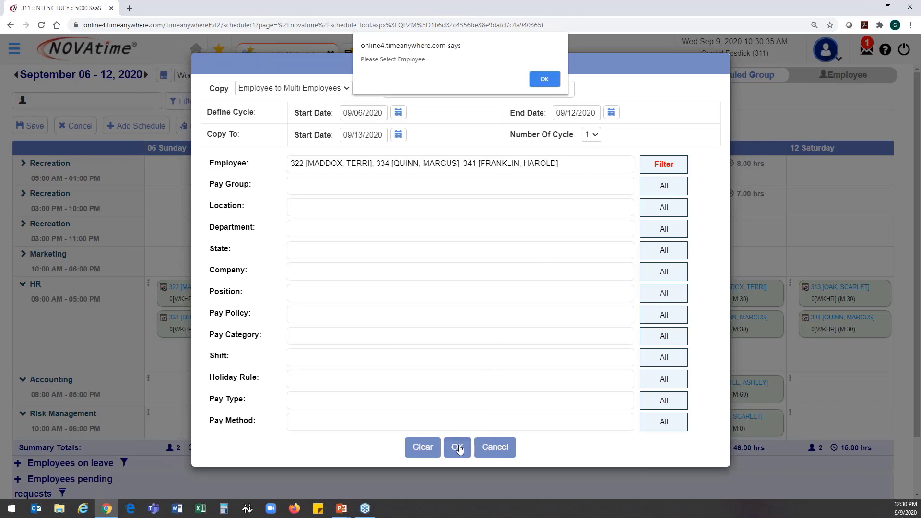
pyautogui.click(547, 81)
# - Change the copy type to Multi Employees, run the schedule copy for the chosen employees, and close the form
pyautogui.click(313, 89)
pyautogui.click(302, 109)
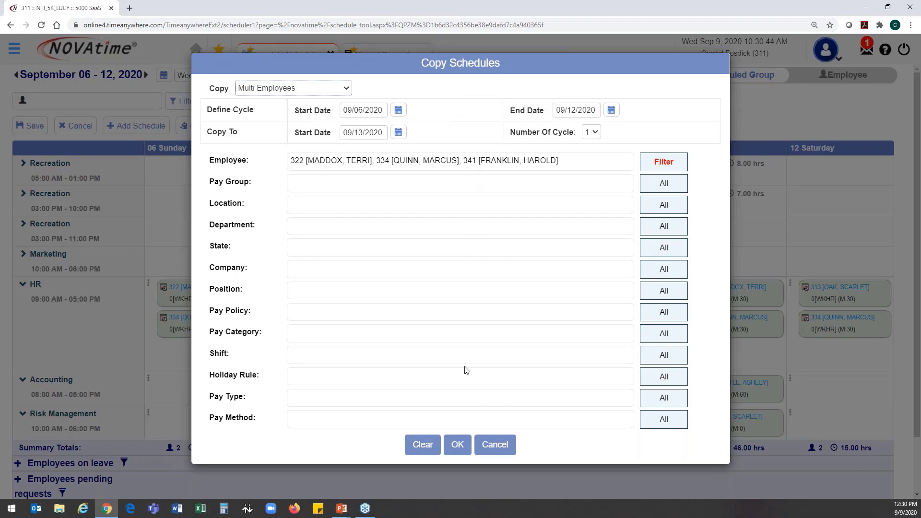
pyautogui.click(459, 447)
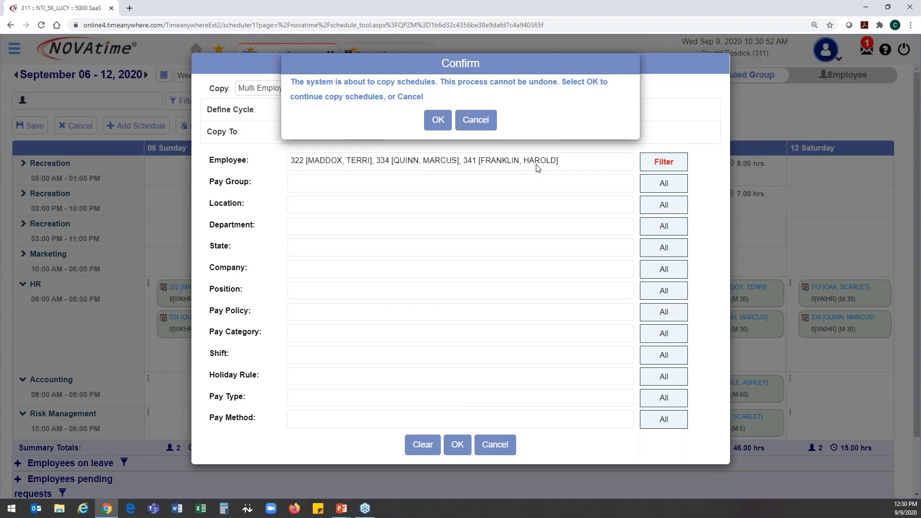
pyautogui.moveTo(440, 81); pyautogui.dragTo(558, 77)
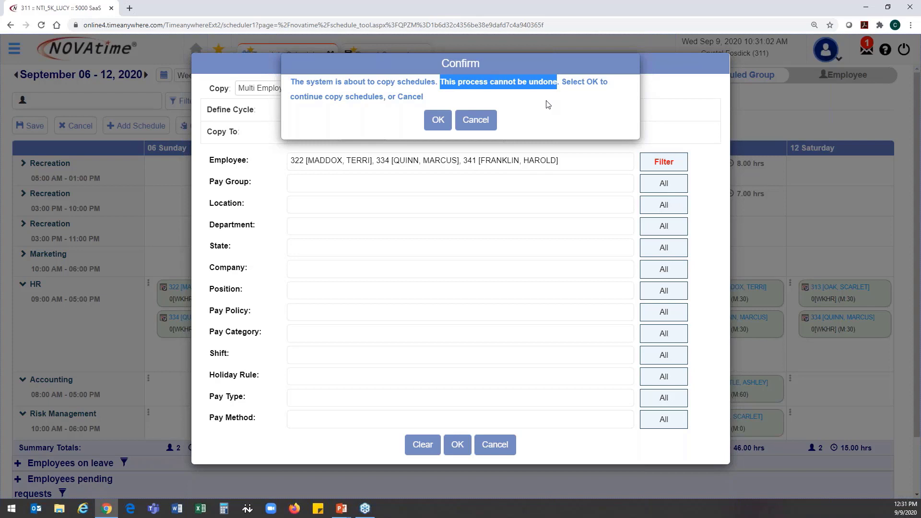
pyautogui.click(442, 126)
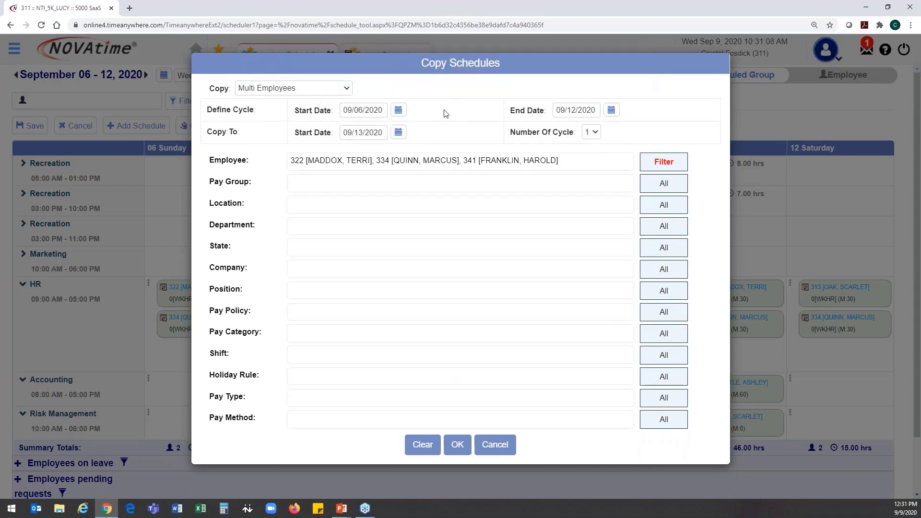
pyautogui.click(496, 445)
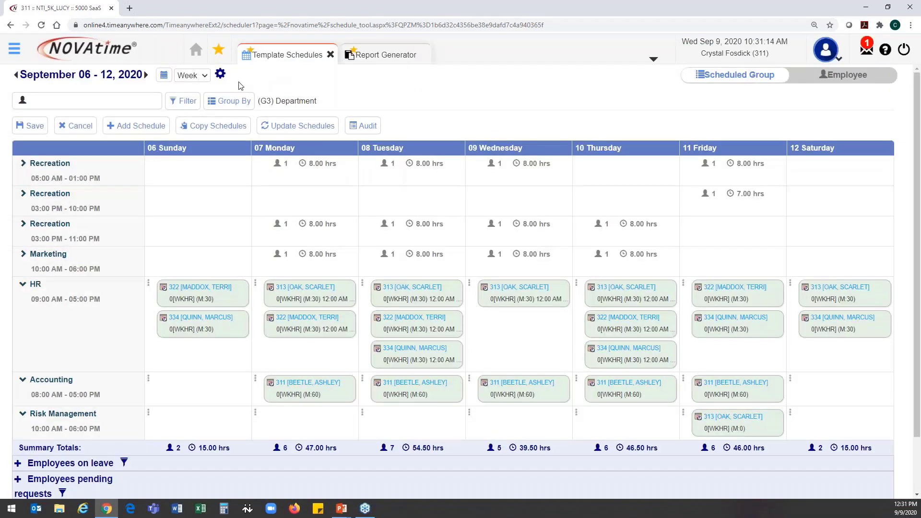
# - Show the September 13 - 19, 2020 week in the Employee view and examine the copied schedules
pyautogui.click(146, 75)
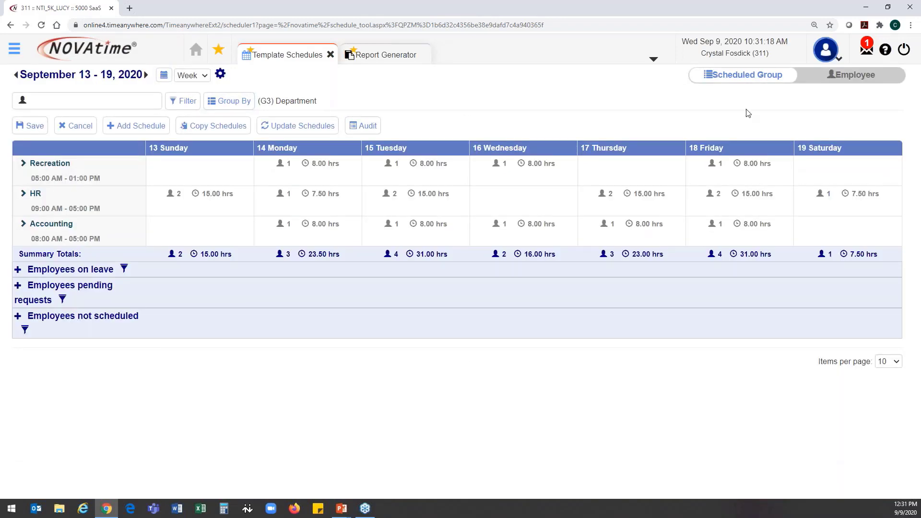
pyautogui.click(842, 81)
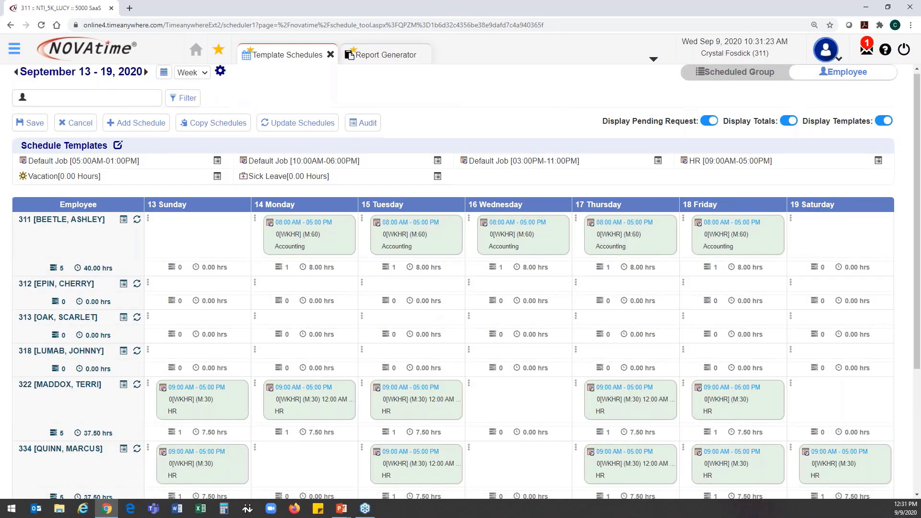
pyautogui.scroll(-1, 329, 244)
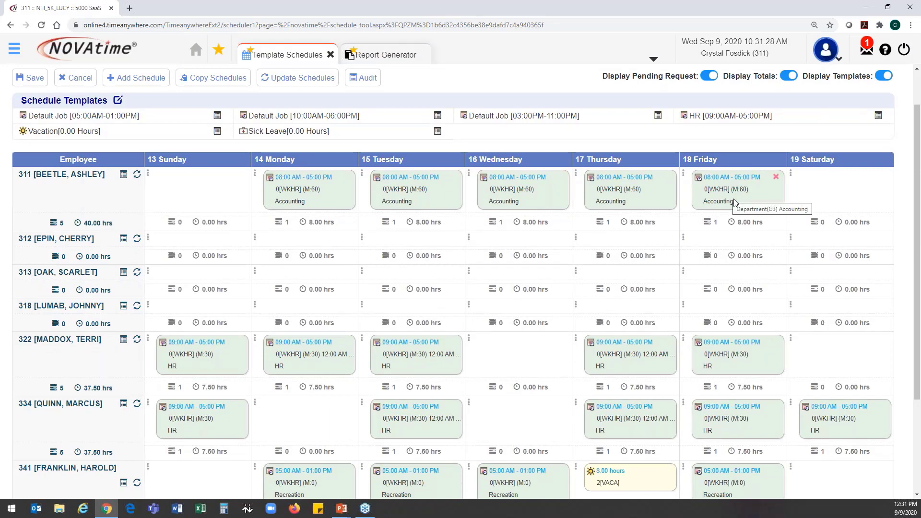
pyautogui.scroll(-2, 530, 304)
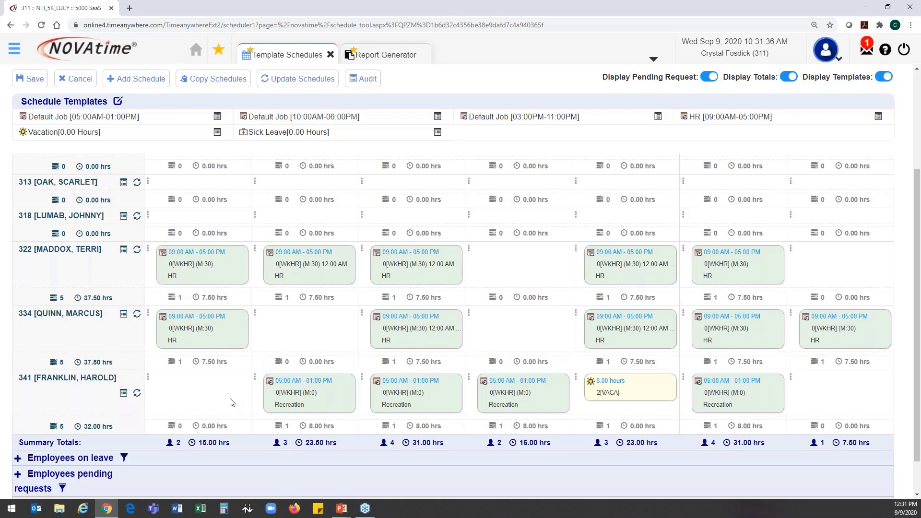
pyautogui.scroll(1, 307, 384)
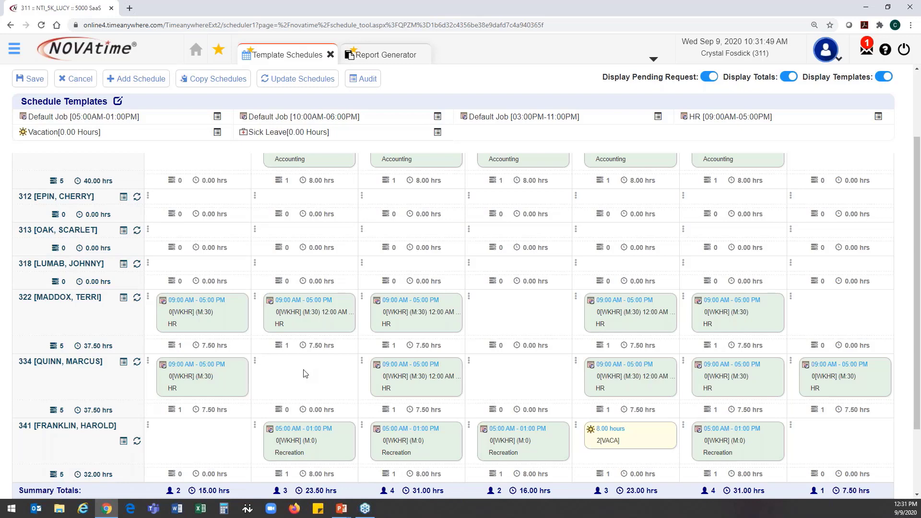
pyautogui.scroll(2, 305, 374)
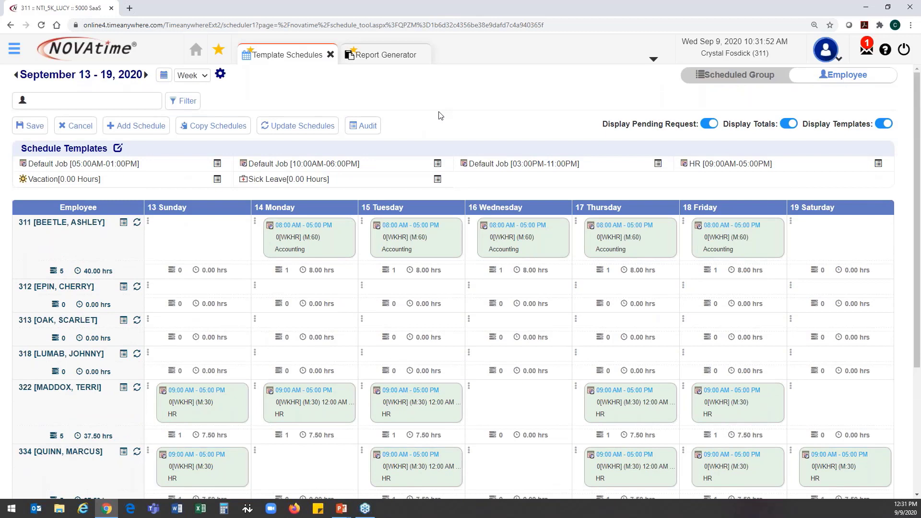
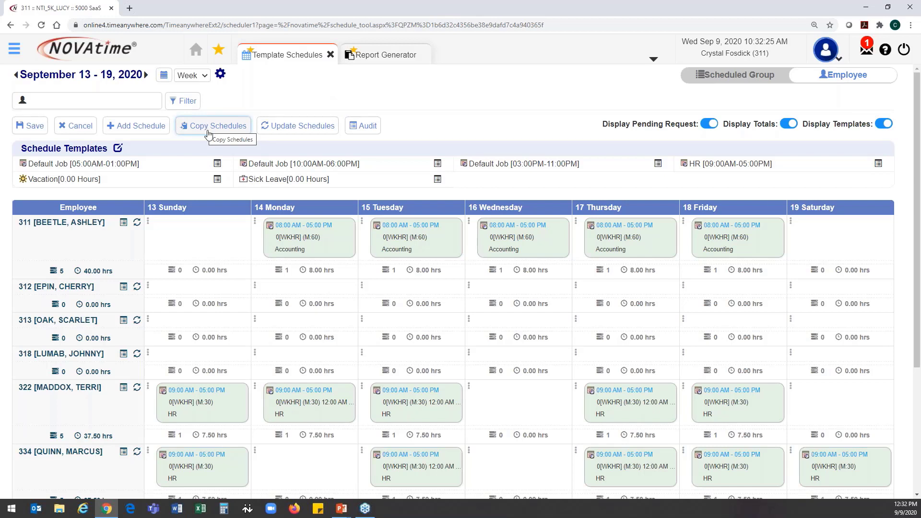
# - Examine the options available in the Monday cells of the second and fifth employees
pyautogui.click(255, 287)
pyautogui.click(255, 386)
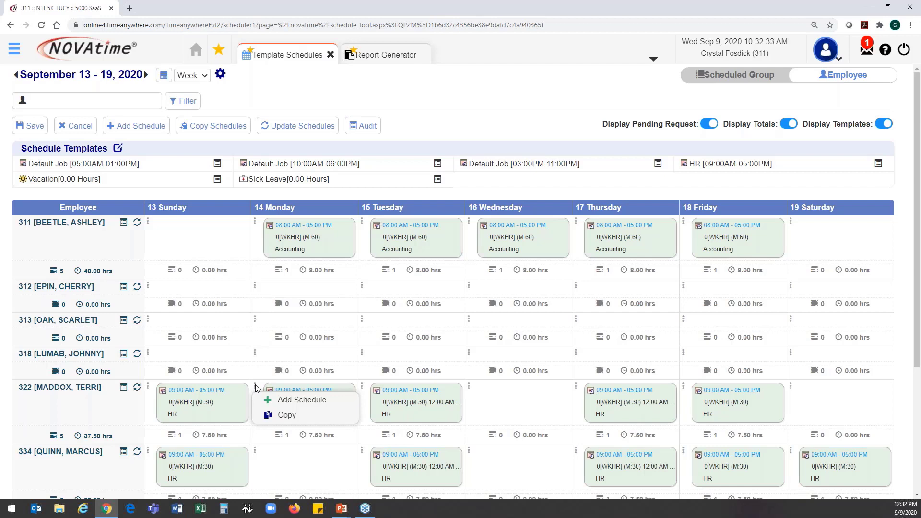
pyautogui.click(256, 386)
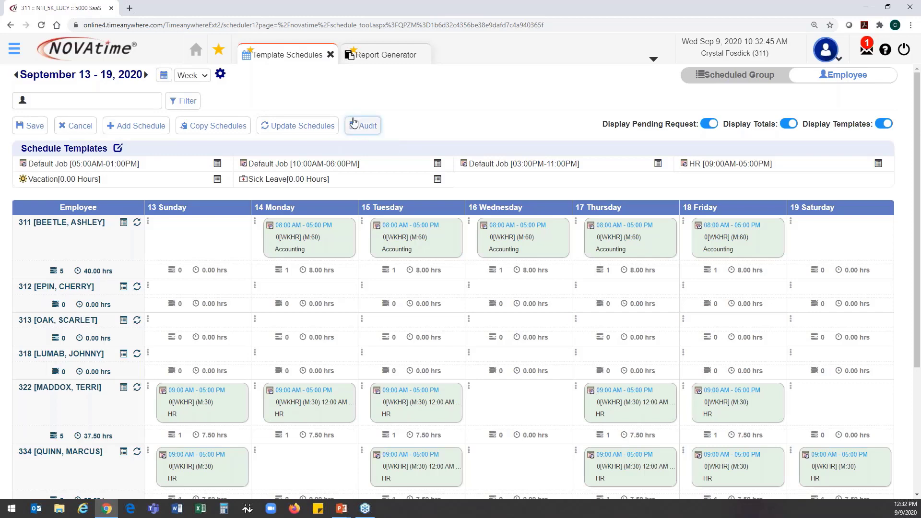
# - Start a new schedule dated 09/19/2020, examine the available templates, and keep the Free Form entry type
pyautogui.click(152, 126)
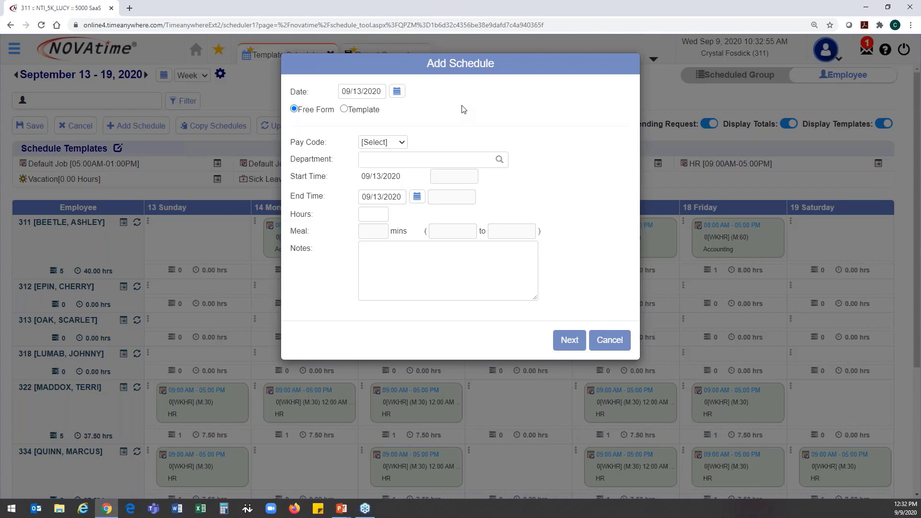
pyautogui.click(404, 97)
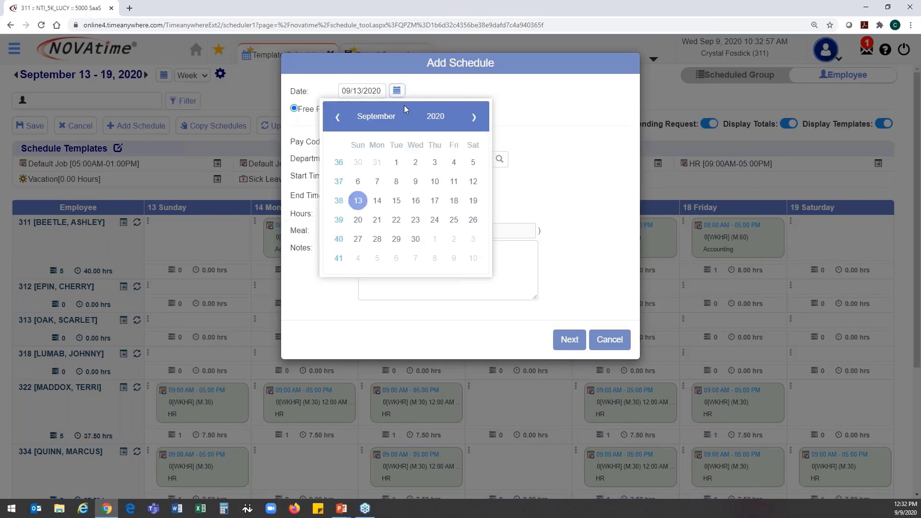
pyautogui.click(475, 200)
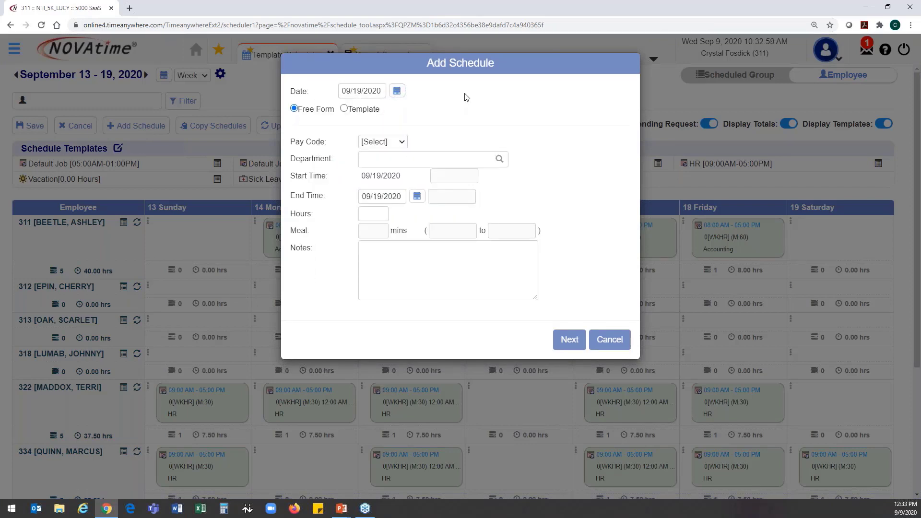
pyautogui.click(365, 110)
pyautogui.click(365, 127)
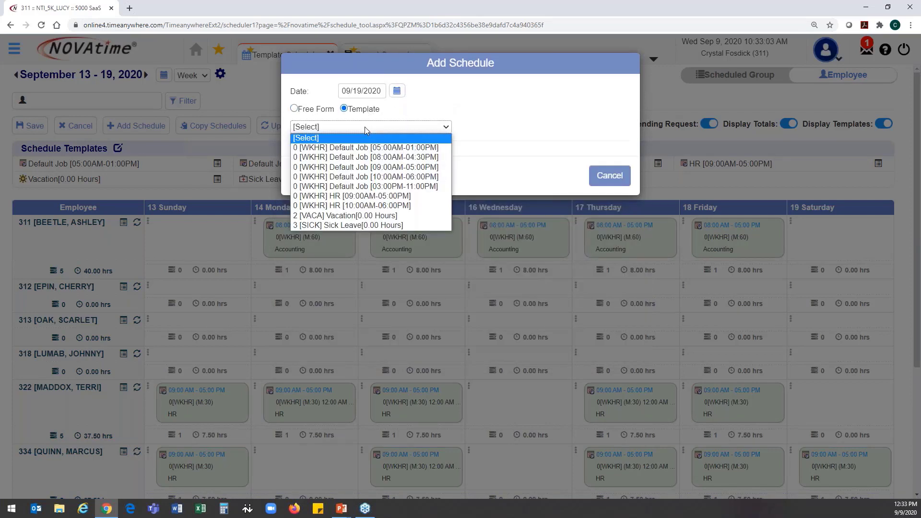
pyautogui.click(365, 127)
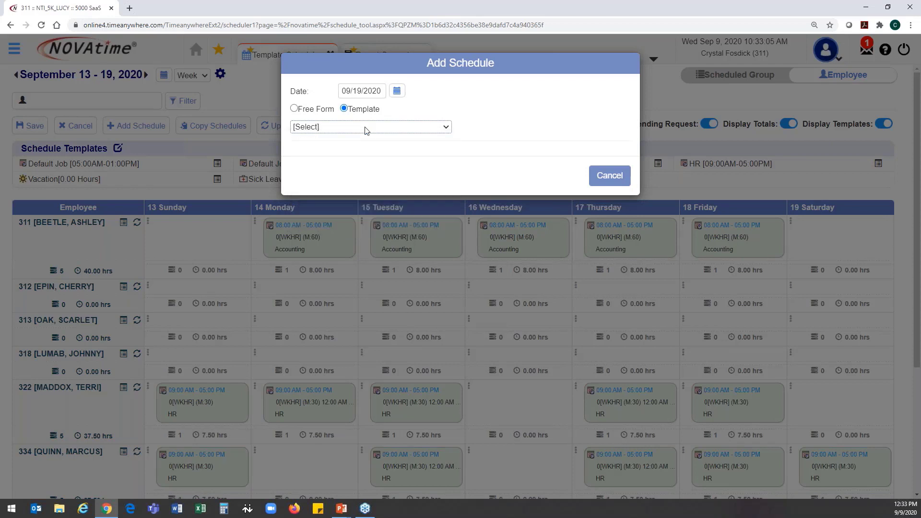
pyautogui.click(327, 111)
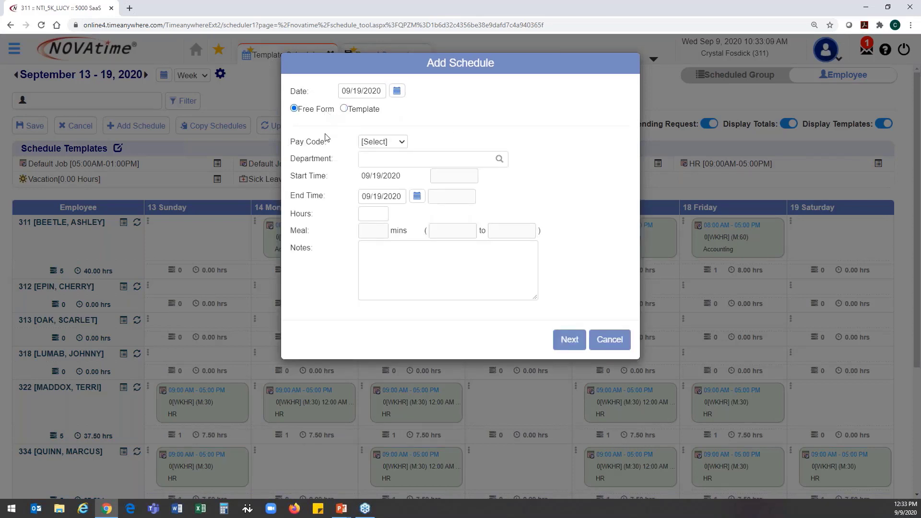
# - Define the new shift with pay code 0 [WKHR] from 08:00 AM to 12:00 PM and proceed to employee selection
pyautogui.click(373, 144)
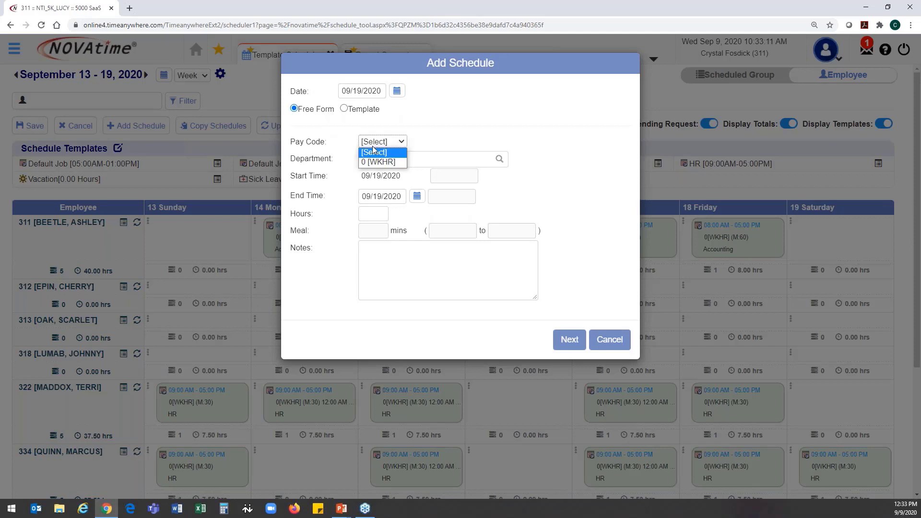
pyautogui.click(379, 159)
pyautogui.click(448, 178)
pyautogui.write('8')
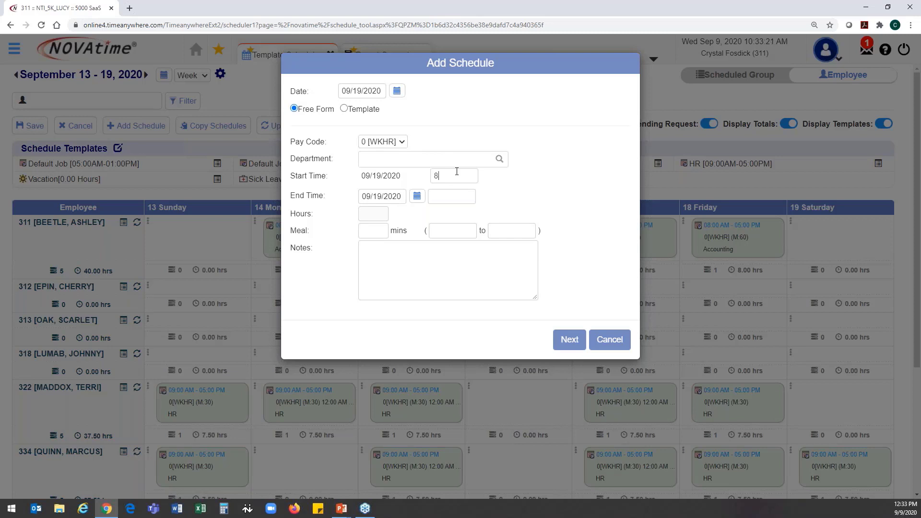
pyautogui.click(449, 196)
pyautogui.write('12')
pyautogui.click(511, 197)
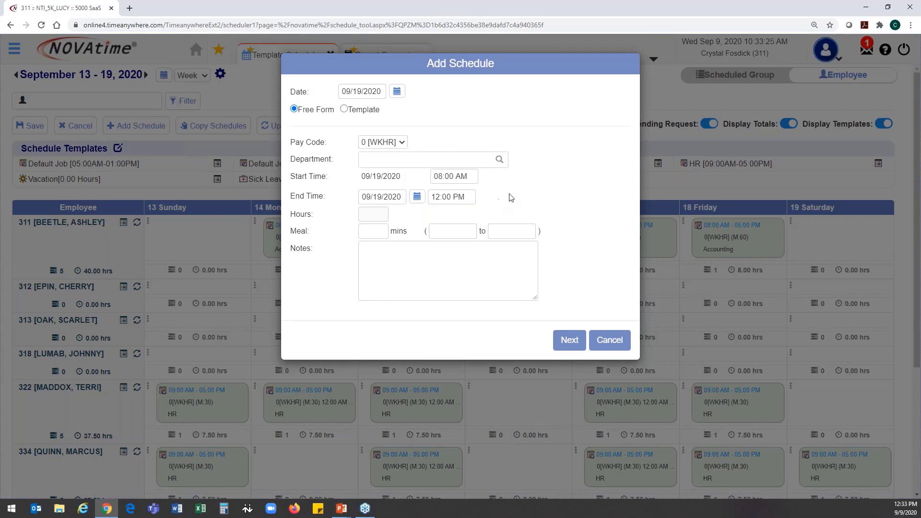
pyautogui.click(565, 344)
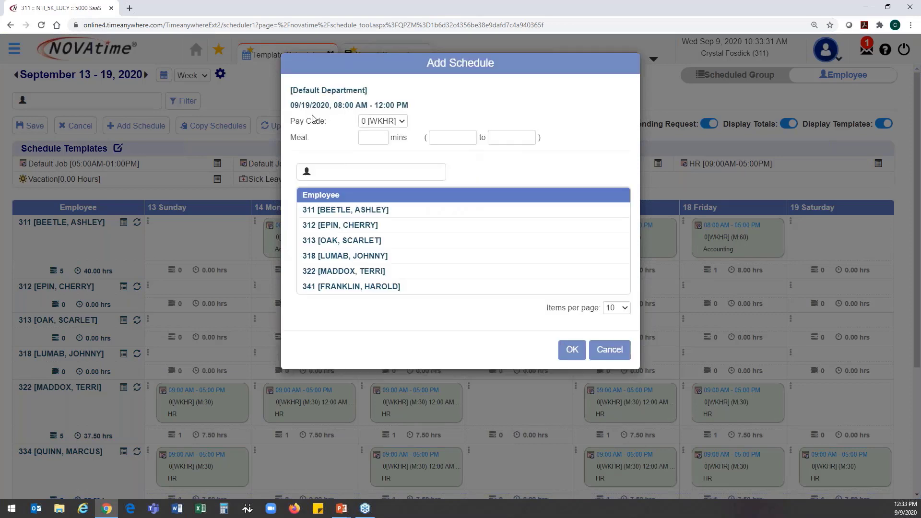
# - Assign the Saturday shift to the first, third and fifth listed employees and check it in the weekly grid
pyautogui.click(370, 208)
pyautogui.click(367, 244)
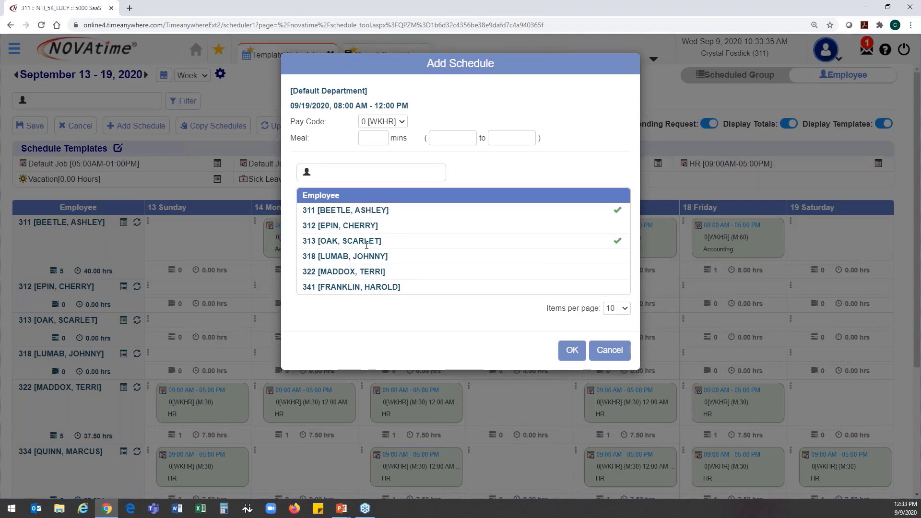
pyautogui.click(367, 271)
pyautogui.click(572, 350)
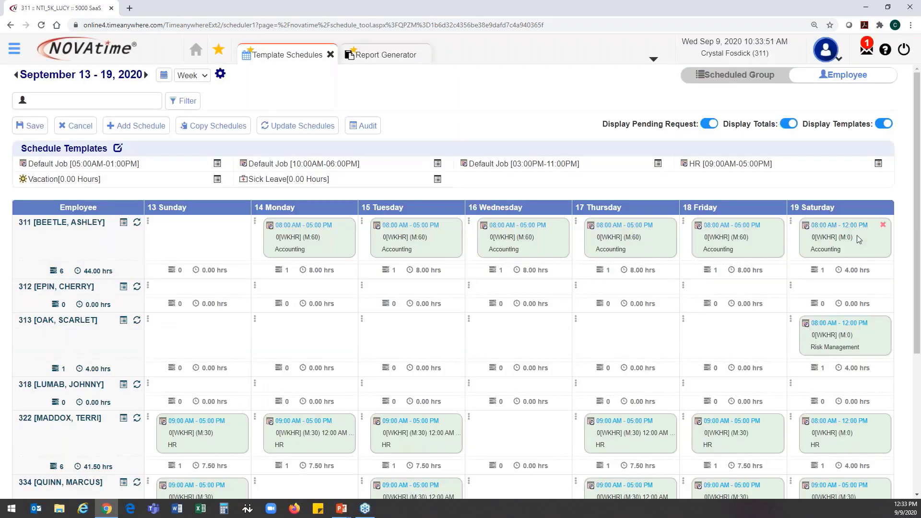
pyautogui.scroll(-1, 859, 240)
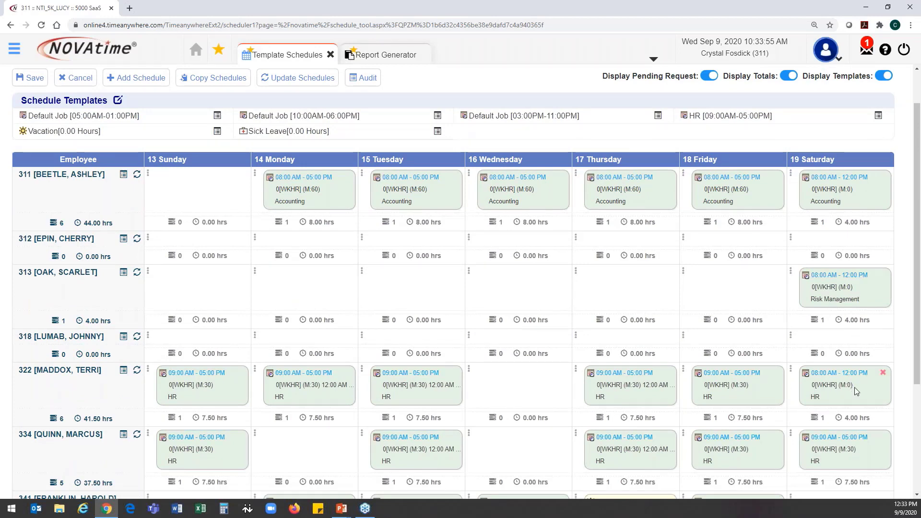
pyautogui.scroll(1, 533, 116)
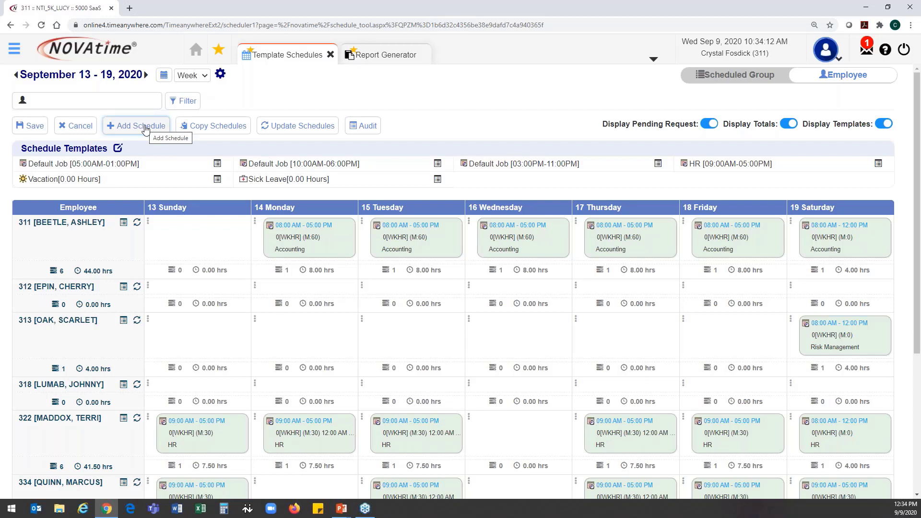
# - Examine the form for adding a schedule to the second employee's Monday, 09/14/2020, and close it without adding anything
pyautogui.click(255, 288)
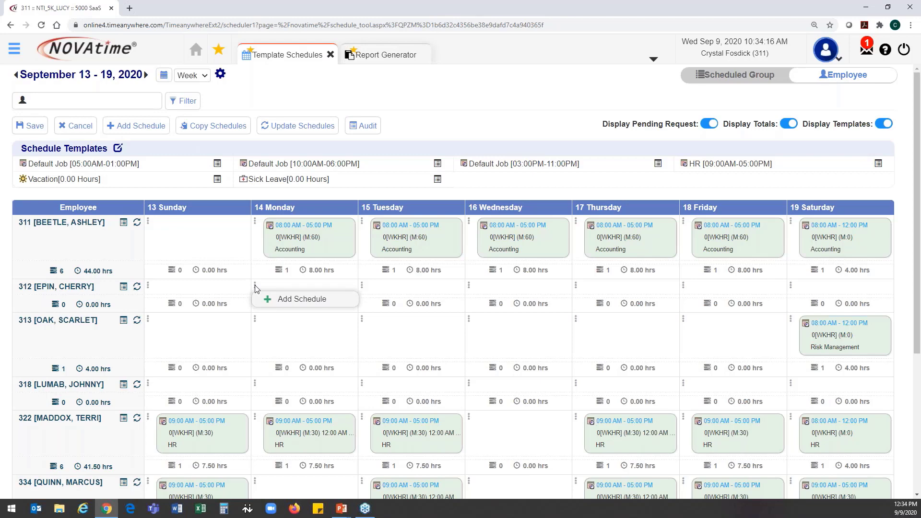
pyautogui.click(283, 300)
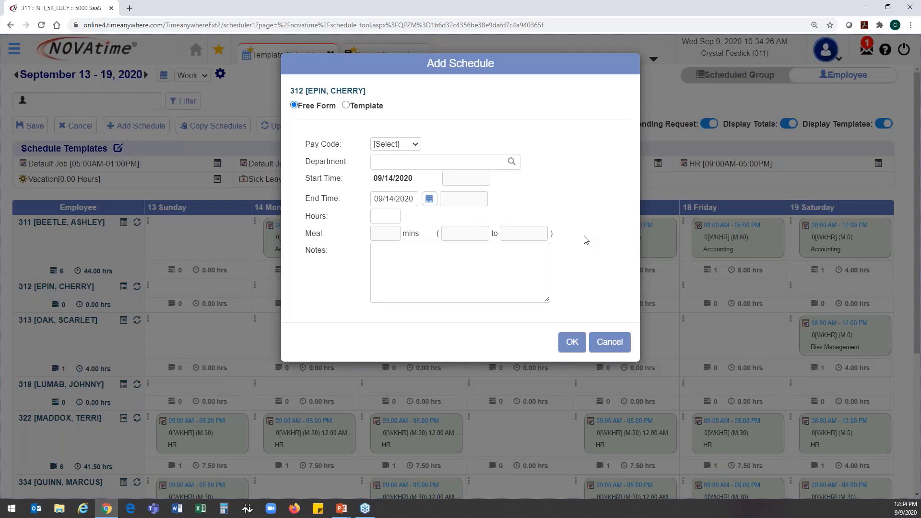
pyautogui.click(610, 342)
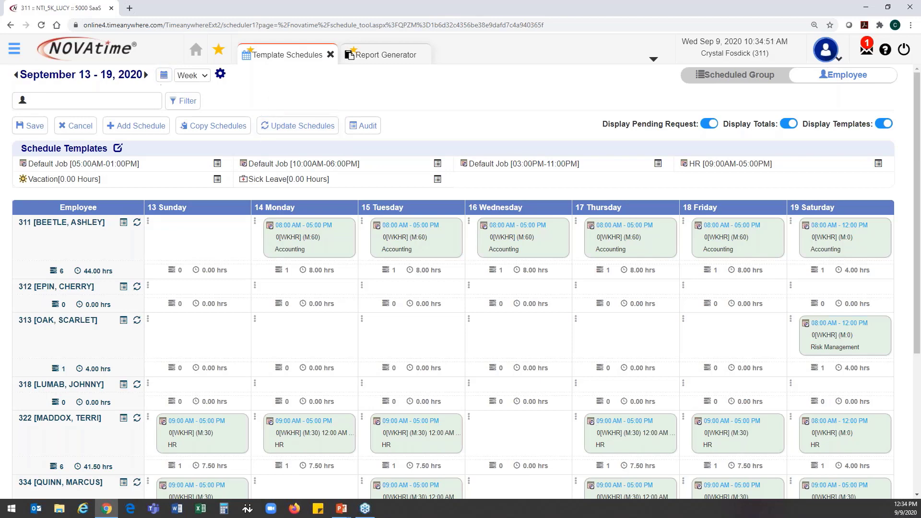
# - Go to the week of September 27 - October 03, 2020 and auto-schedule the first listed employee for it
pyautogui.click(146, 76)
pyautogui.click(145, 76)
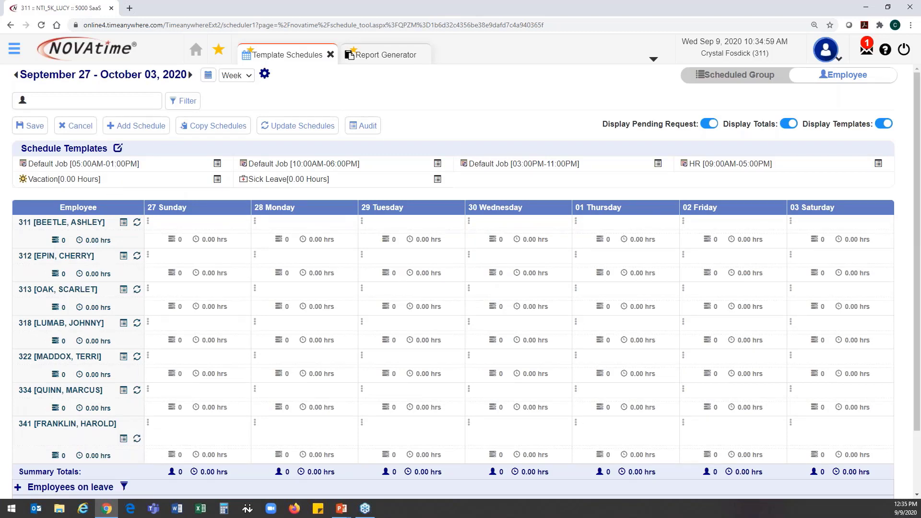
pyautogui.moveTo(104, 223); pyautogui.dragTo(70, 223)
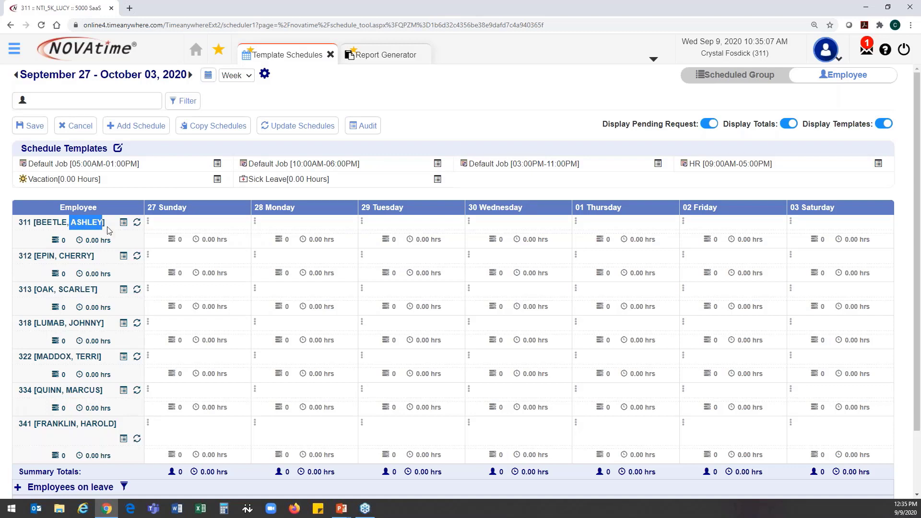
pyautogui.click(138, 224)
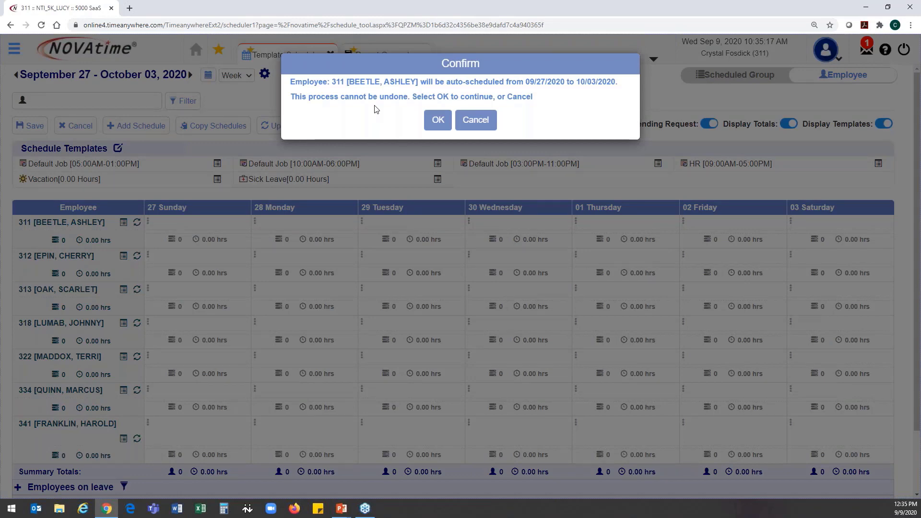
pyautogui.click(436, 120)
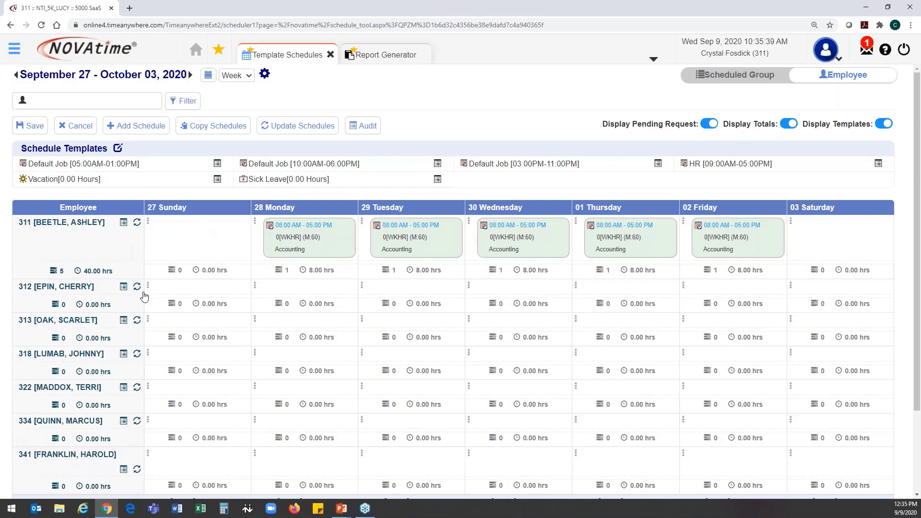
# - Update the schedules of all filtered employees for the displayed week, check the grid and reload the scheduler
pyautogui.click(295, 129)
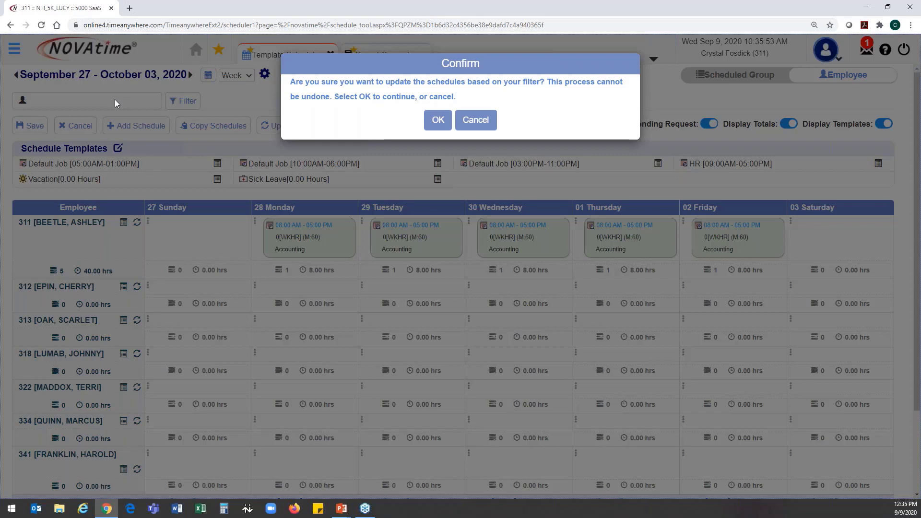
pyautogui.click(438, 120)
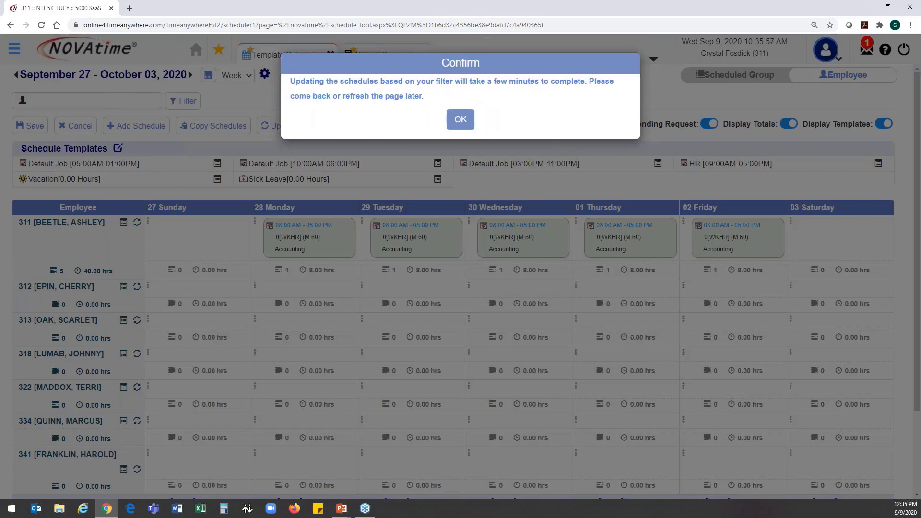
pyautogui.click(462, 120)
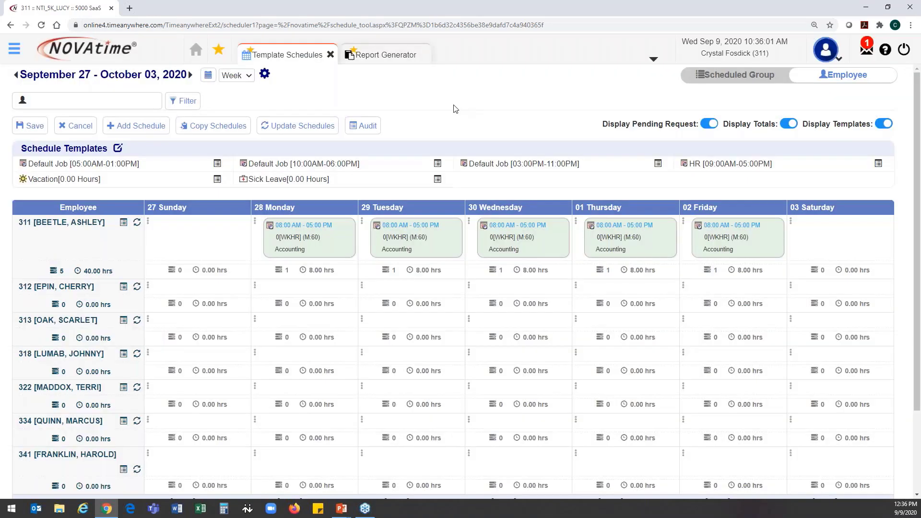
pyautogui.moveTo(433, 249)
pyautogui.scroll(-1, 453, 288)
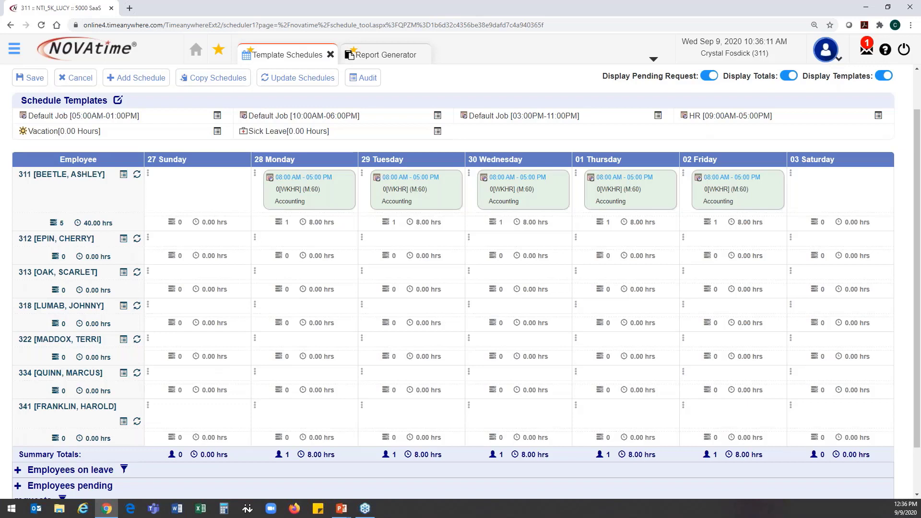
pyautogui.click(298, 60)
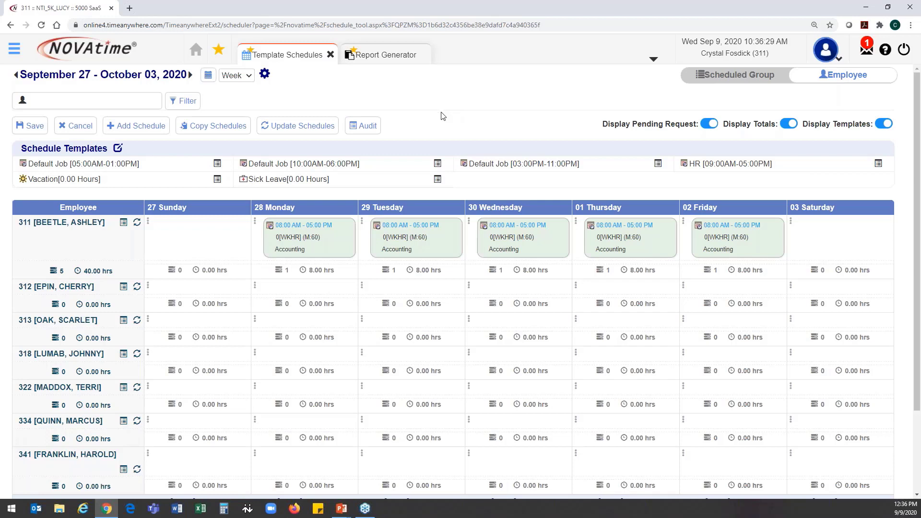
# - Set the end time of the first employee's Monday 09/28/2020 shift to 07:00 PM
pyautogui.click(303, 225)
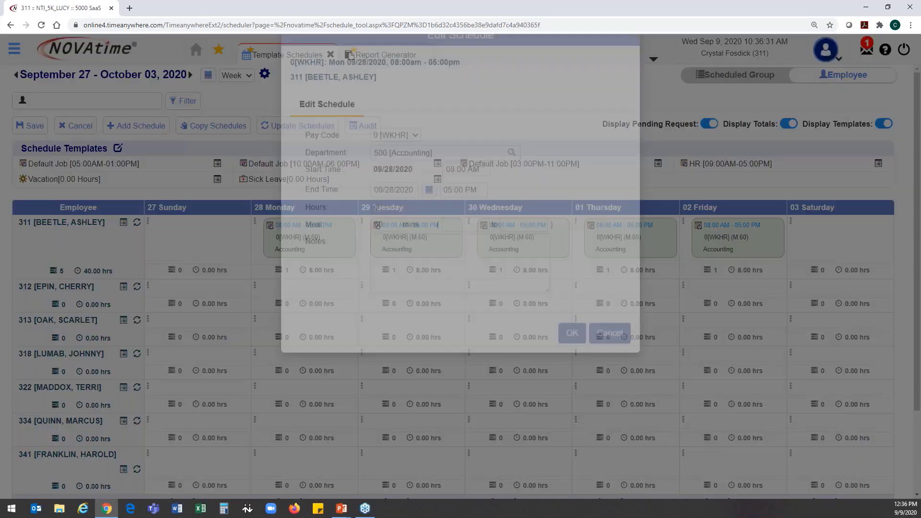
pyautogui.moveTo(478, 219); pyautogui.dragTo(419, 221)
pyautogui.write('7p')
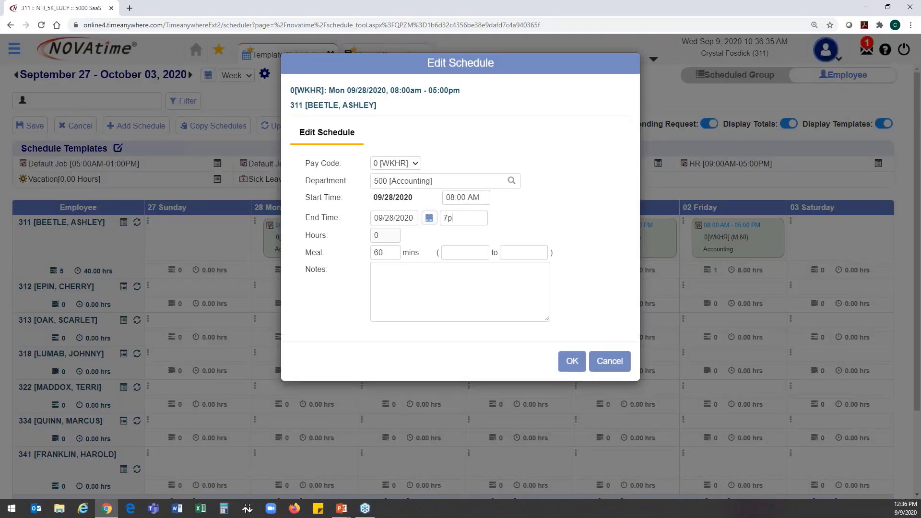
pyautogui.click(547, 220)
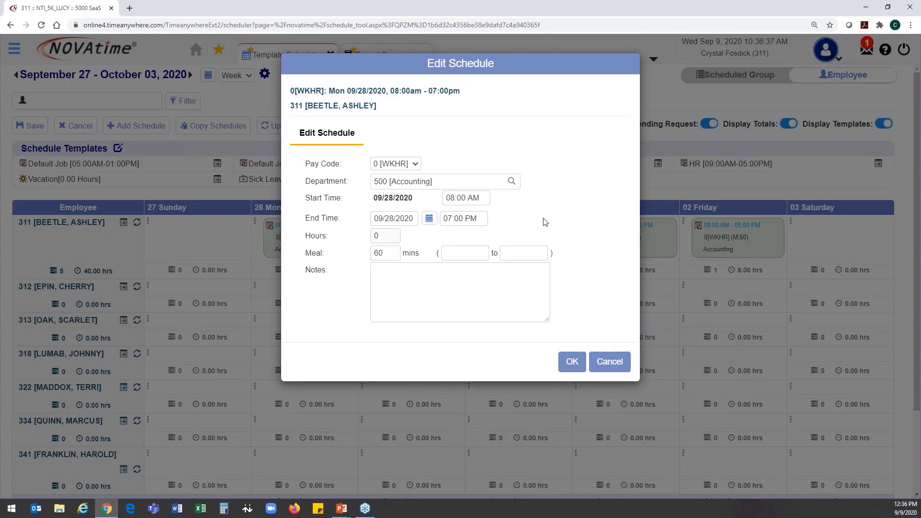
pyautogui.click(571, 367)
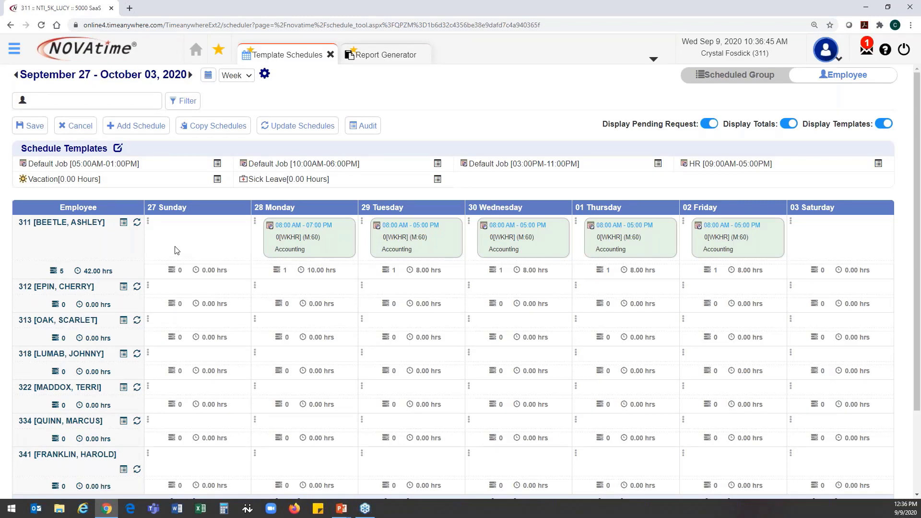
# - Reset the first employee's shifts by auto-scheduling 09/27/2020 to 10/03/2020 again
pyautogui.click(137, 225)
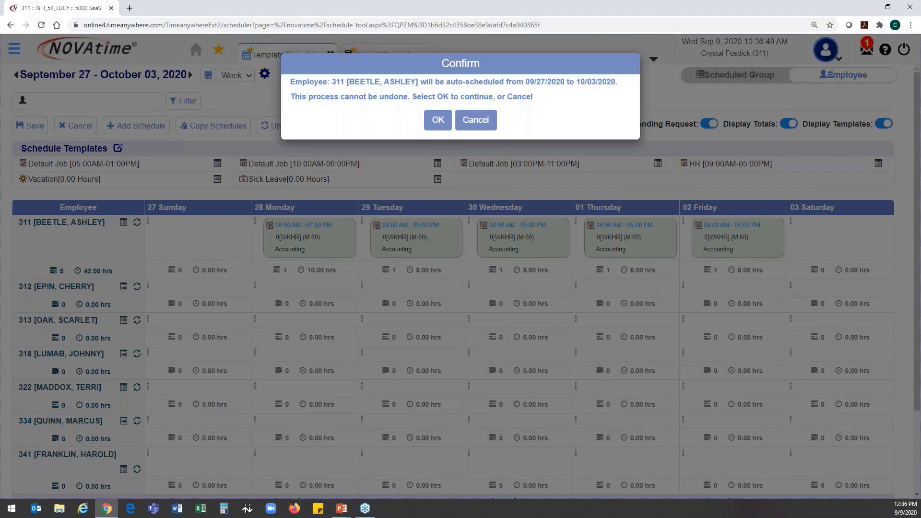
pyautogui.click(437, 120)
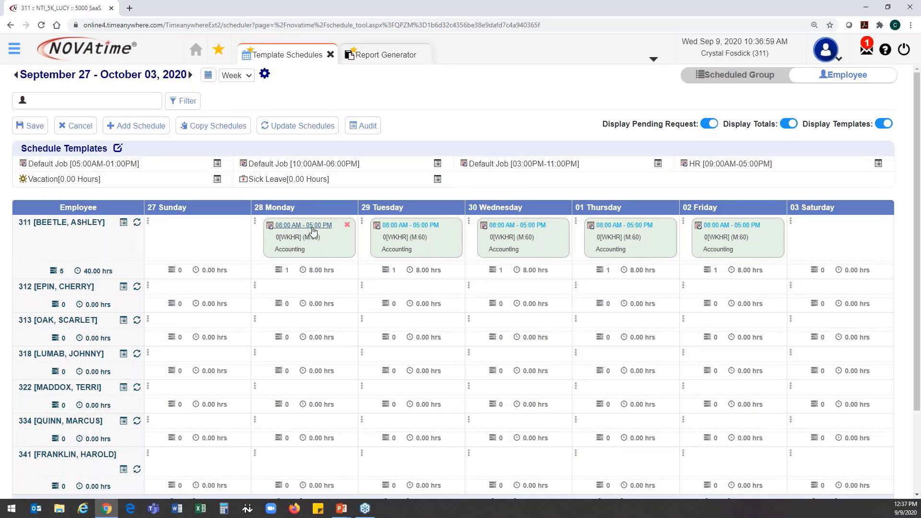
# - Review the first employee's schedule audit trail, including the changes and schedule events, and close it
pyautogui.click(124, 223)
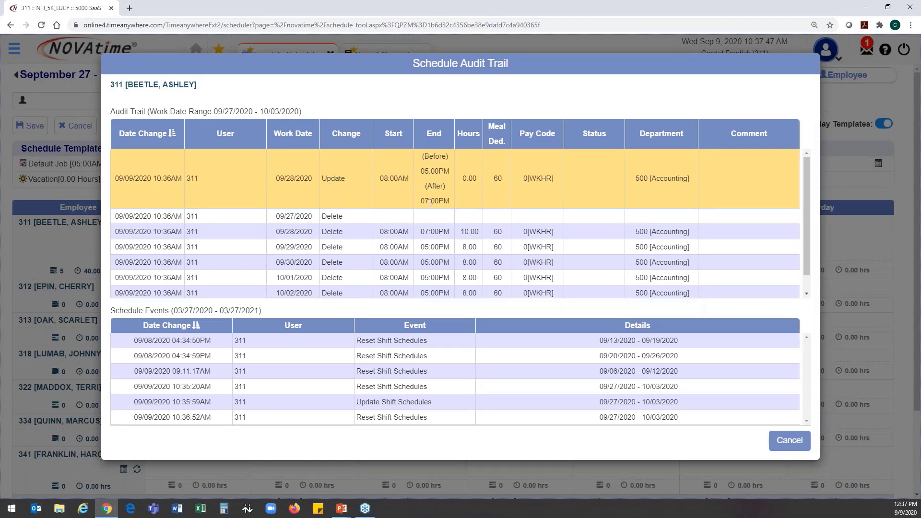
pyautogui.scroll(-1, 432, 262)
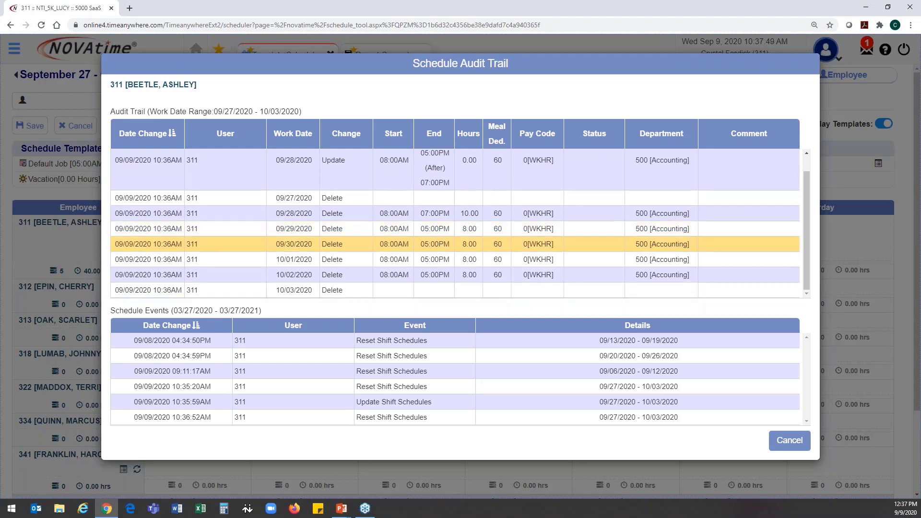
pyautogui.scroll(1, 437, 249)
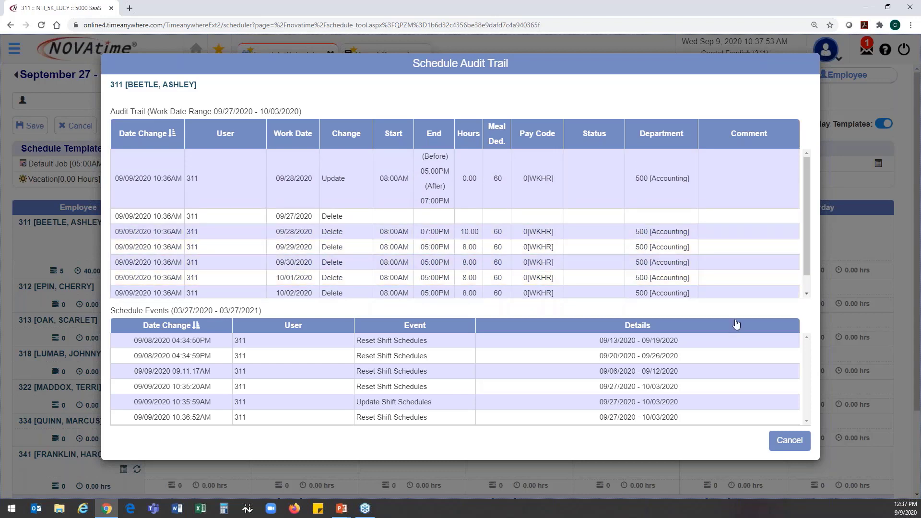
pyautogui.click(785, 444)
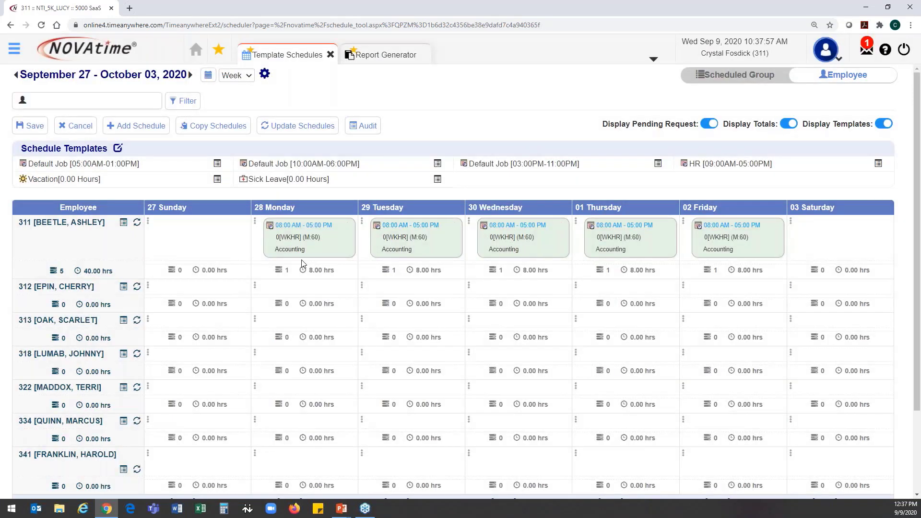
# - Return to the week of September 13 - 19, 2020, examine the audit trail search for all employees and close it
pyautogui.click(16, 75)
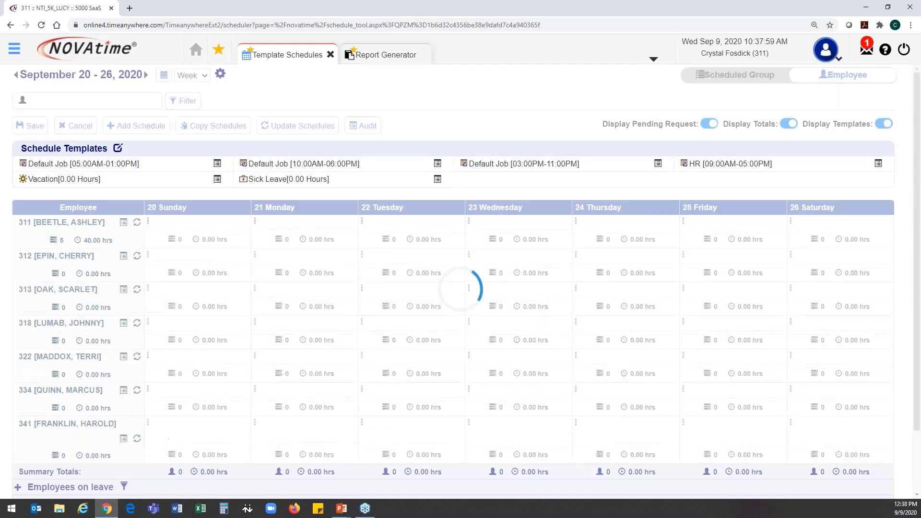
pyautogui.click(16, 76)
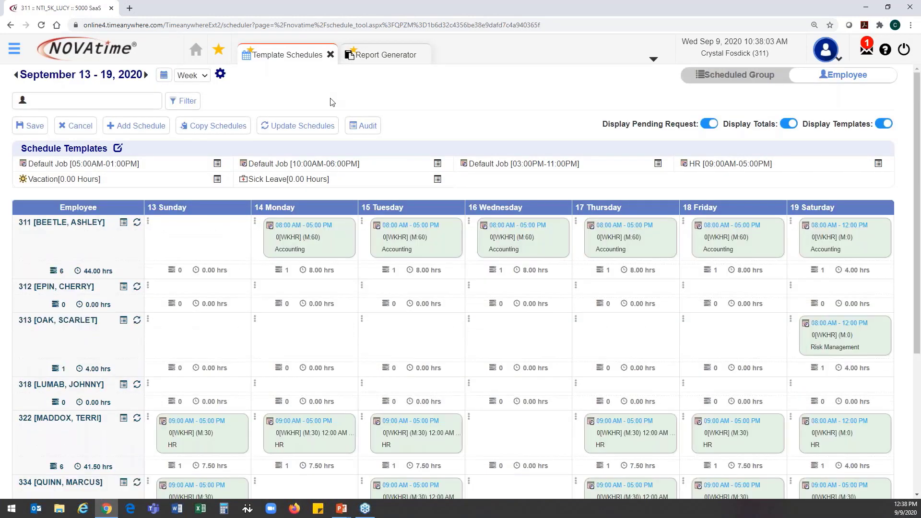
pyautogui.click(361, 130)
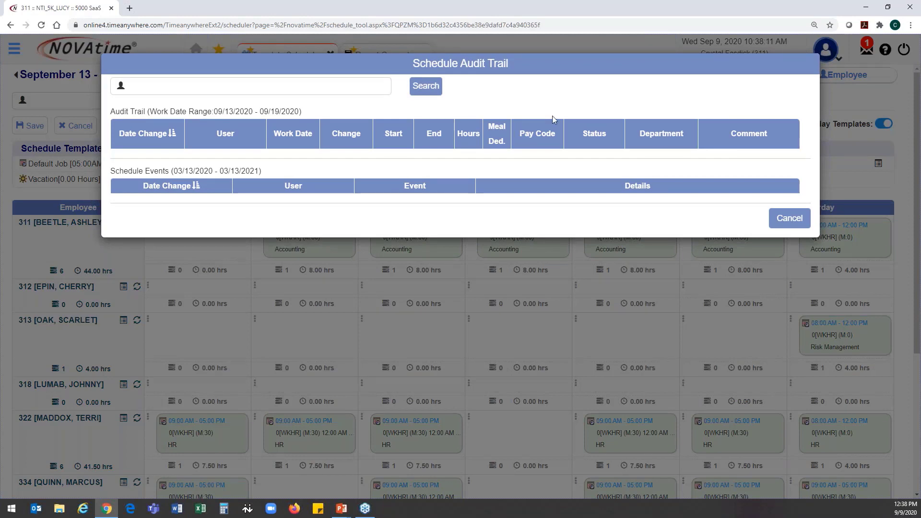
pyautogui.click(790, 219)
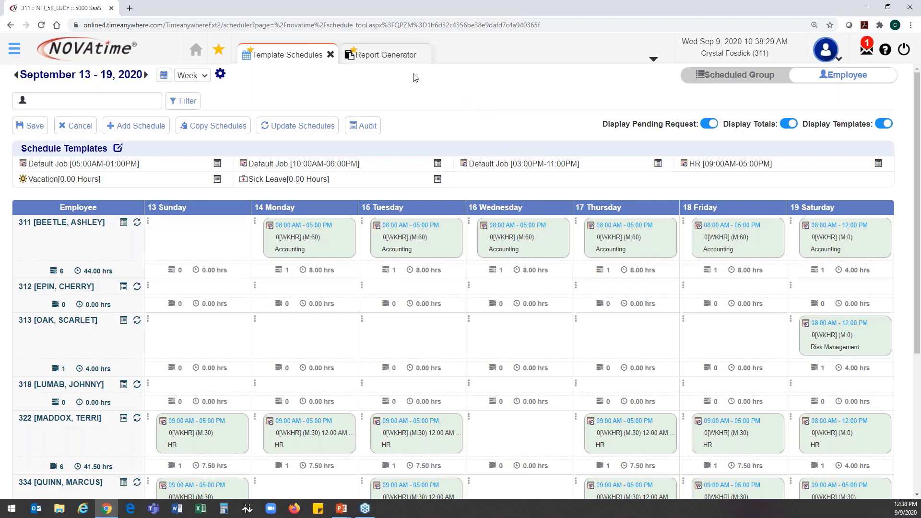
# - Switch to the Report Generator and look through the System Audit Trail report templates for the schedule audit reports
pyautogui.click(391, 57)
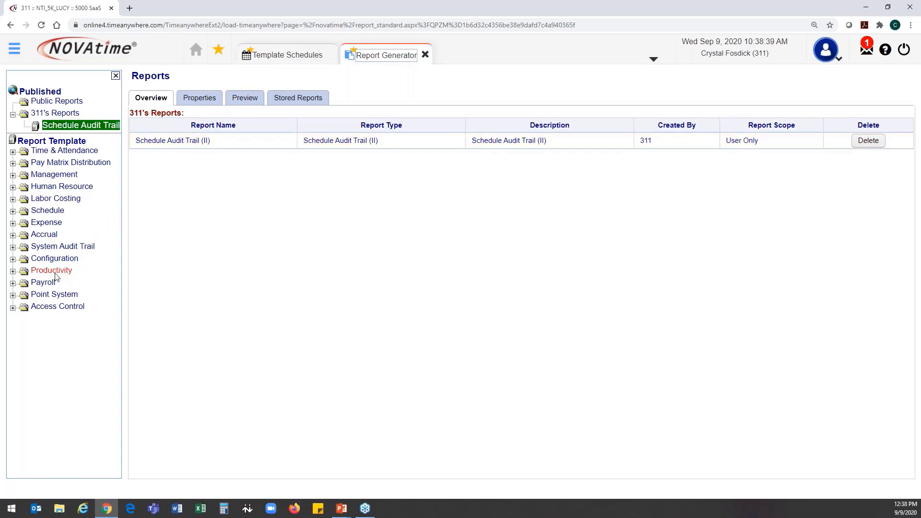
pyautogui.click(13, 247)
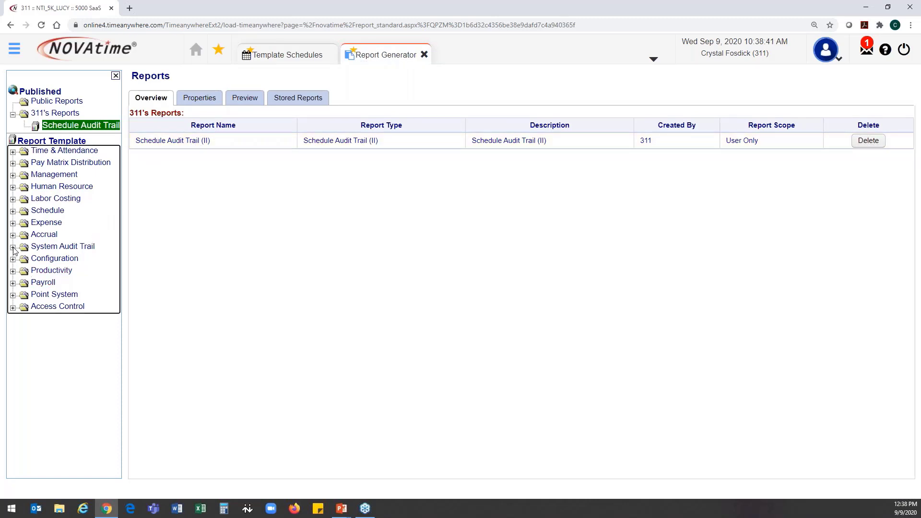
pyautogui.scroll(-2, 14, 250)
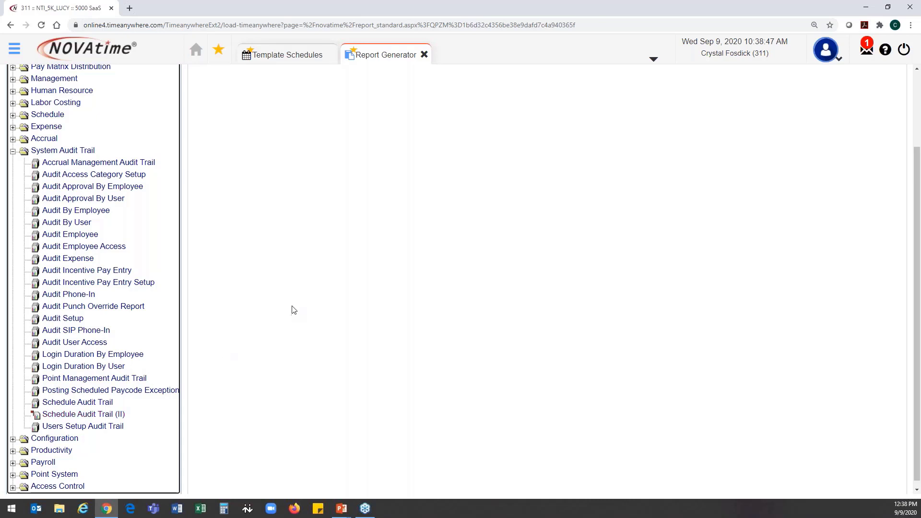
pyautogui.scroll(2, 292, 298)
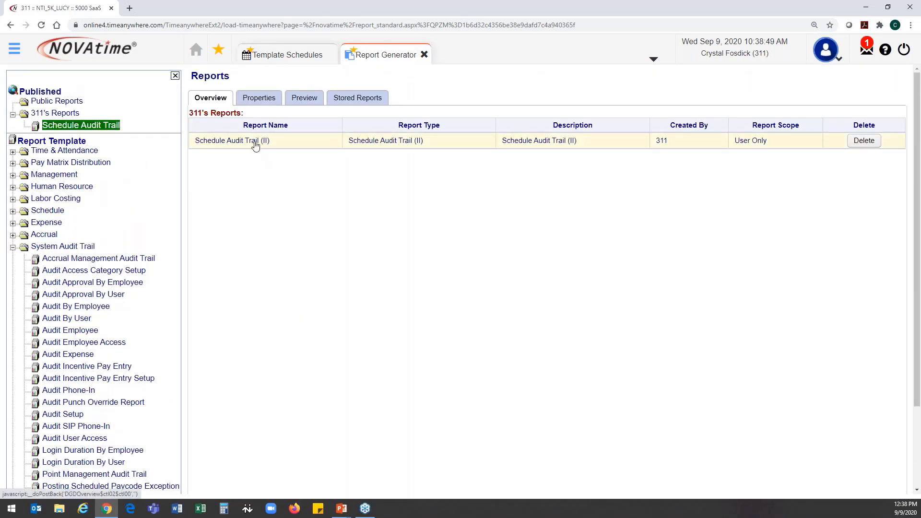
# - Open the saved Schedule Audit Trail (II) report, preview it and read through the logged schedule changes
pyautogui.click(253, 142)
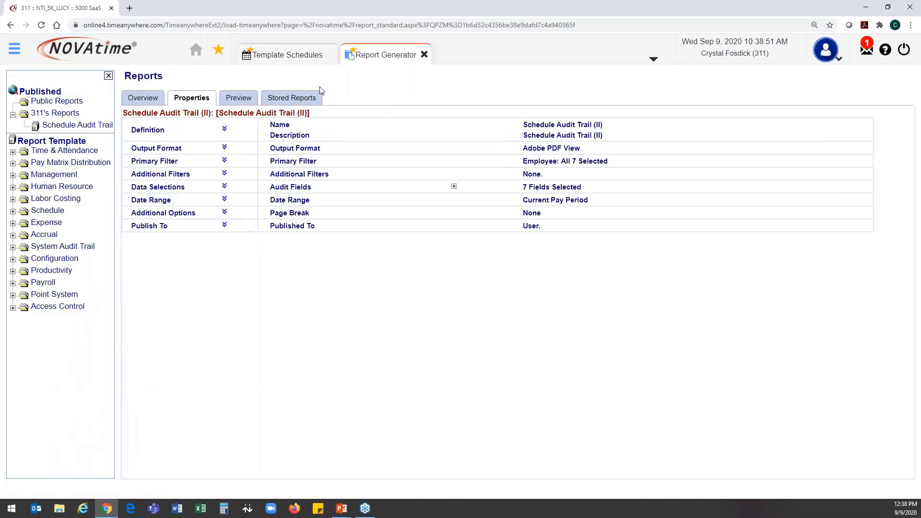
pyautogui.click(252, 99)
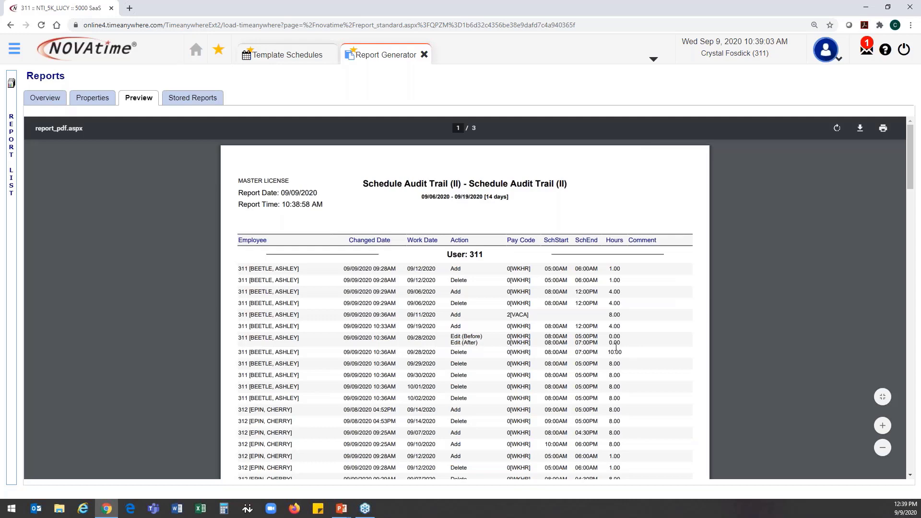
pyautogui.scroll(-1, 620, 351)
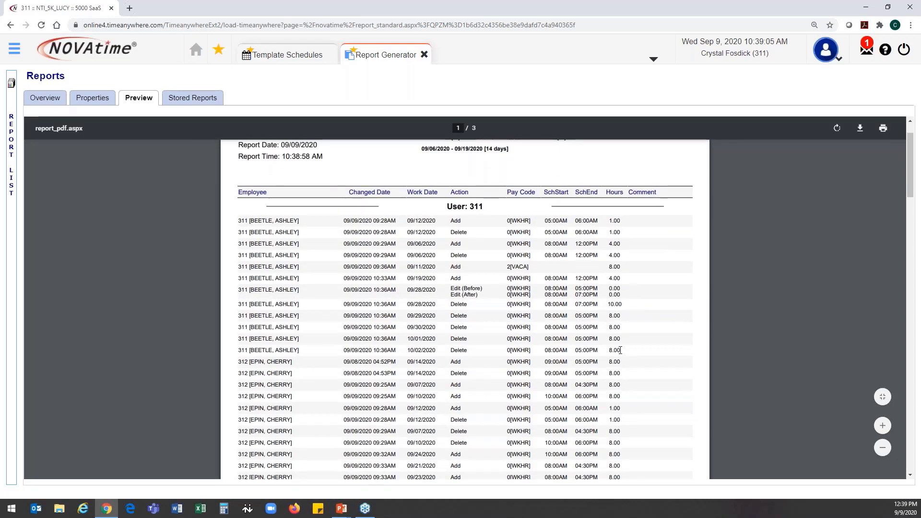
pyautogui.scroll(-1, 621, 351)
pyautogui.scroll(-1, 620, 351)
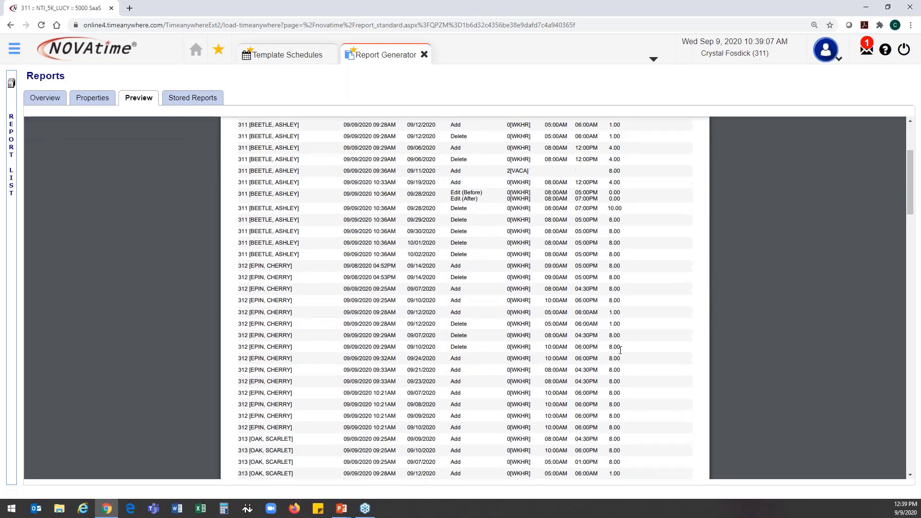
pyautogui.scroll(-1, 629, 346)
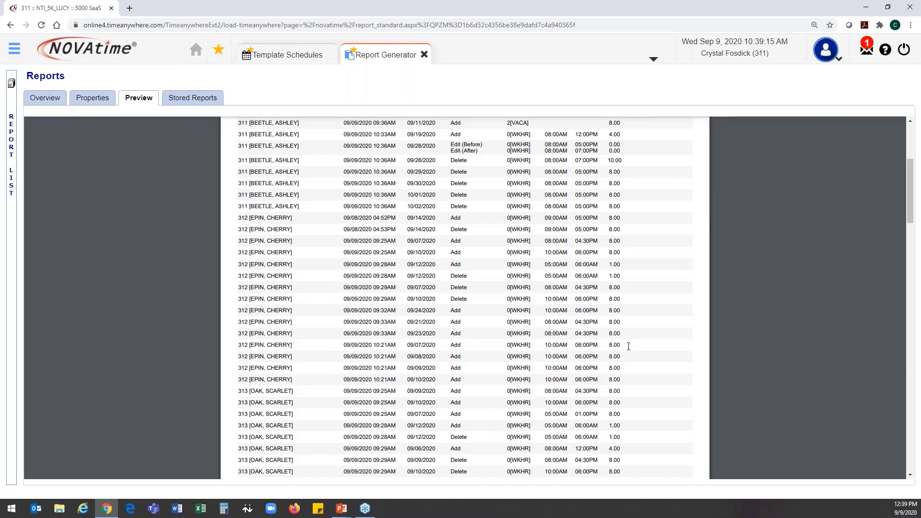
# - Read through the remaining logged changes in the Schedule Audit Trail (II) preview and return to the user heading on the first page
pyautogui.scroll(-2, 629, 346)
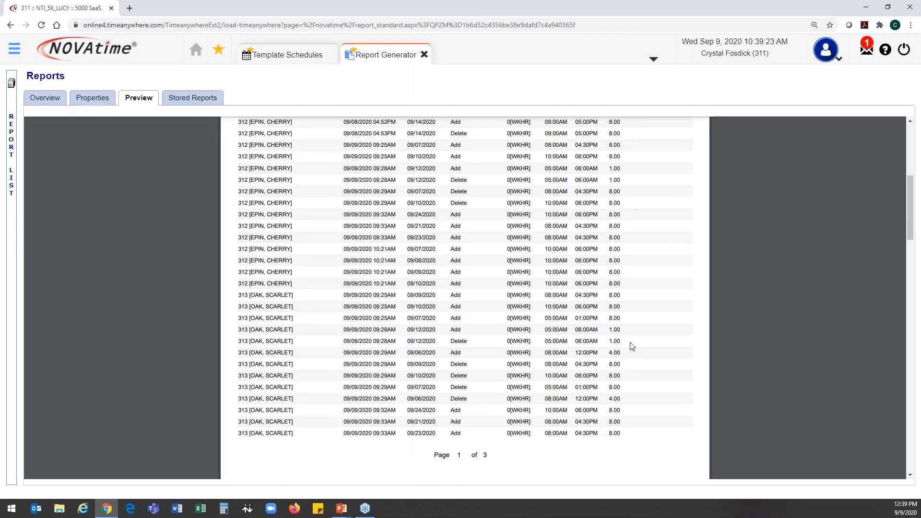
pyautogui.scroll(-5, 632, 346)
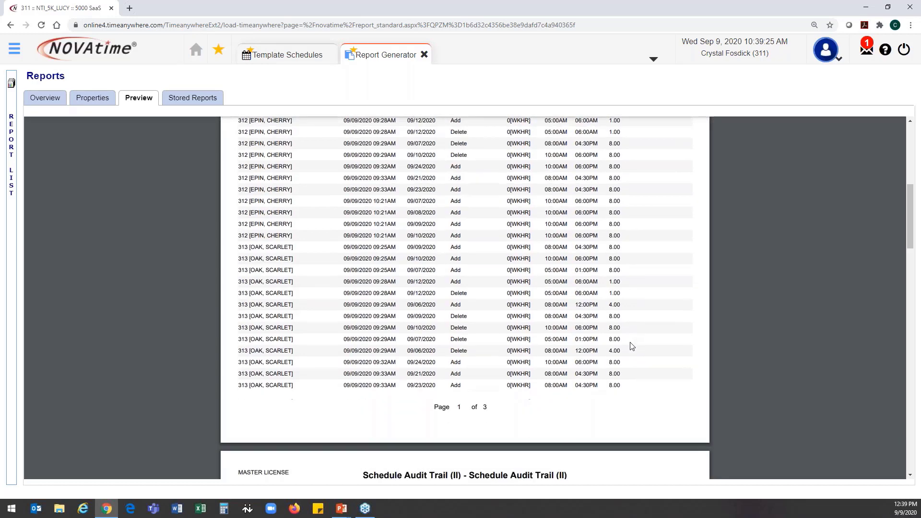
pyautogui.scroll(-3, 631, 346)
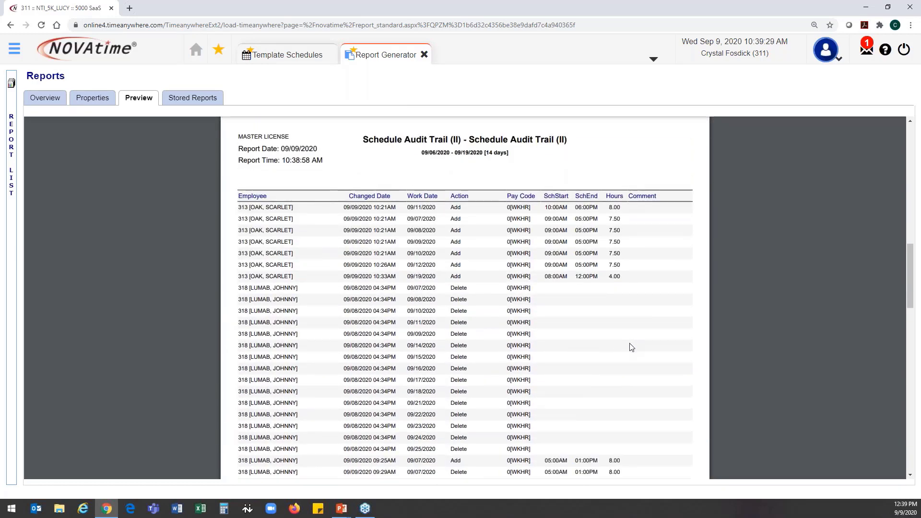
pyautogui.scroll(-1, 632, 347)
pyautogui.scroll(10, 632, 347)
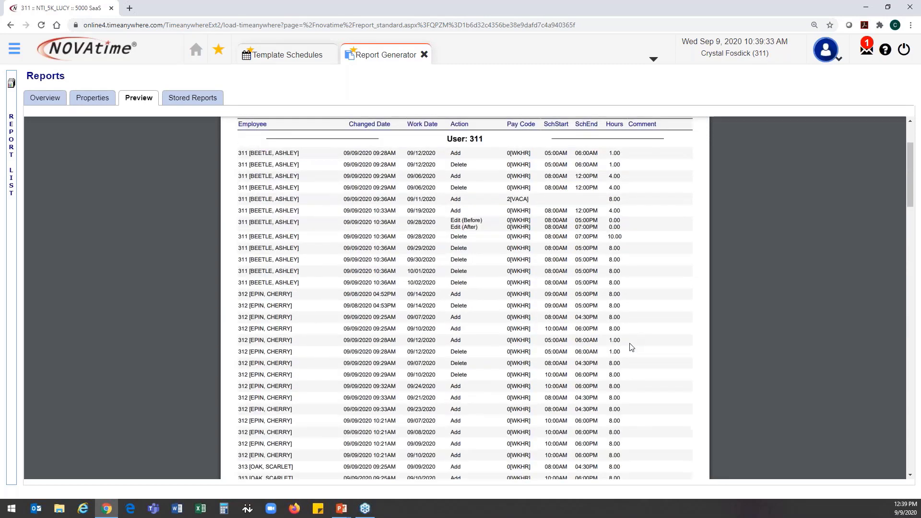
pyautogui.scroll(3, 632, 347)
pyautogui.moveTo(484, 258); pyautogui.dragTo(441, 258)
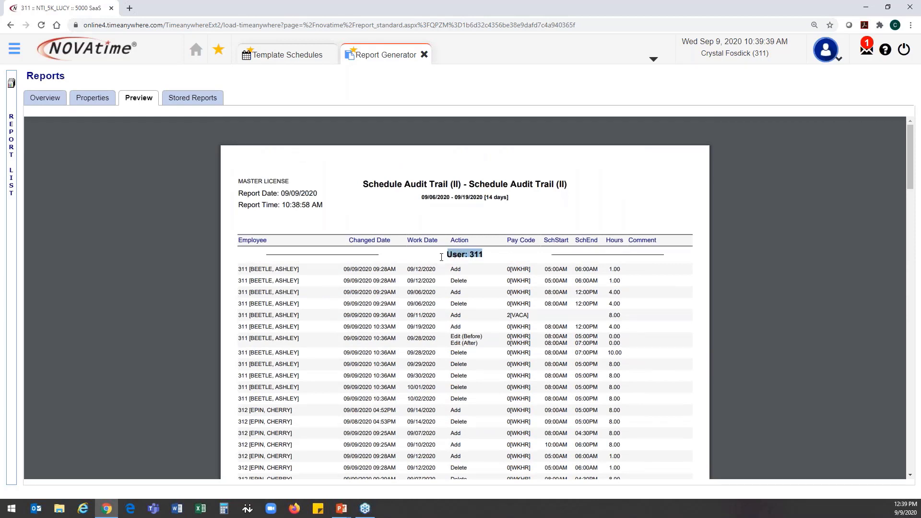
pyautogui.click(441, 258)
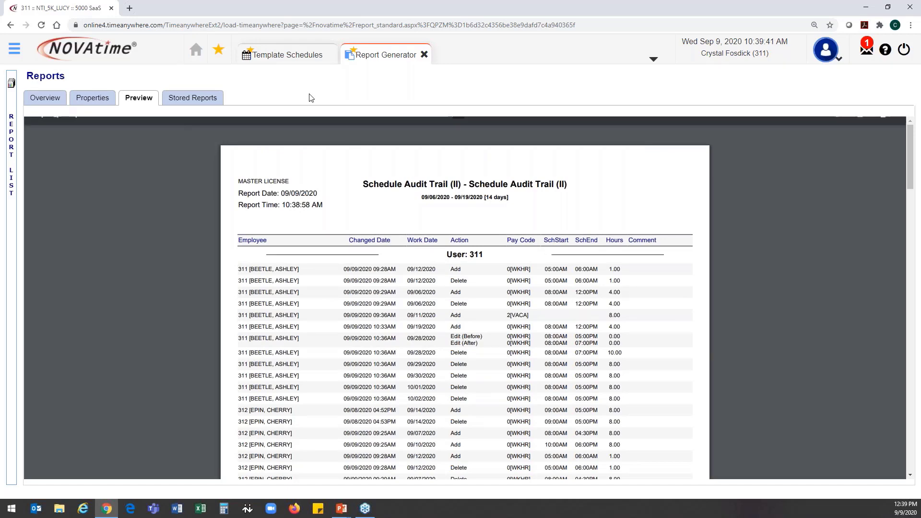
# - Return to the template schedules and review the scheduler preferences, including the default view and additional options, without changing them
pyautogui.click(288, 54)
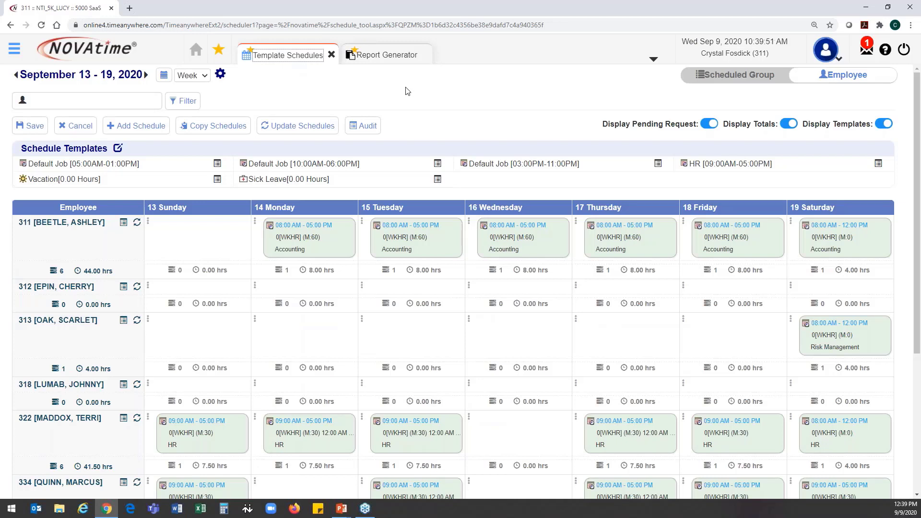
pyautogui.click(221, 77)
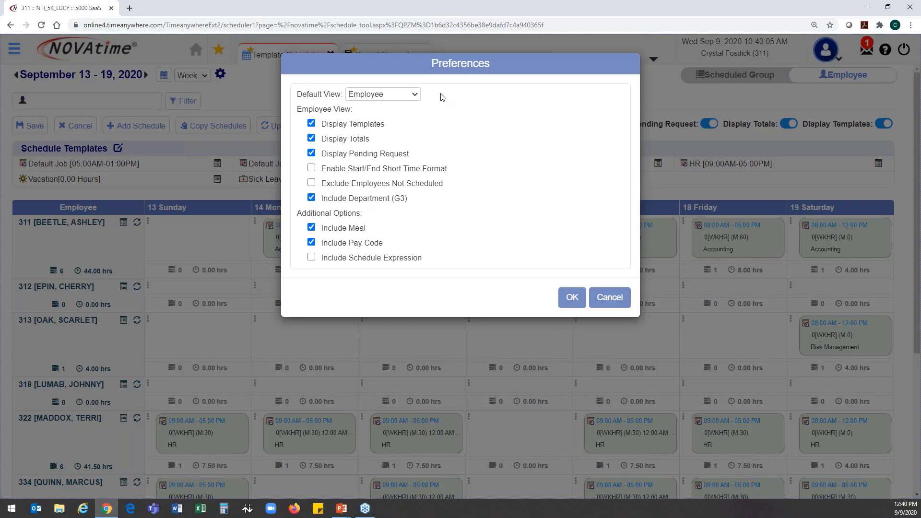
pyautogui.click(605, 298)
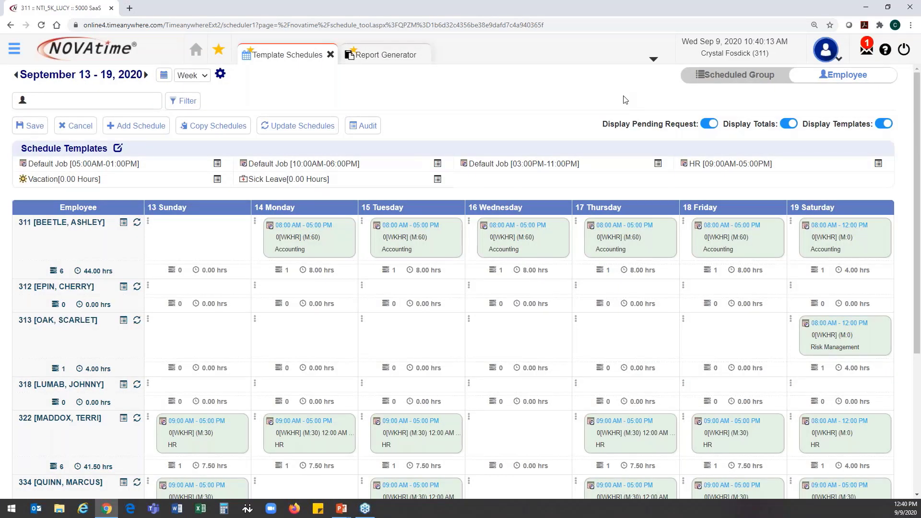
# - Review the pending request, totals and templates display options, and switch to the Scheduled Group view and back to the Employee view
pyautogui.moveTo(604, 129); pyautogui.dragTo(696, 124)
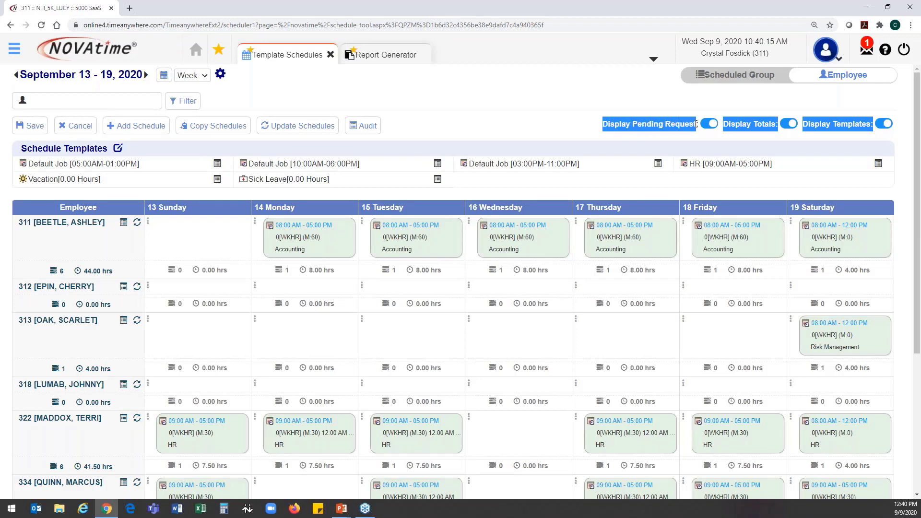
pyautogui.click(695, 138)
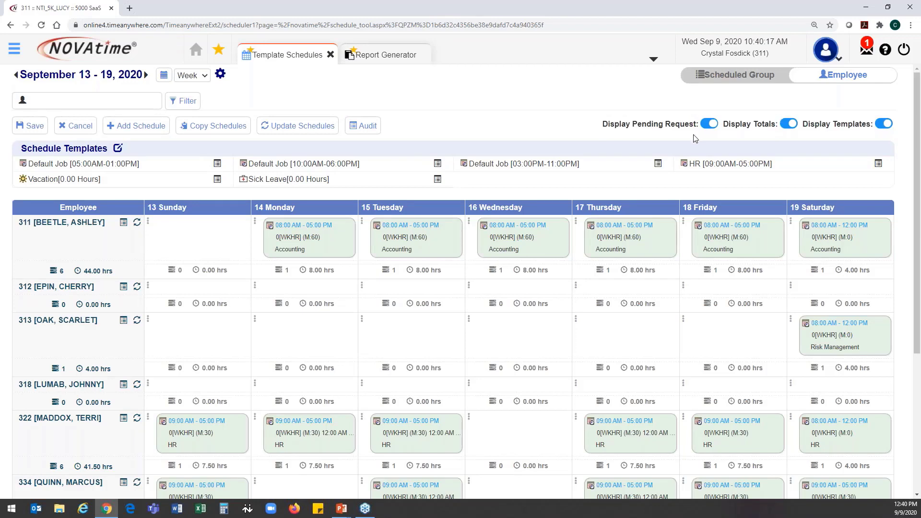
pyautogui.click(753, 85)
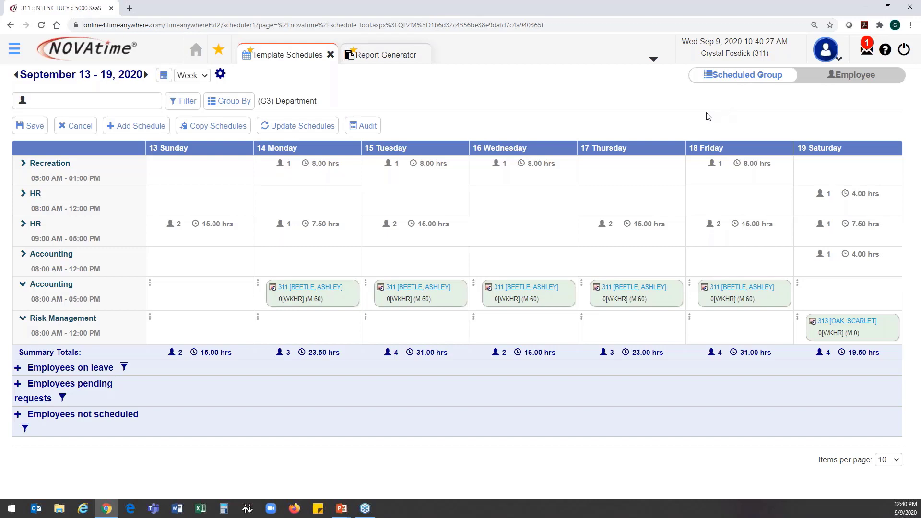
pyautogui.click(832, 84)
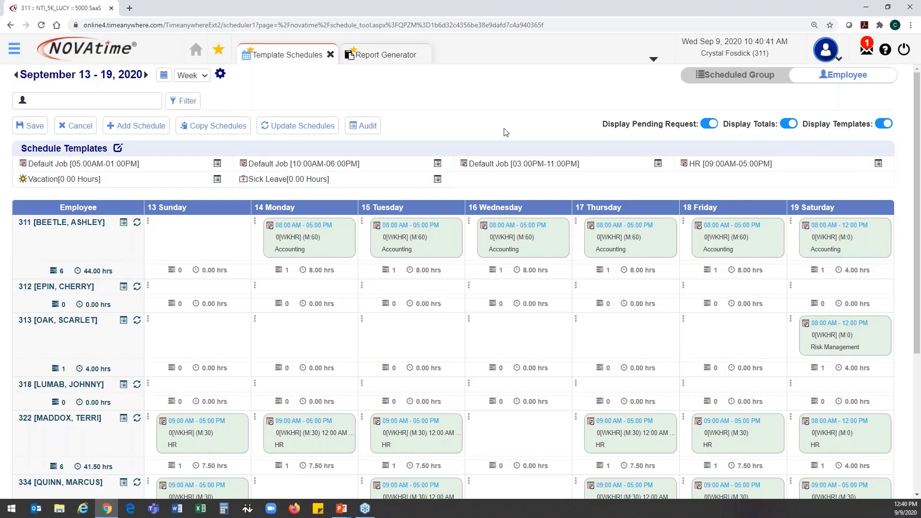
# - Open the schedule templates for editing and review the settings of the Default Job [05:00AM-01:00PM] template without changing them
pyautogui.click(118, 149)
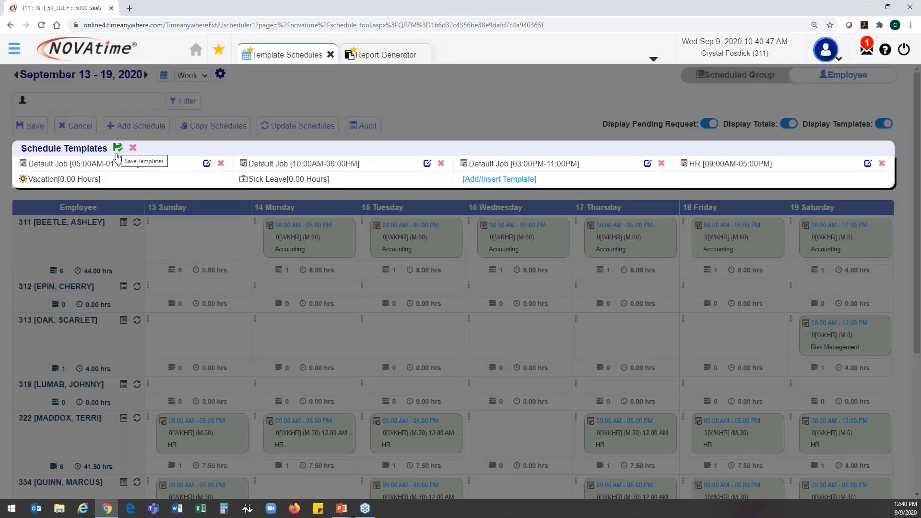
pyautogui.click(207, 165)
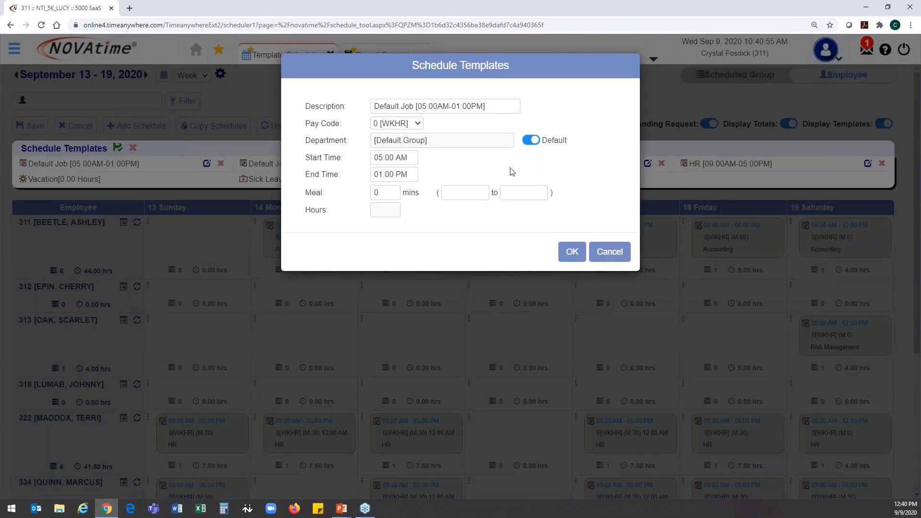
pyautogui.click(609, 254)
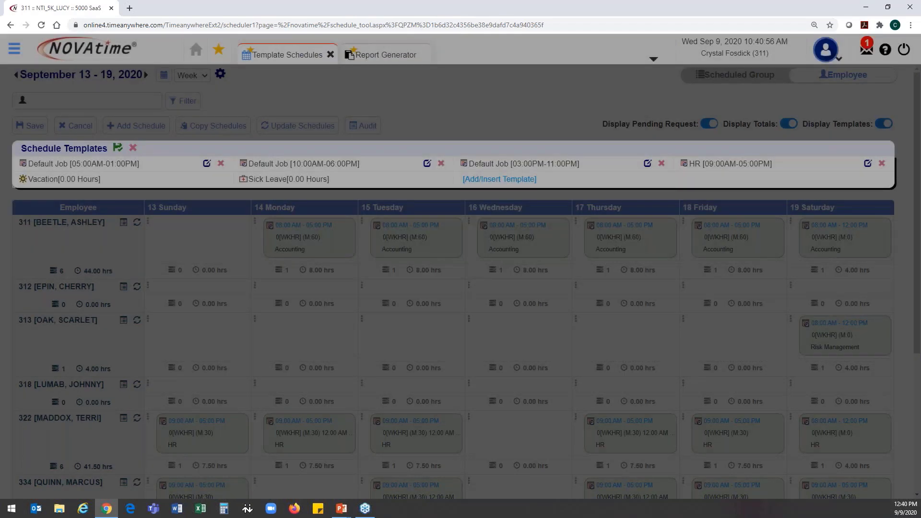
# - Examine the form for a new schedule template, including pay codes, the default department and meal fields, cancel it and leave template editing
pyautogui.click(500, 180)
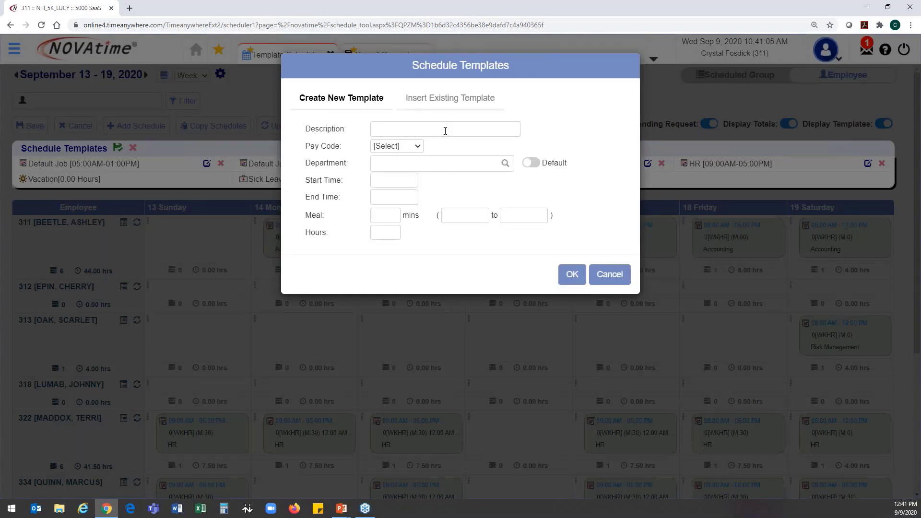
pyautogui.click(401, 148)
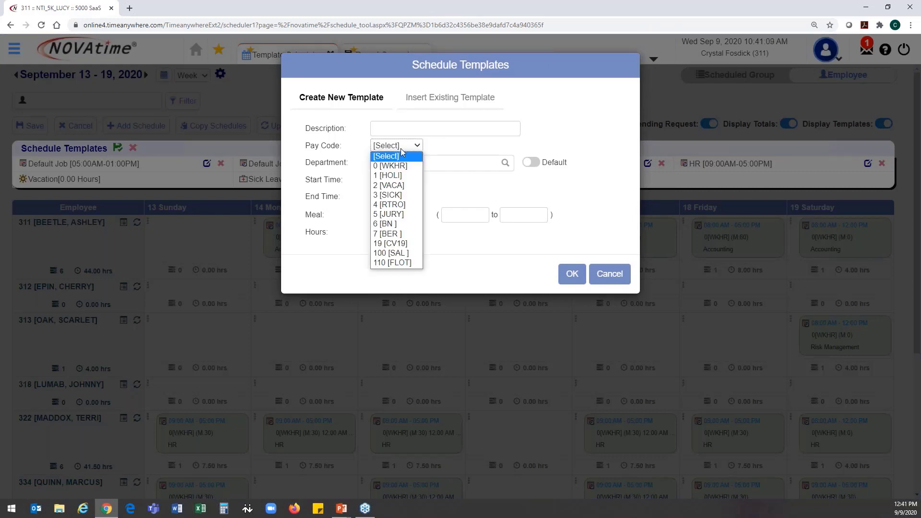
pyautogui.click(402, 152)
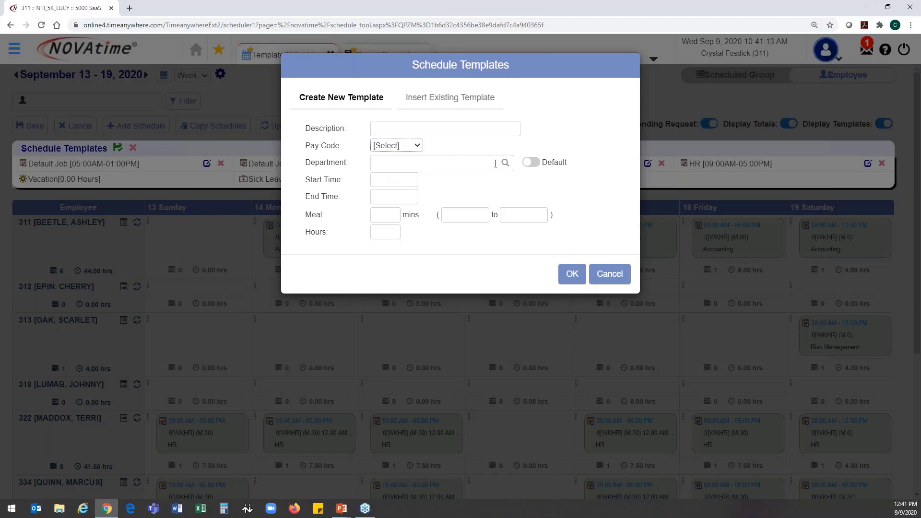
pyautogui.click(533, 164)
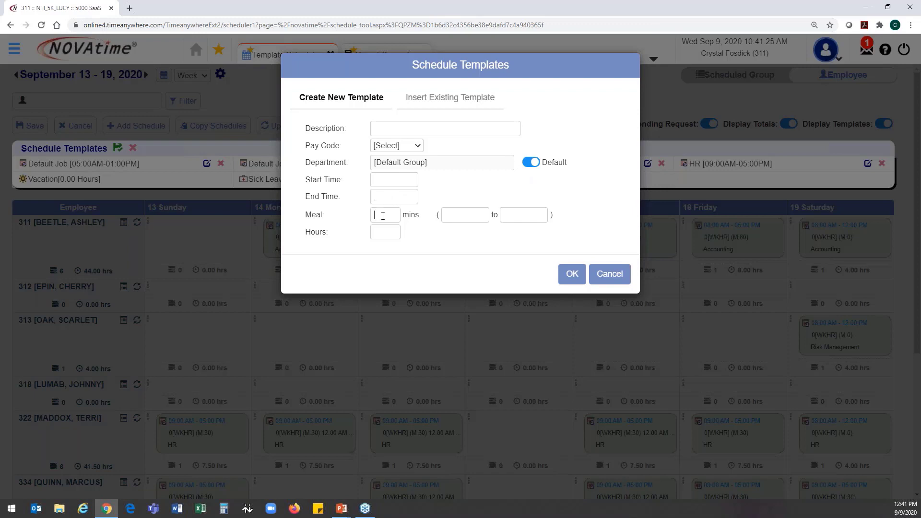
pyautogui.click(518, 216)
pyautogui.click(603, 274)
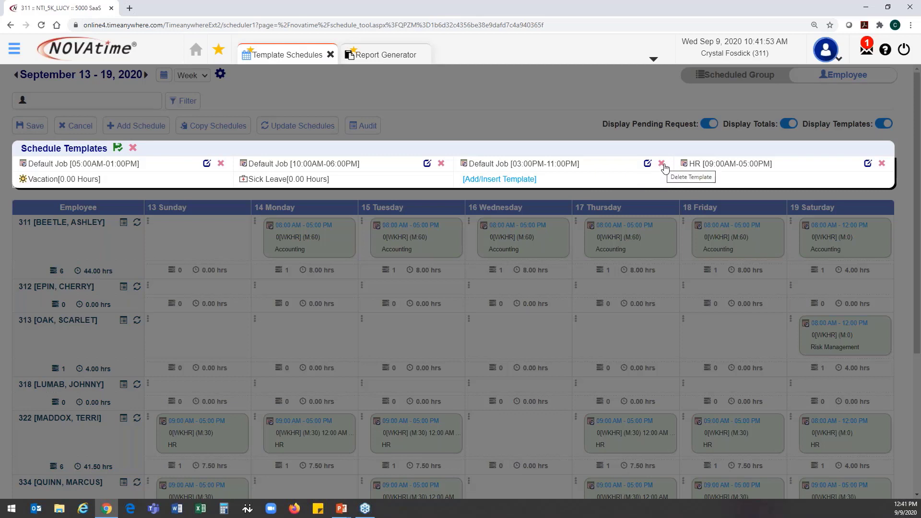
pyautogui.click(118, 149)
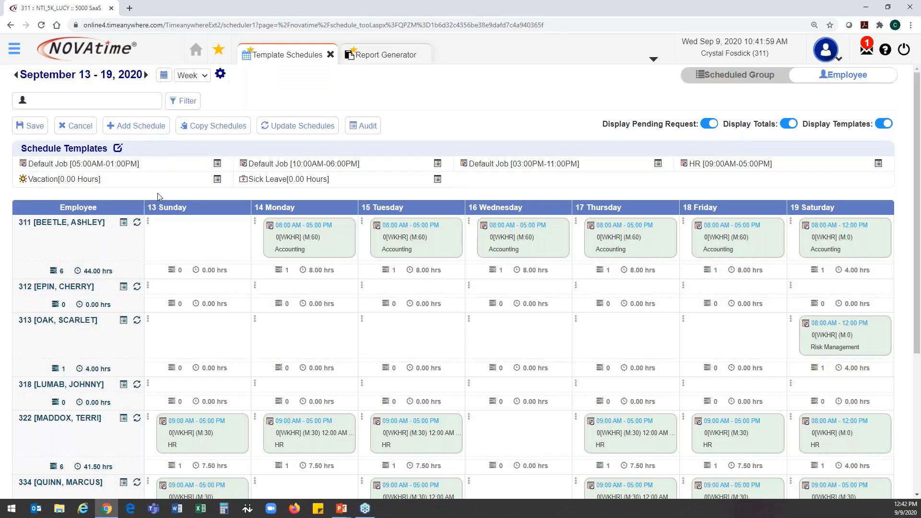
# - Apply the Default Job [10:00AM-06:00PM] template to the third employee on September 14-16 and to the second employee on September 17 and 18
pyautogui.click(355, 164)
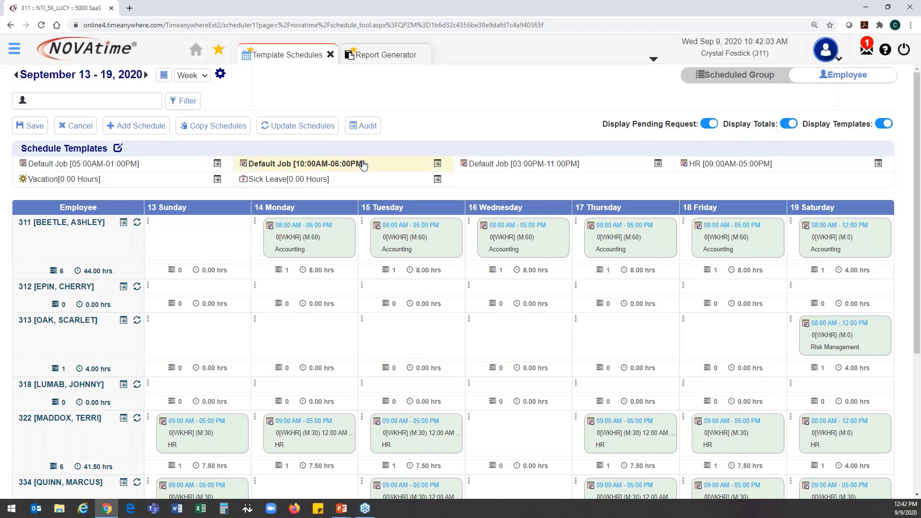
pyautogui.click(323, 326)
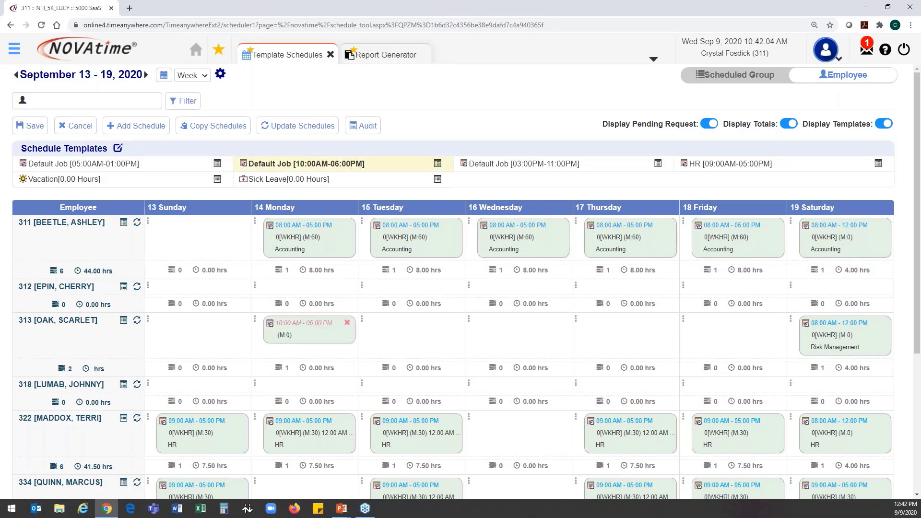
pyautogui.click(416, 336)
pyautogui.click(541, 339)
pyautogui.click(604, 290)
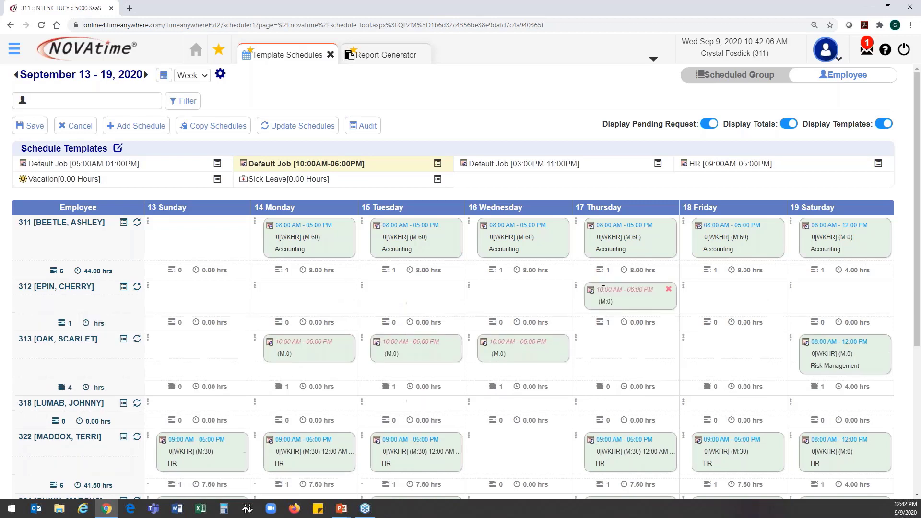
pyautogui.click(766, 296)
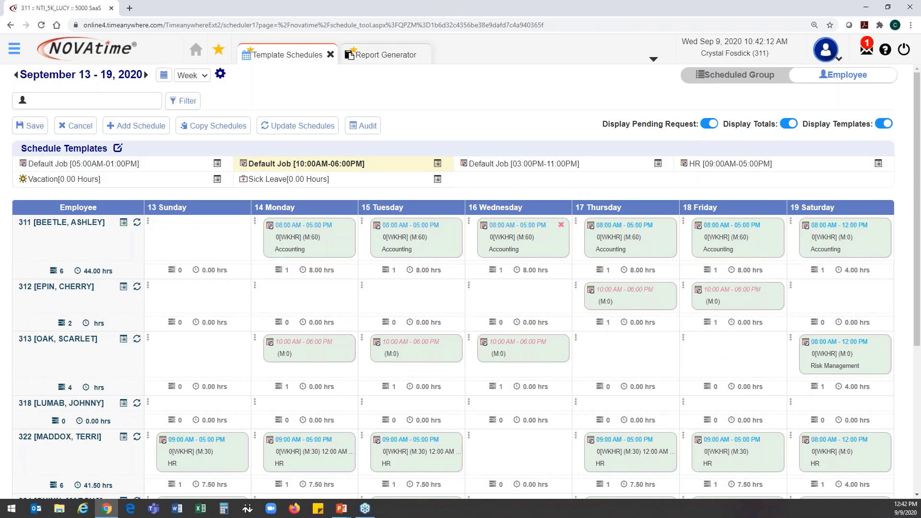
# - Apply the Default Job [03:00PM-11:00PM] template to the third employee on September 17 and 18, and save the schedules
pyautogui.click(533, 169)
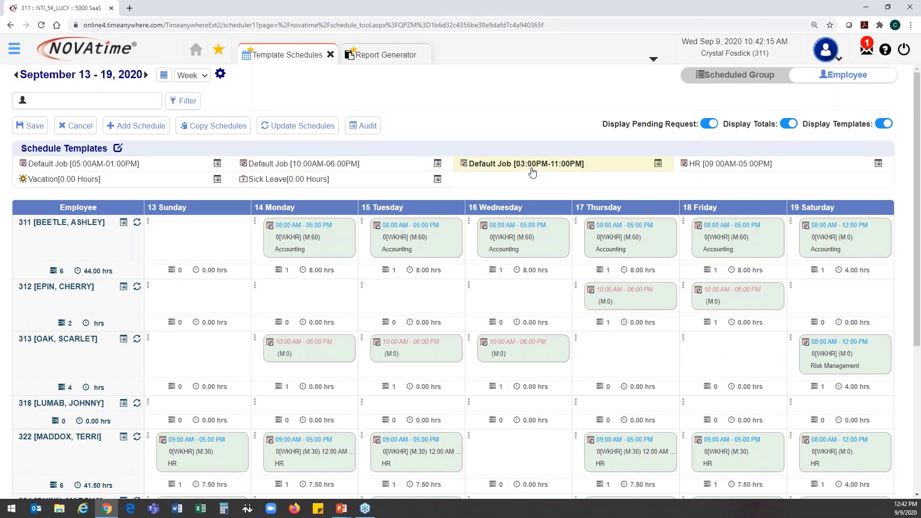
pyautogui.click(631, 356)
pyautogui.click(739, 360)
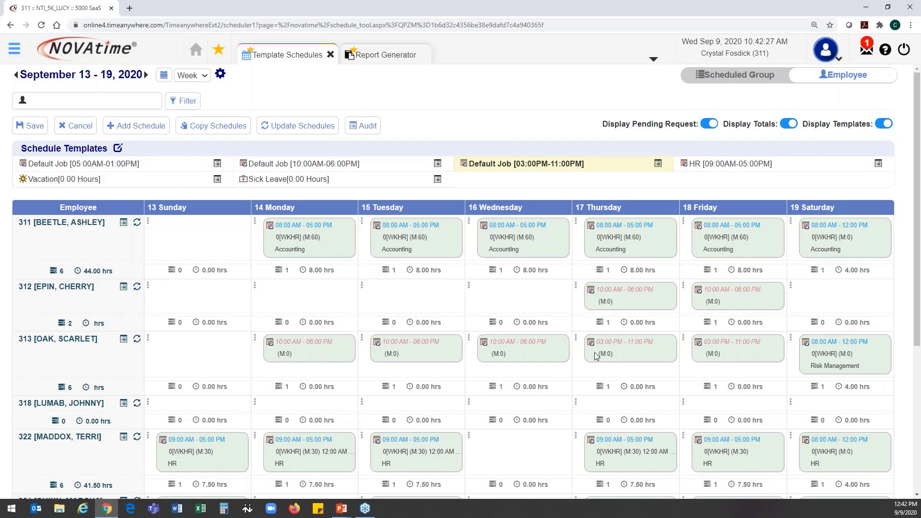
pyautogui.click(41, 133)
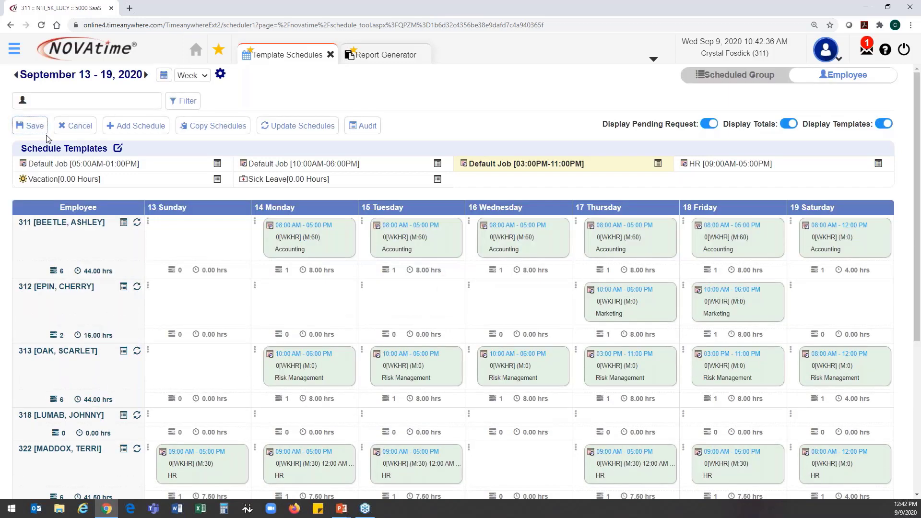
# - Add a schedule for the second employee on Monday, September 14 using the 0 [WKHR] Default Job [03:00PM-11:00PM] template
pyautogui.click(255, 288)
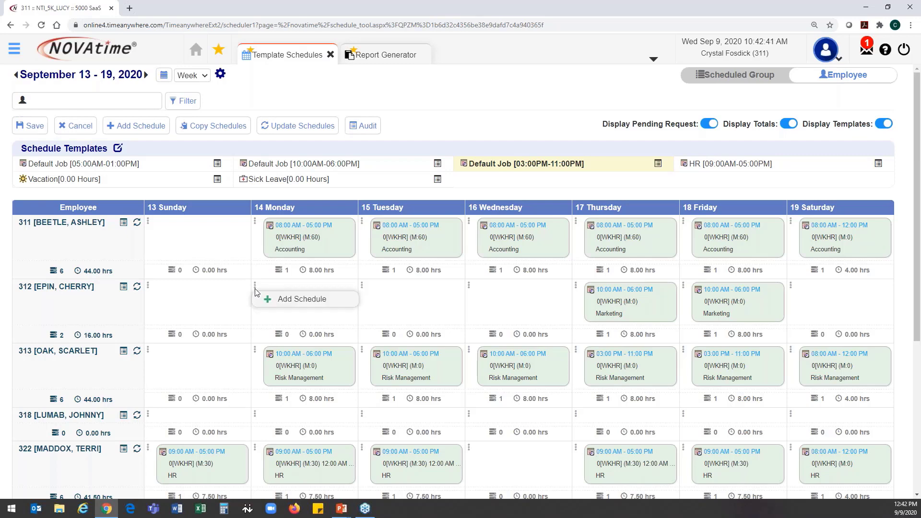
pyautogui.click(277, 301)
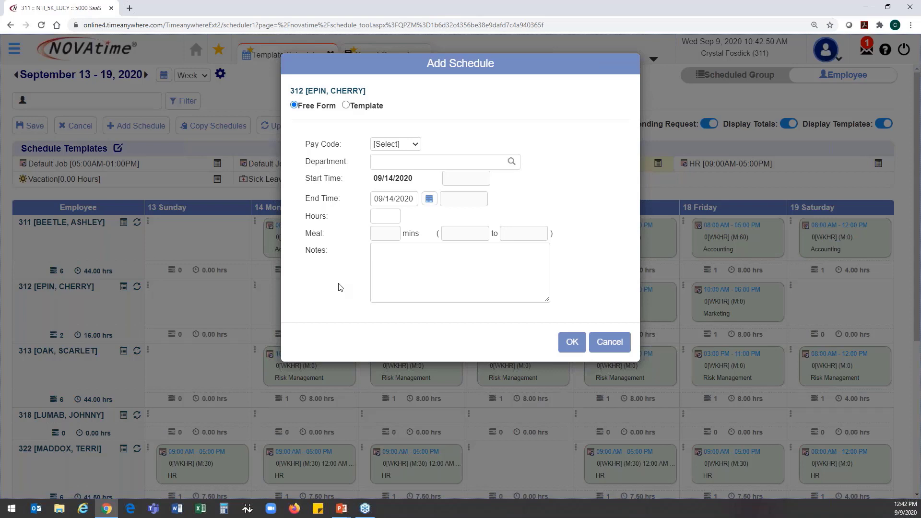
pyautogui.click(345, 106)
pyautogui.click(349, 123)
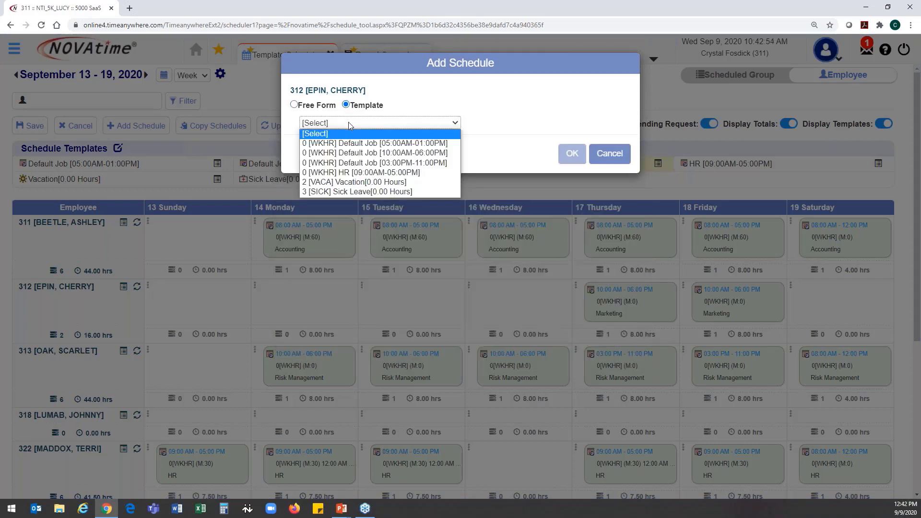
pyautogui.click(350, 164)
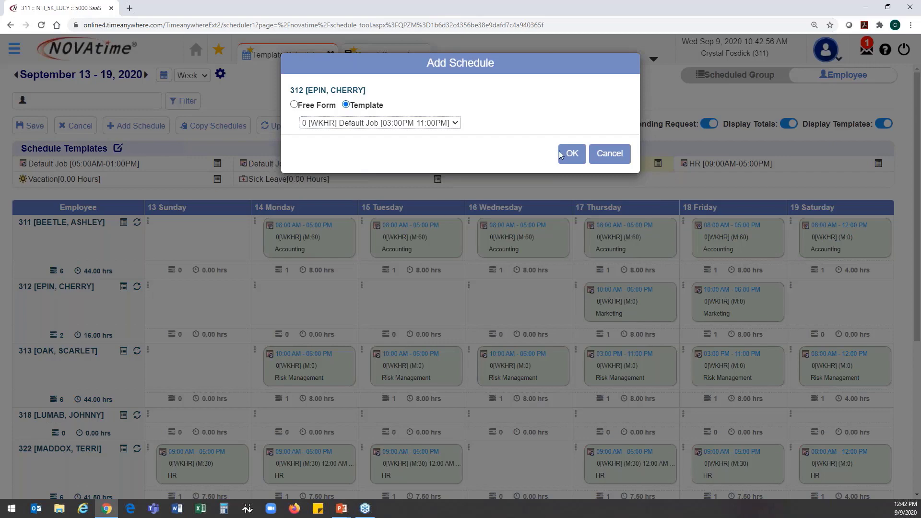
pyautogui.click(571, 155)
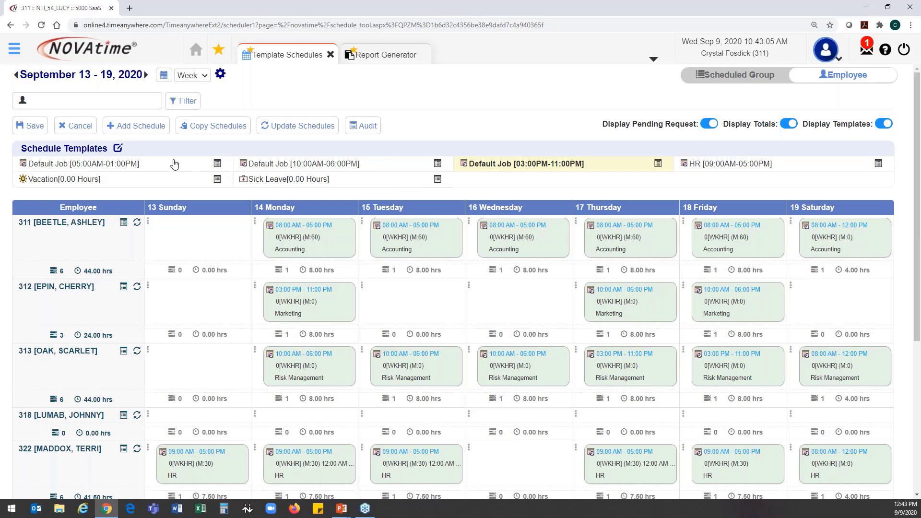
# - Add schedules for the first and second employees on 09/13/2020 using the 0 [WKHR] Default Job [08:00AM-04:30PM] template
pyautogui.click(141, 126)
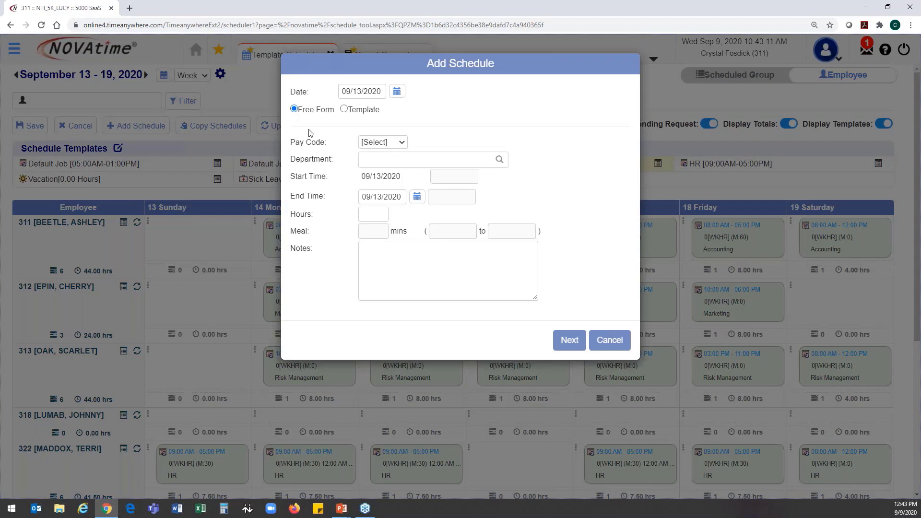
pyautogui.click(345, 109)
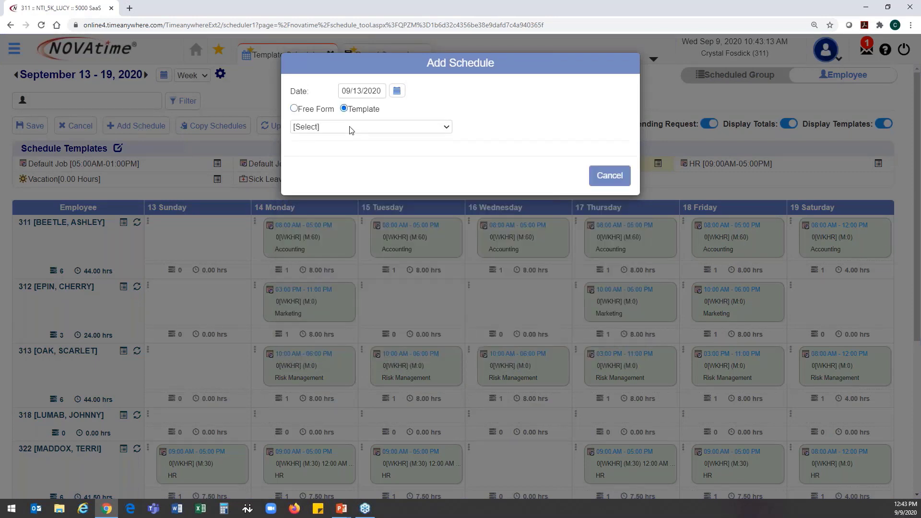
pyautogui.click(349, 126)
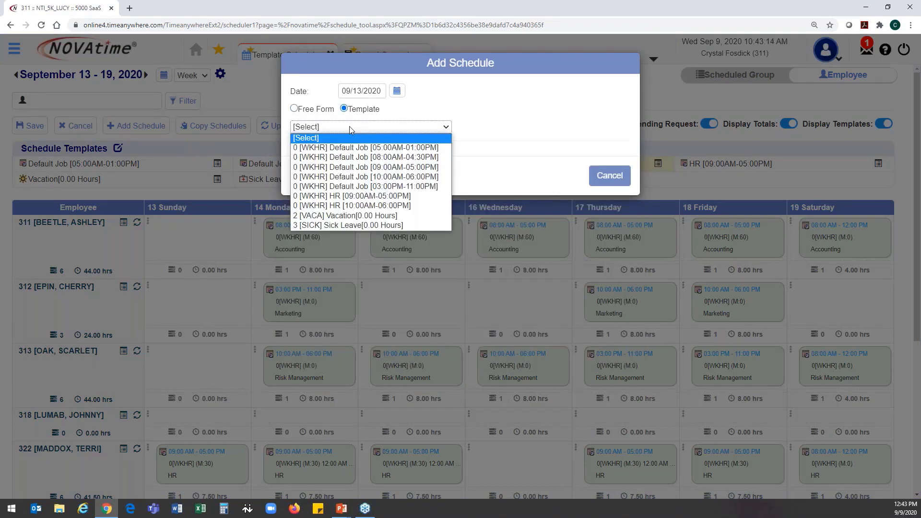
pyautogui.click(352, 158)
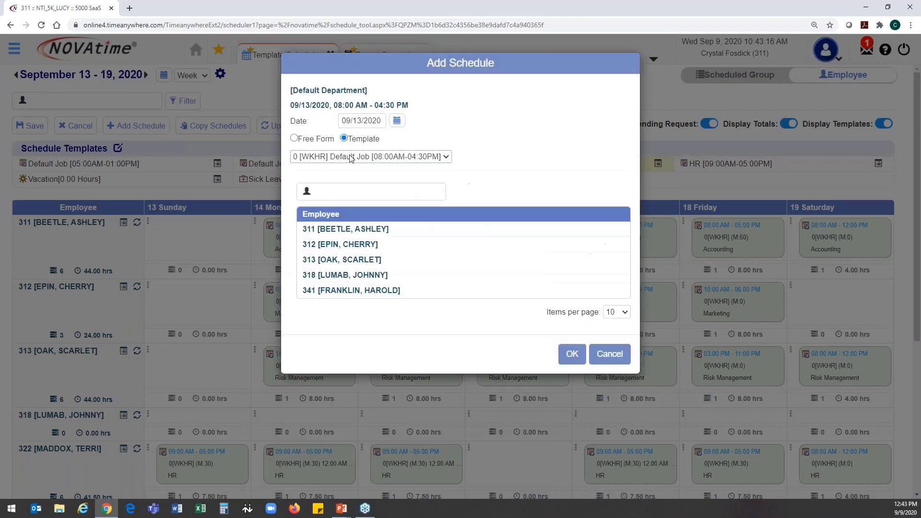
pyautogui.click(355, 235)
pyautogui.click(359, 245)
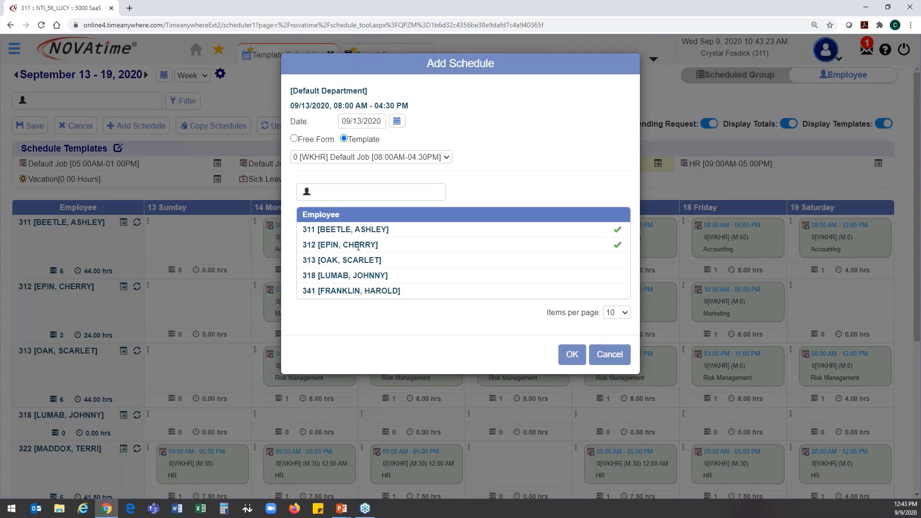
pyautogui.click(571, 354)
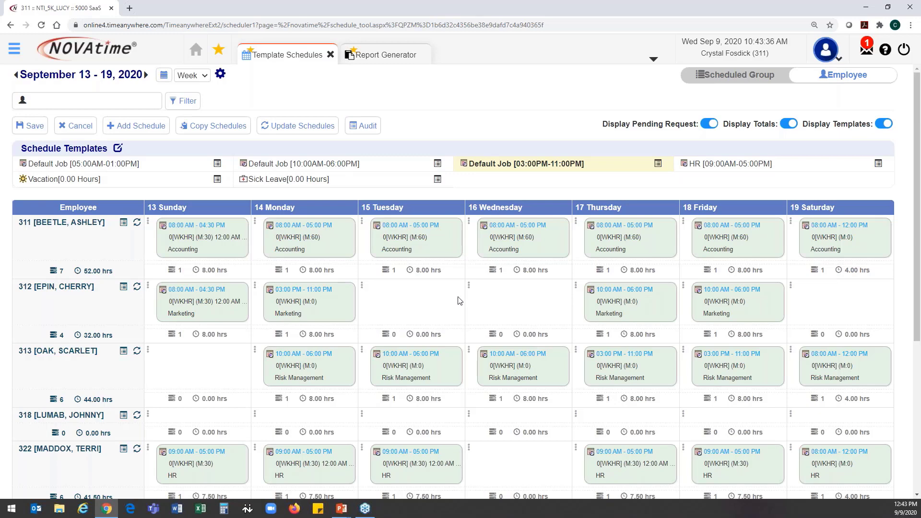
# - In the Scheduled Group view, copy only the first listed employee's Tuesday HR 09:00 AM - 05:00 PM schedule to Wednesday, September 16, and save
pyautogui.click(745, 82)
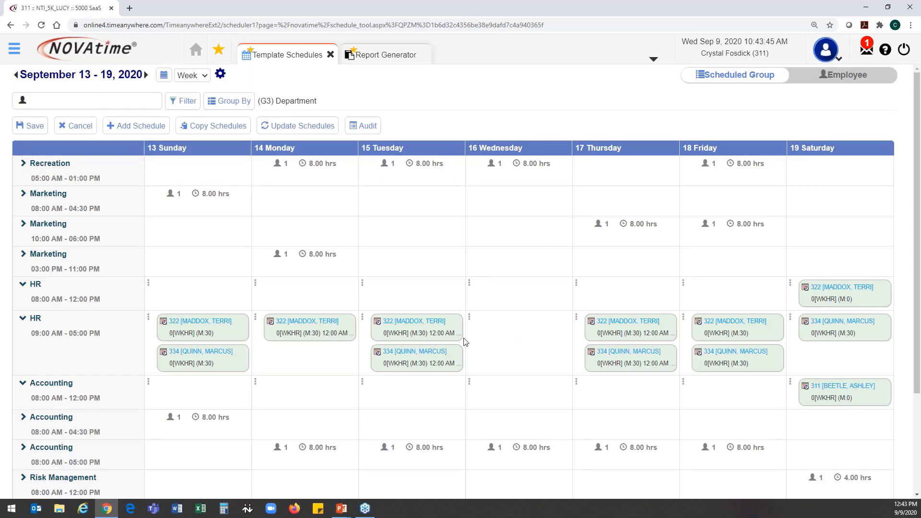
pyautogui.click(363, 320)
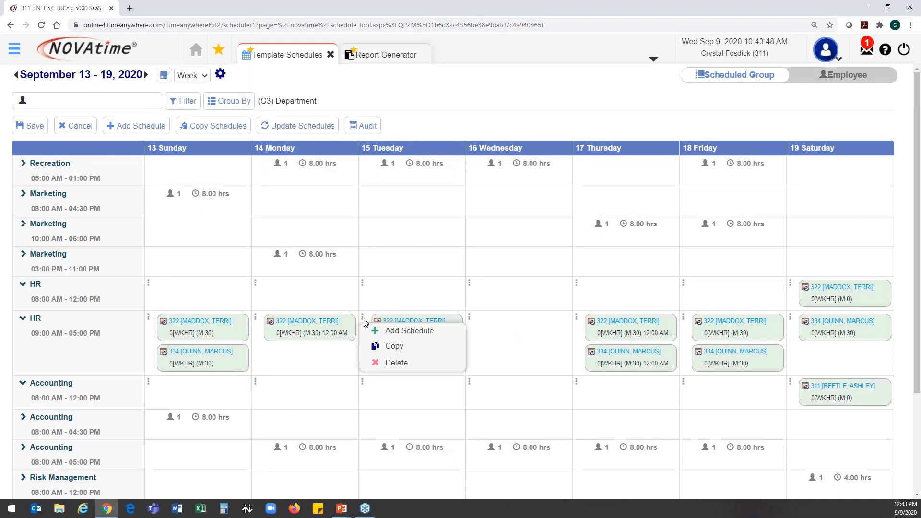
pyautogui.click(376, 351)
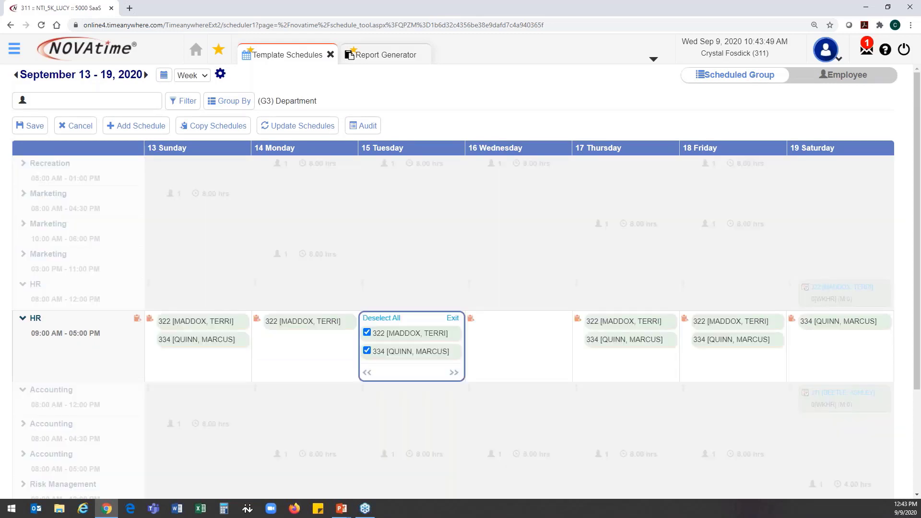
pyautogui.click(367, 351)
pyautogui.click(471, 321)
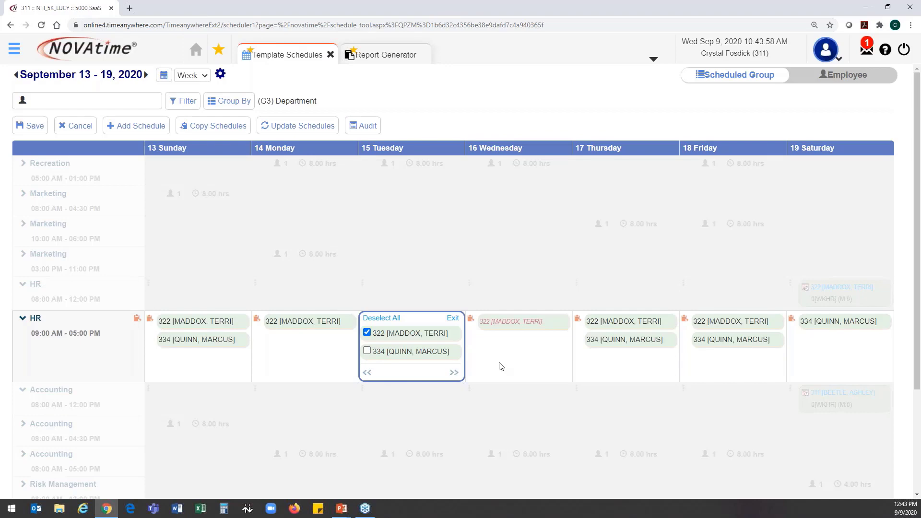
pyautogui.click(33, 127)
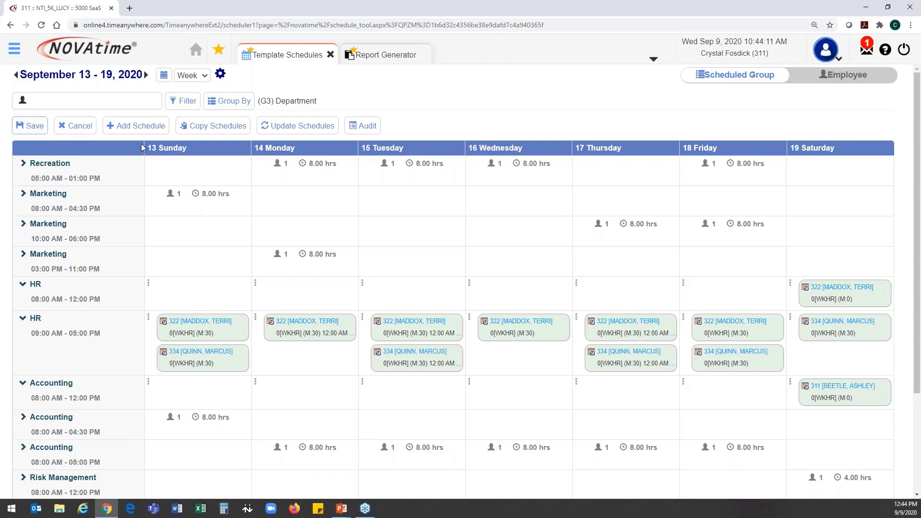
# - Set up a Multi Employees schedule copy with a copy-to start date of 09/13/2020 and 1 cycle, and cancel it
pyautogui.click(209, 128)
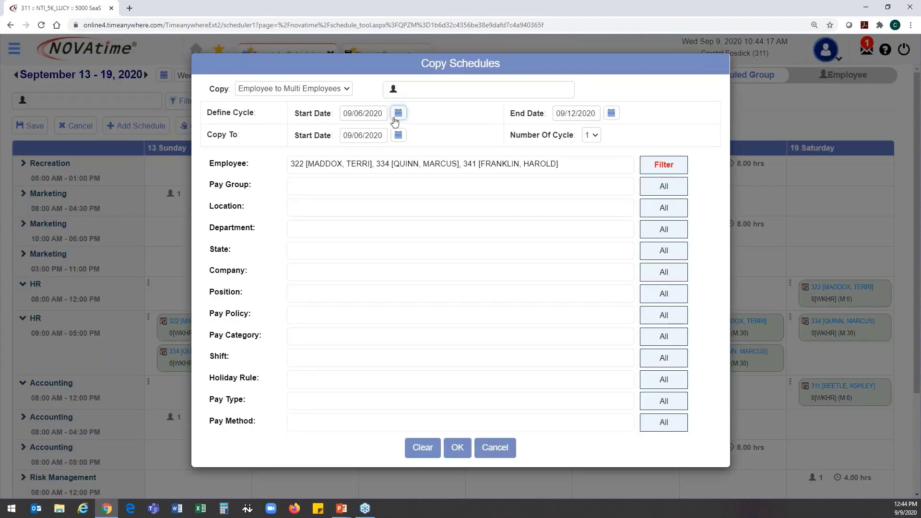
pyautogui.click(348, 89)
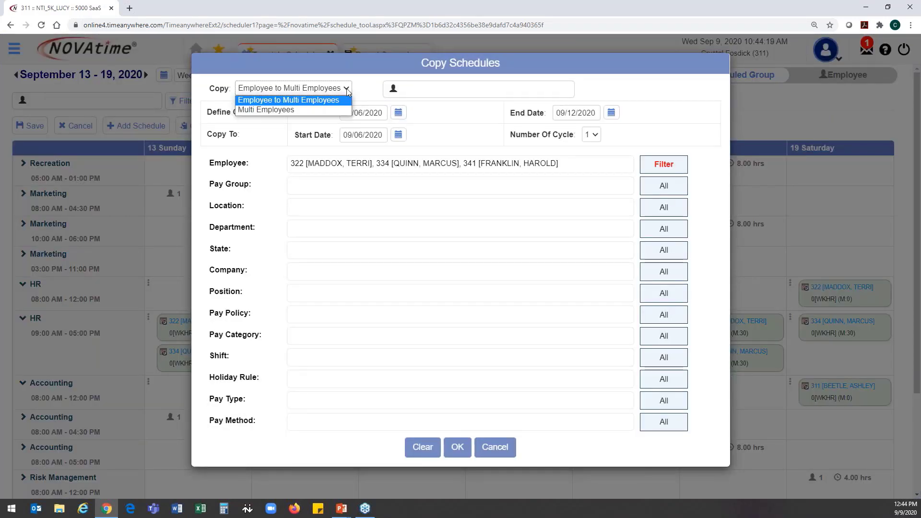
pyautogui.click(331, 110)
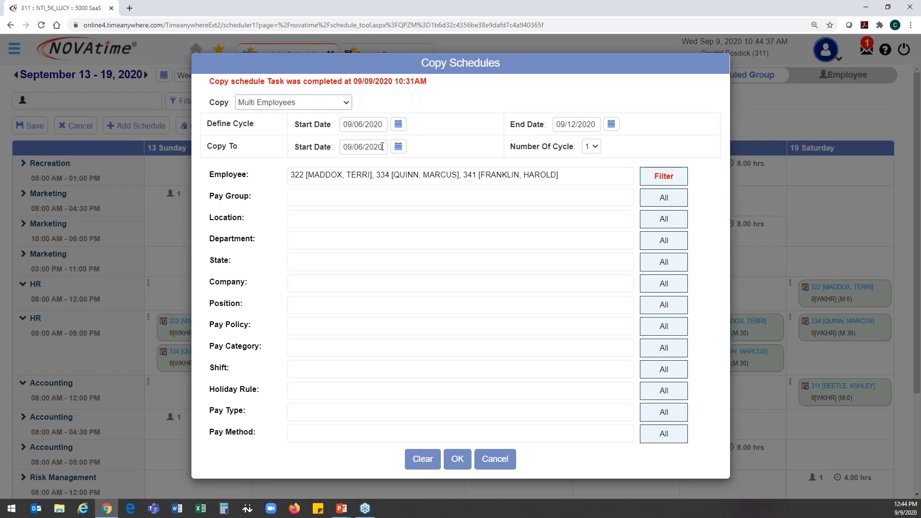
pyautogui.click(398, 147)
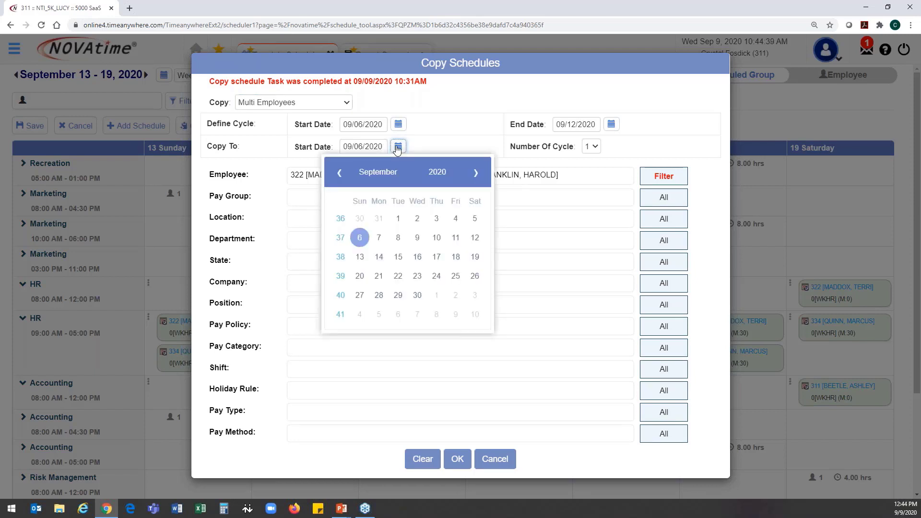
pyautogui.click(360, 257)
pyautogui.moveTo(516, 124); pyautogui.dragTo(541, 125)
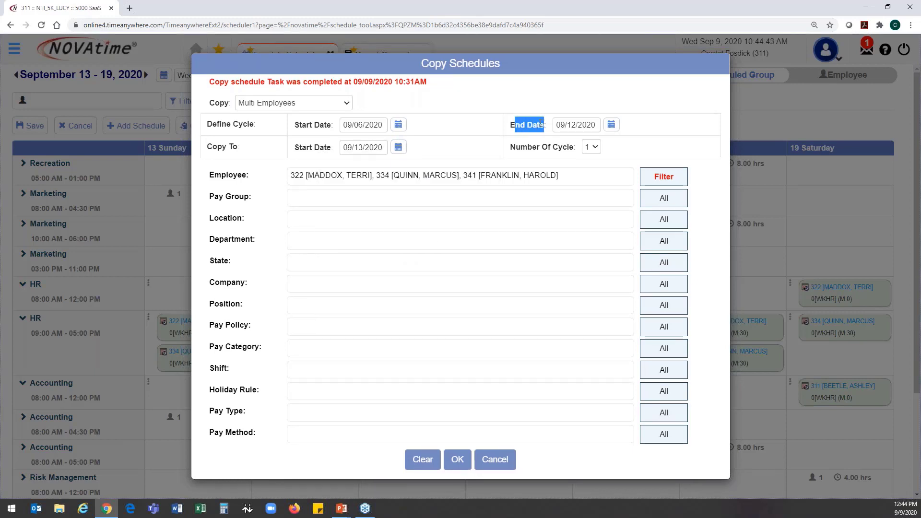
pyautogui.click(645, 128)
pyautogui.click(594, 149)
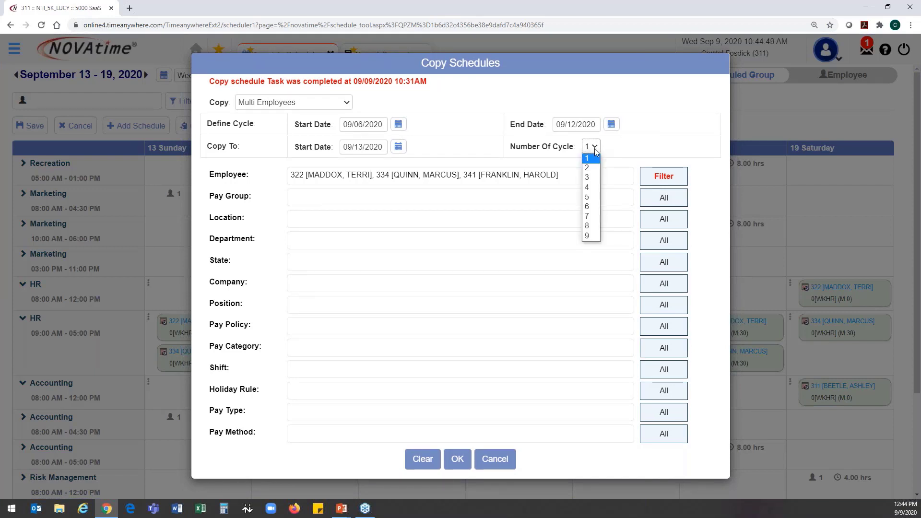
pyautogui.click(595, 152)
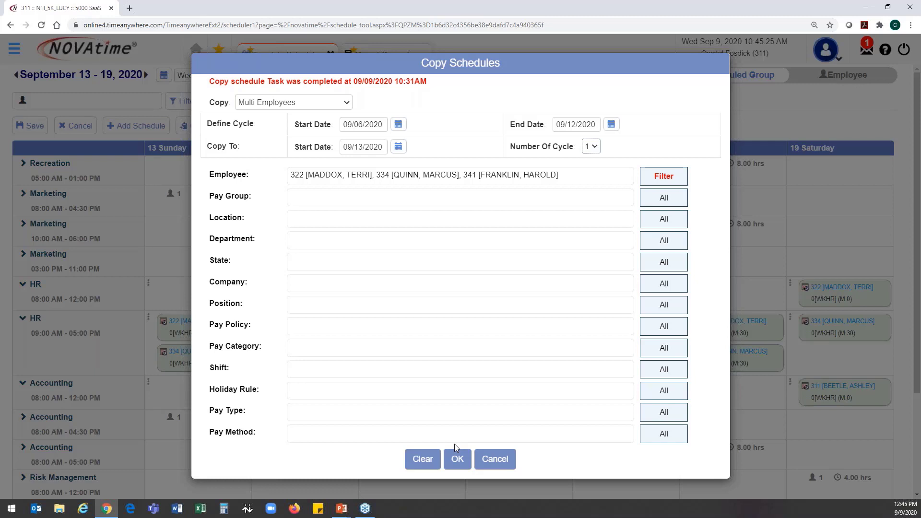
pyautogui.click(499, 463)
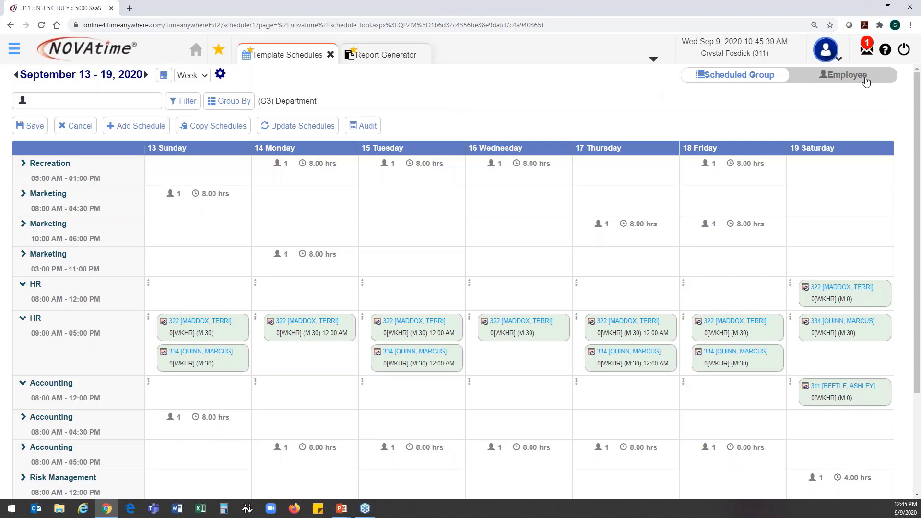
# - Return to the Employee view, examine the first employee's schedule audit trail and close it
pyautogui.click(861, 81)
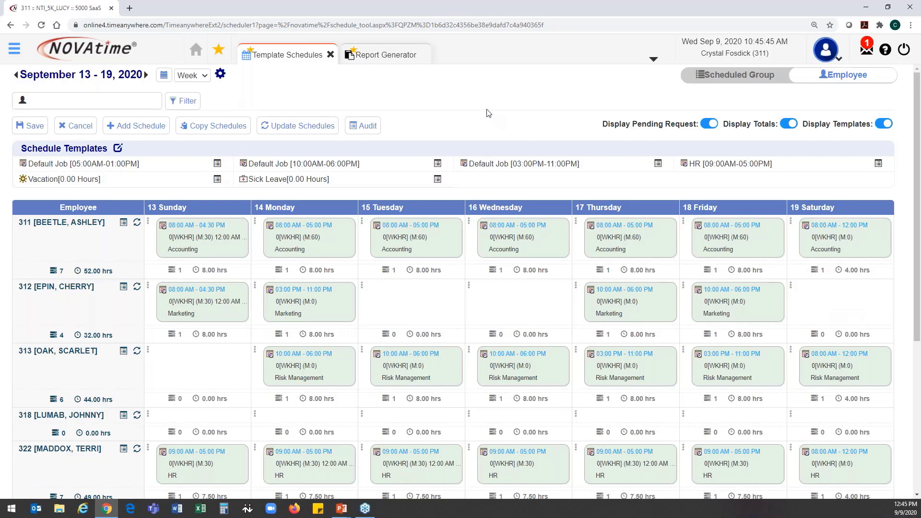
pyautogui.click(124, 229)
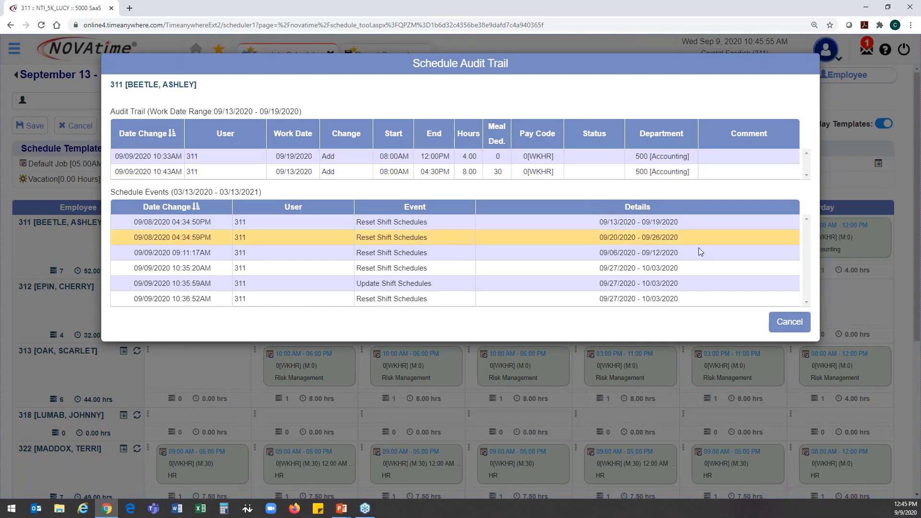
pyautogui.click(797, 329)
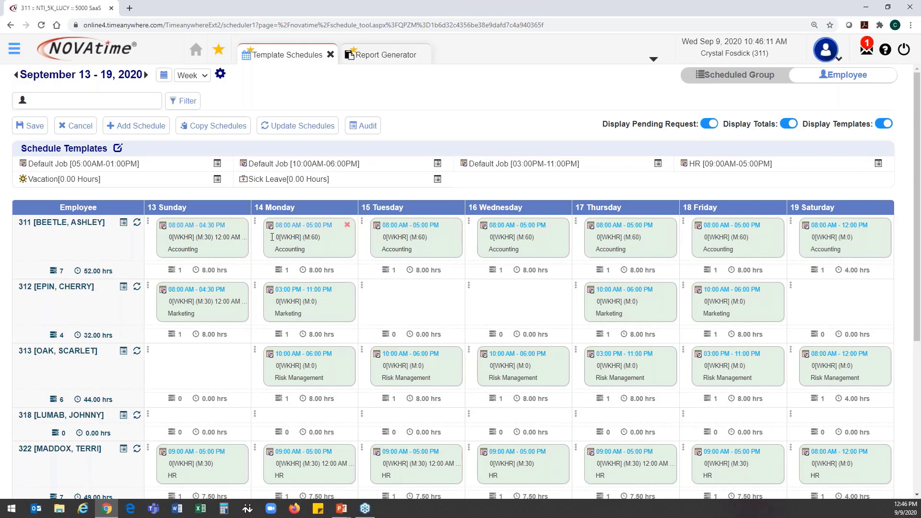
# - Delete the first employee's schedules on Sunday, September 13 and Monday, September 14, and save the changes
pyautogui.click(240, 225)
pyautogui.click(347, 225)
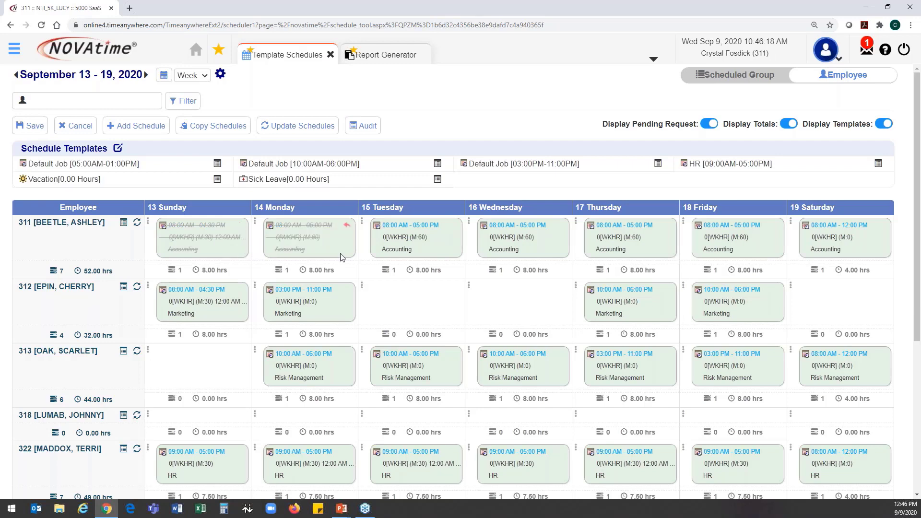
pyautogui.click(34, 132)
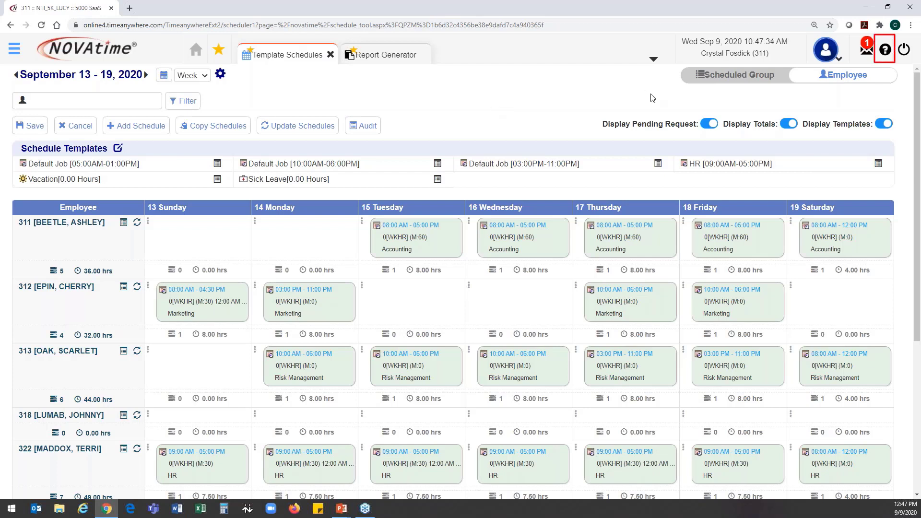
# - Open the online help and examine the Administrator User Guide videos, the NOVAtips documents and the NOVAtime University webinars
pyautogui.click(886, 51)
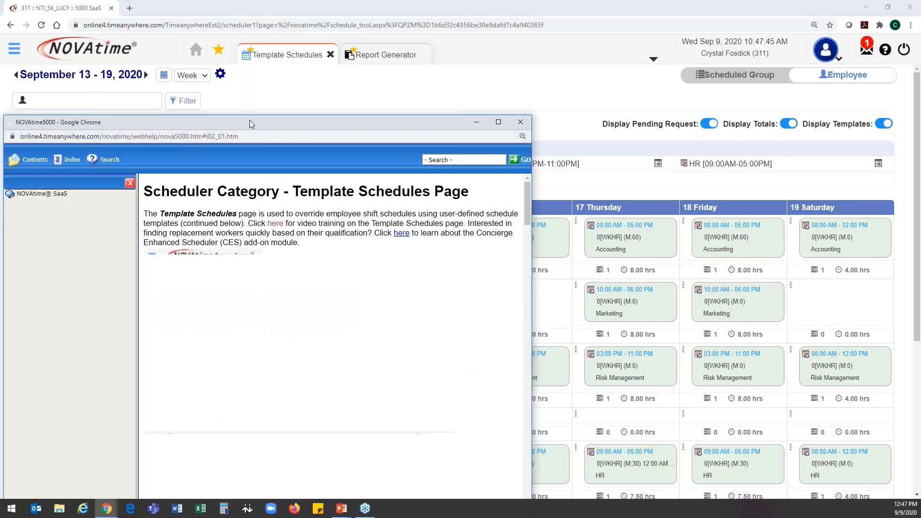
pyautogui.moveTo(249, 120); pyautogui.dragTo(429, 37)
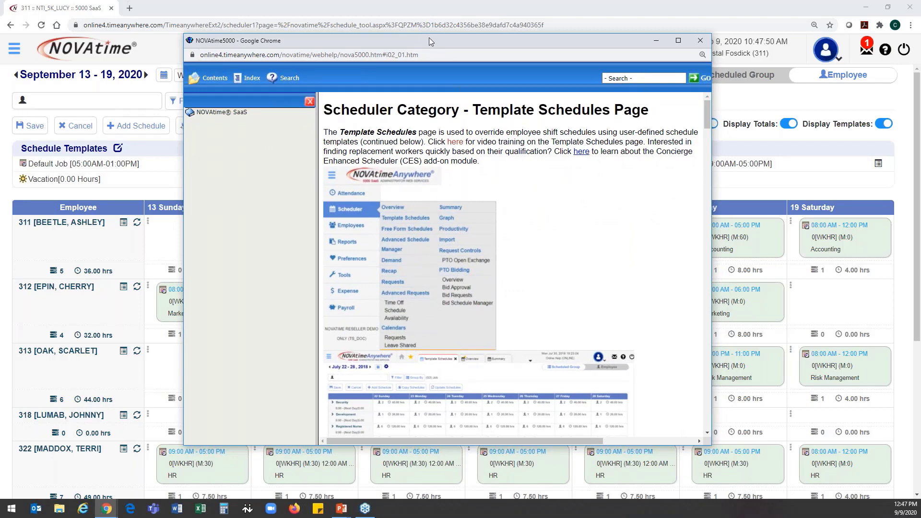
pyautogui.click(220, 112)
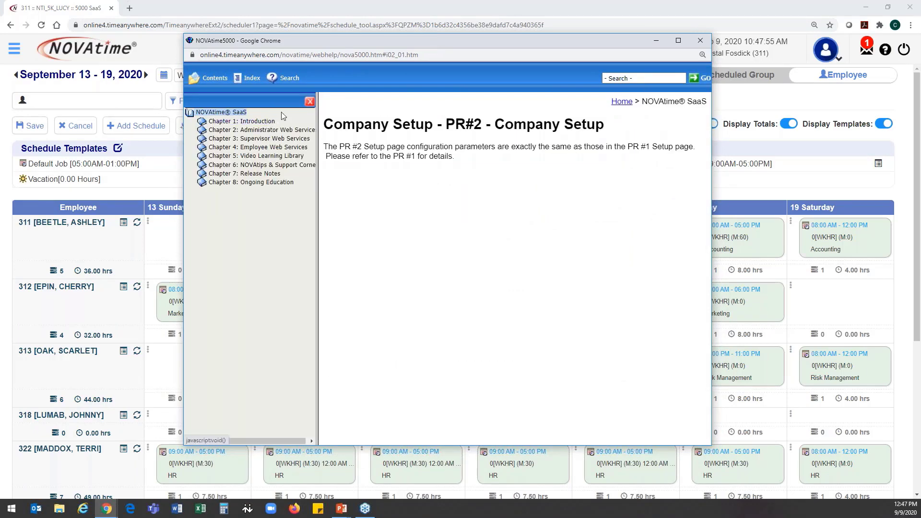
pyautogui.click(292, 157)
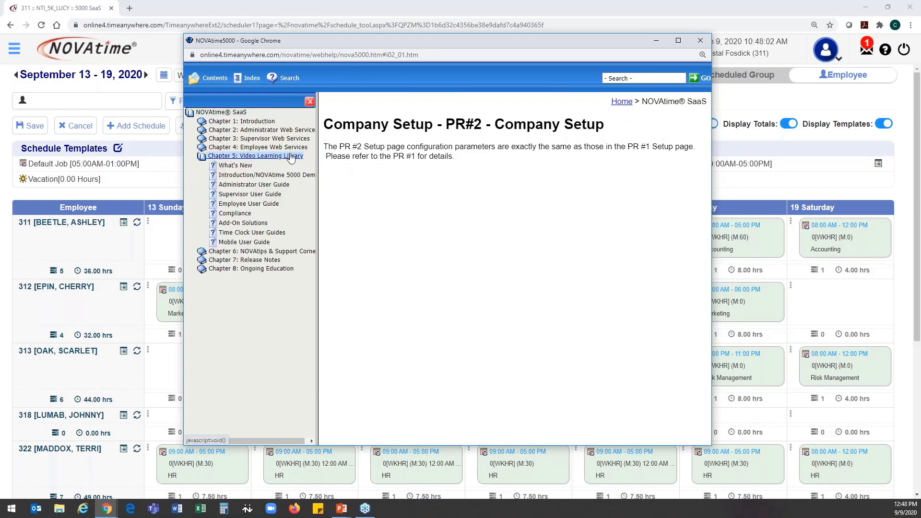
pyautogui.click(244, 185)
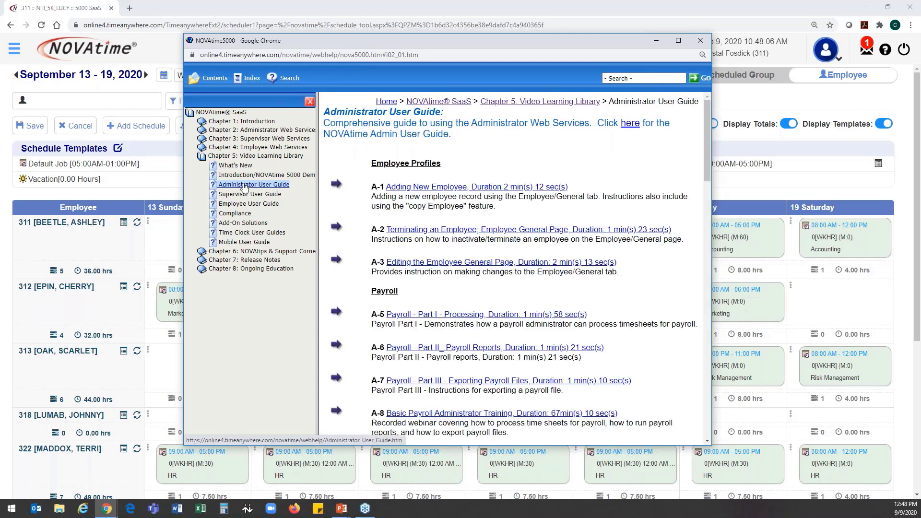
pyautogui.click(284, 252)
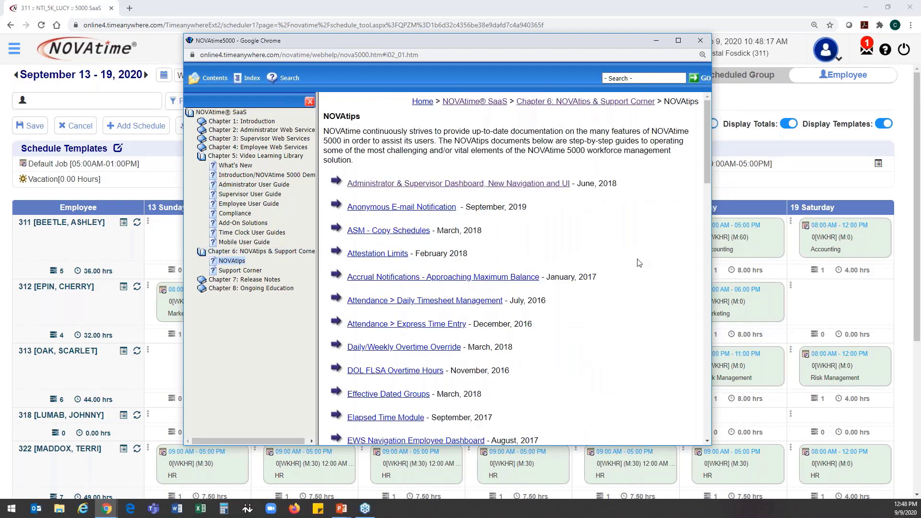
pyautogui.click(269, 288)
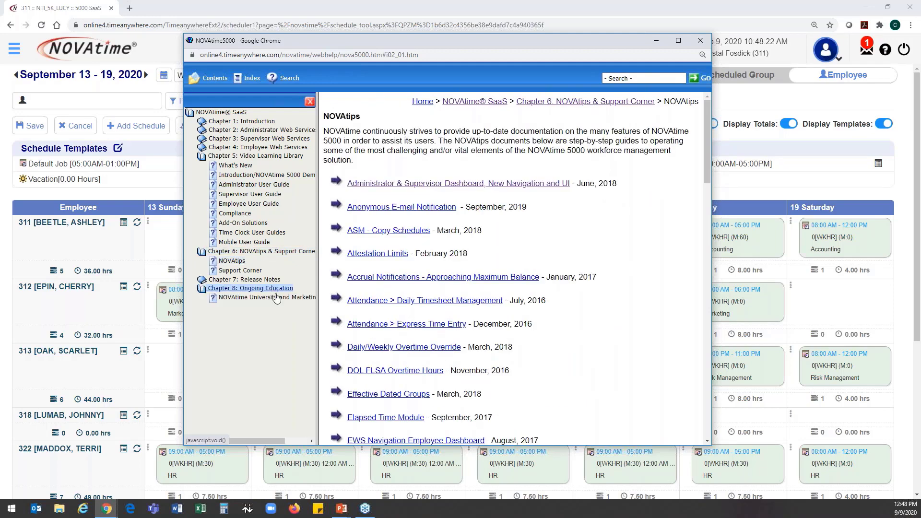
pyautogui.click(267, 297)
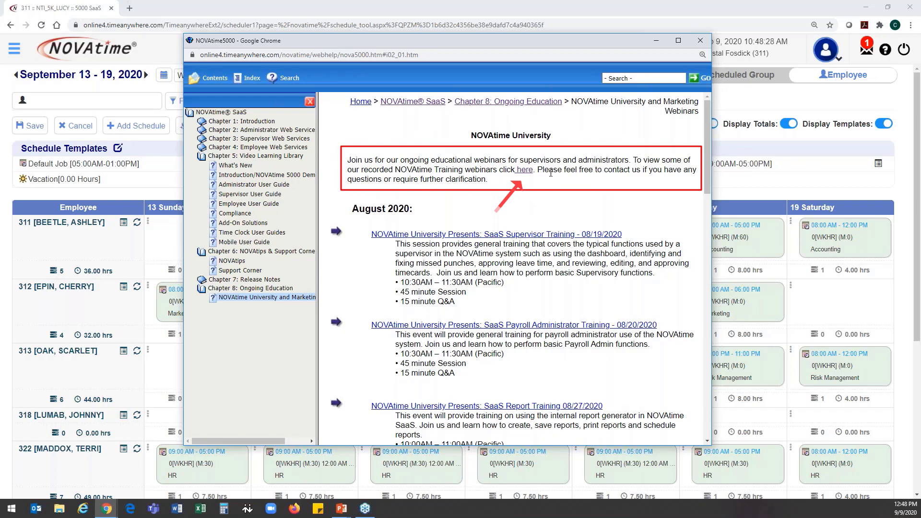
# - Search the online help for "template"
pyautogui.click(653, 80)
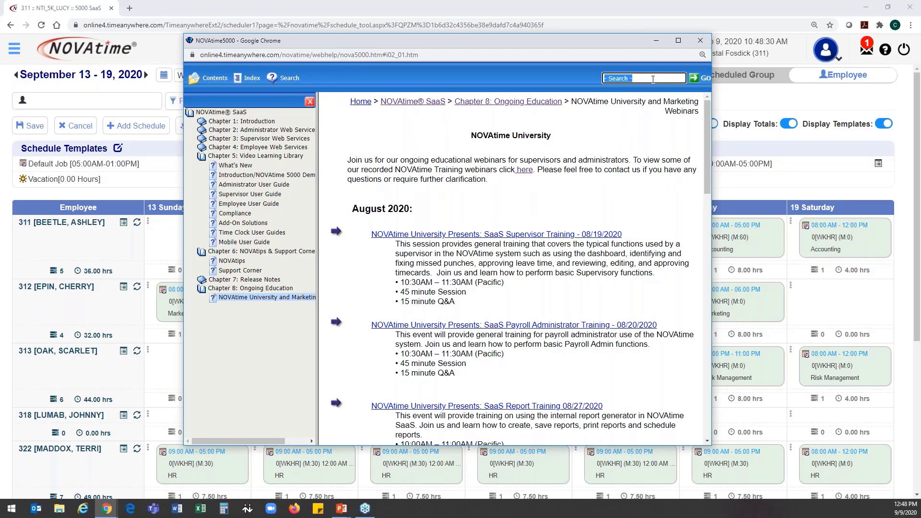
pyautogui.write('template')
pyautogui.press('Return')
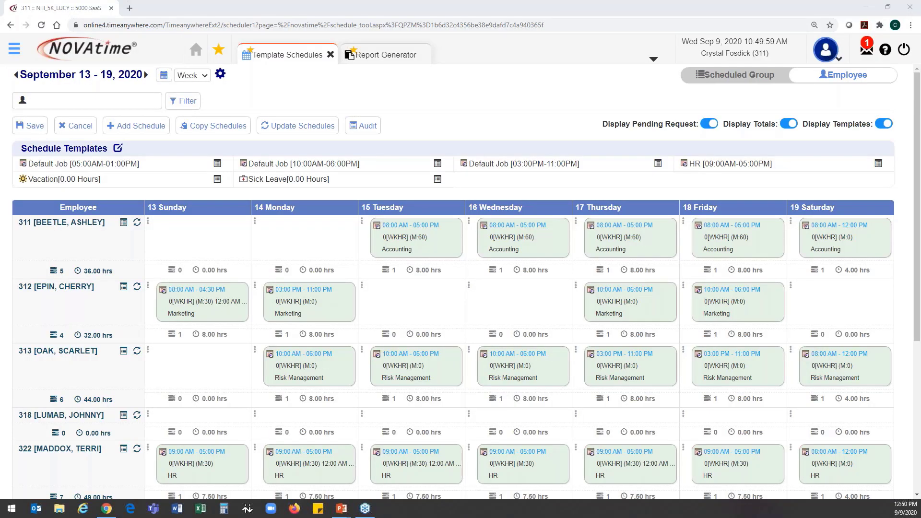
# - Open the schedule filters, examine the Employee Groups filter type and its fields, and close them without applying a filter
pyautogui.click(191, 103)
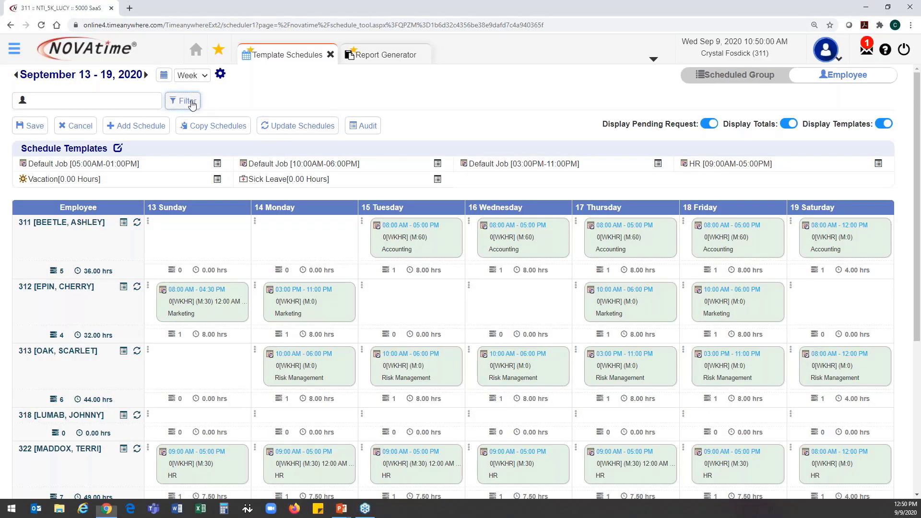
pyautogui.click(264, 103)
pyautogui.click(266, 124)
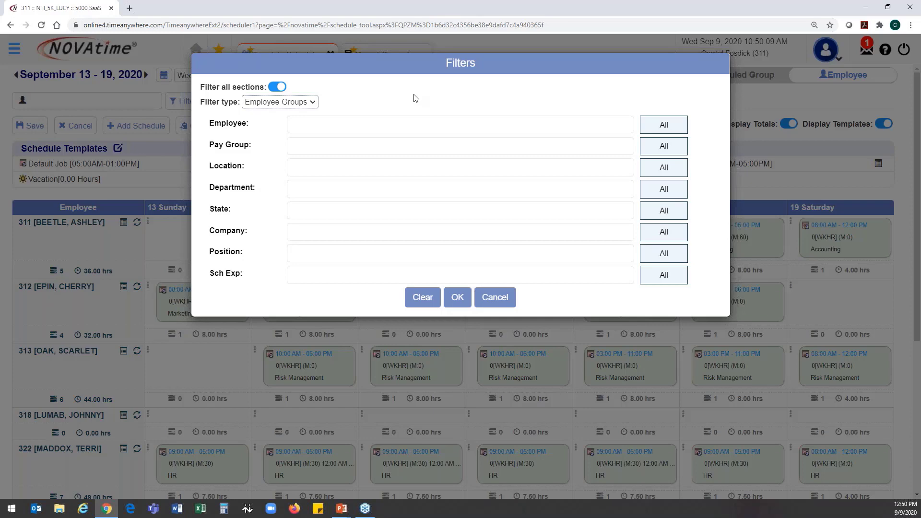
pyautogui.click(499, 298)
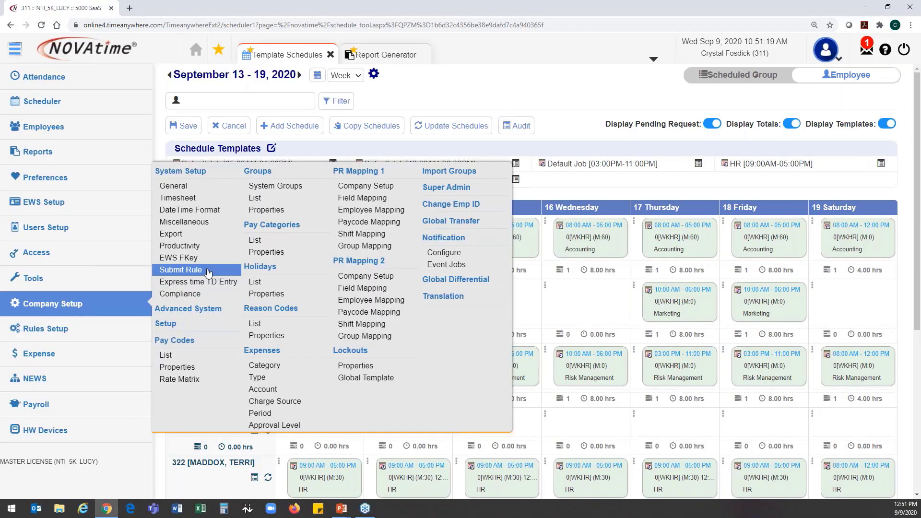
# - Open the Miscellaneous system setup under Company Setup, examine the Enable Schedule Audit Trail option in the Schedule section, and collapse the section
pyautogui.click(205, 226)
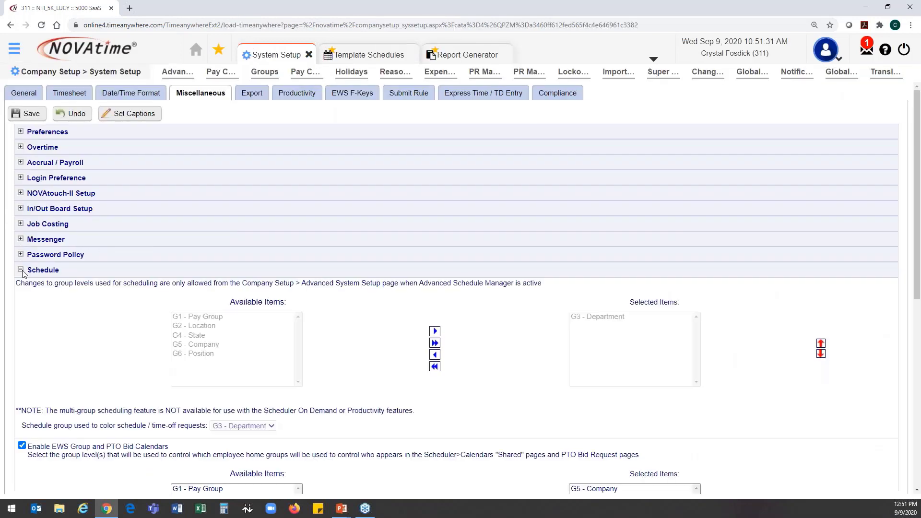
pyautogui.scroll(-6, 93, 356)
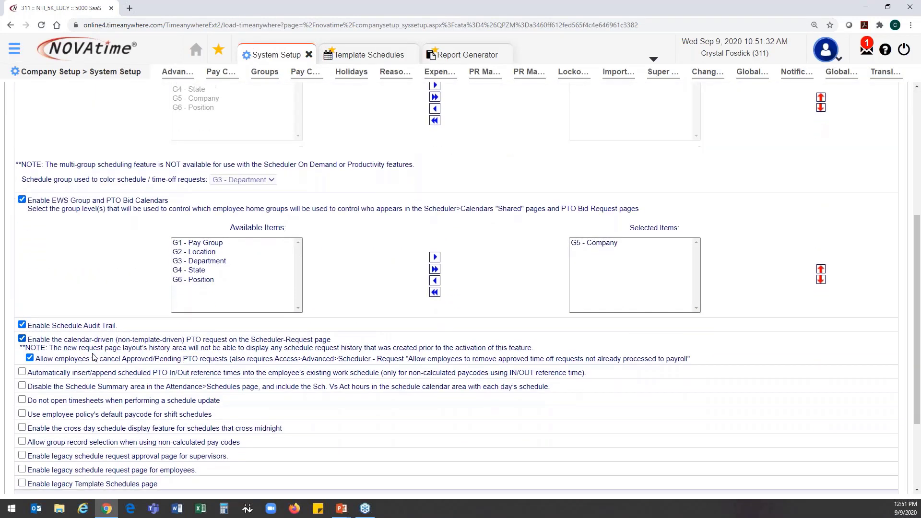
pyautogui.moveTo(121, 287); pyautogui.dragTo(29, 286)
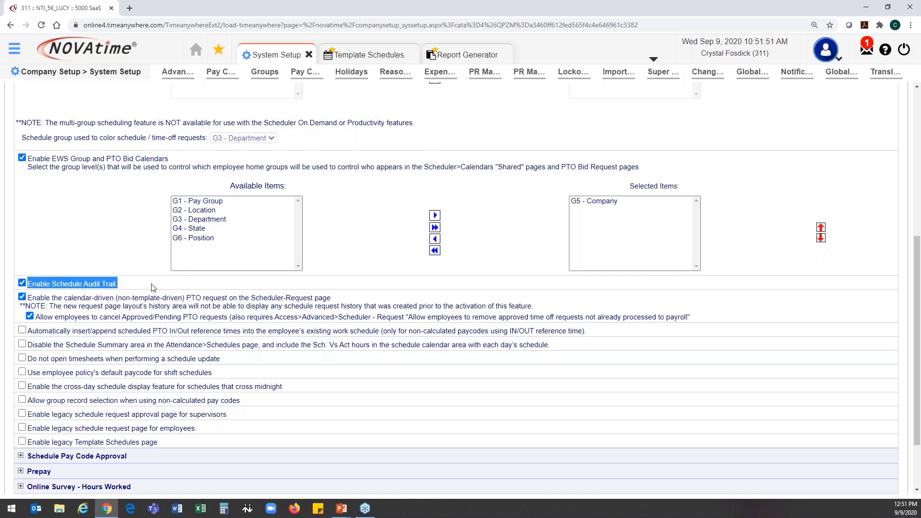
pyautogui.scroll(6, 153, 288)
pyautogui.moveTo(22, 72); pyautogui.dragTo(141, 72)
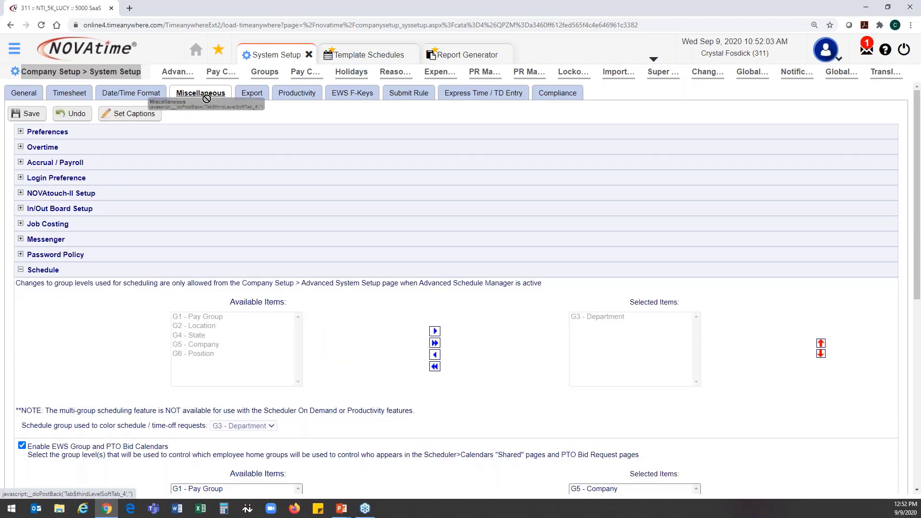
pyautogui.scroll(-4, 45, 272)
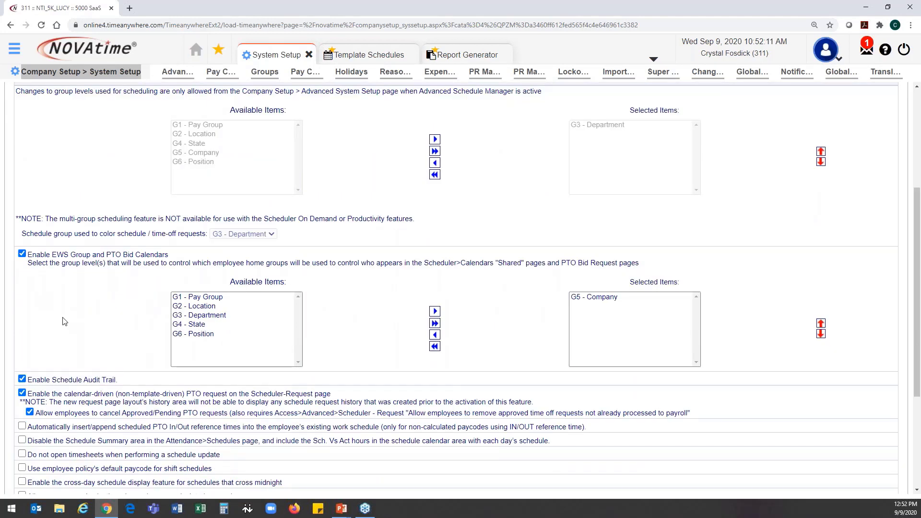
pyautogui.scroll(4, 64, 321)
pyautogui.click(21, 270)
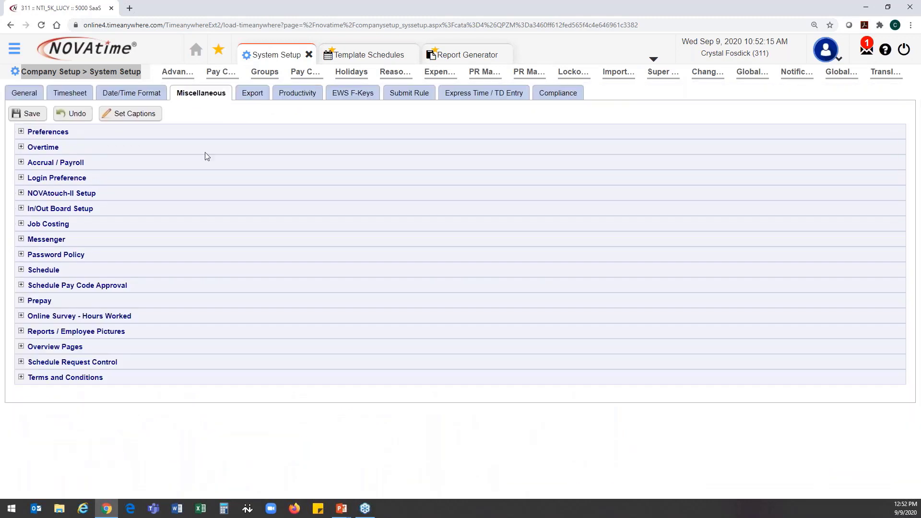
# - Return to Template Schedules, delete the second employee's schedule on Monday, September 14, and save the change
pyautogui.click(377, 56)
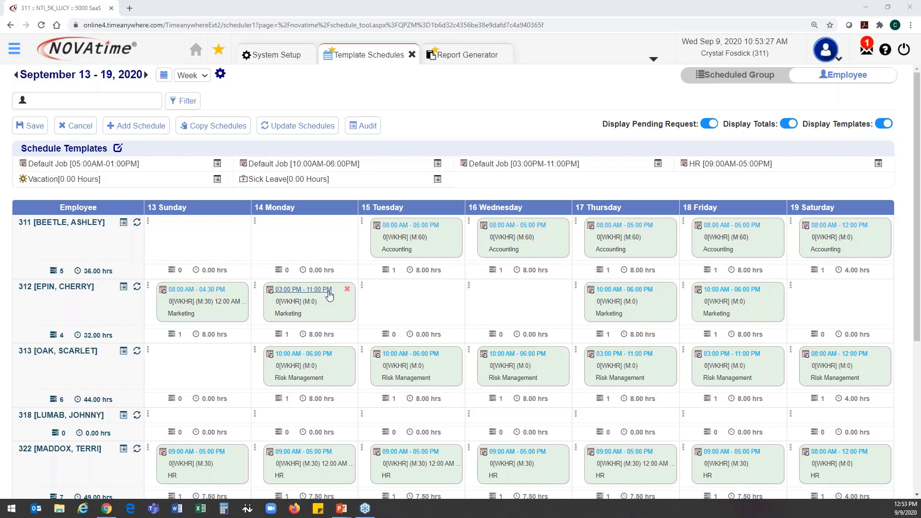
pyautogui.click(347, 289)
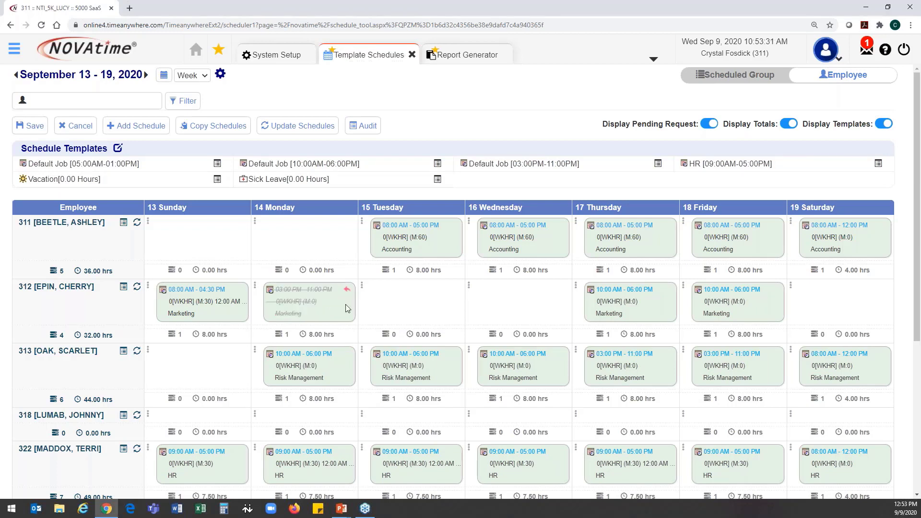
pyautogui.click(44, 130)
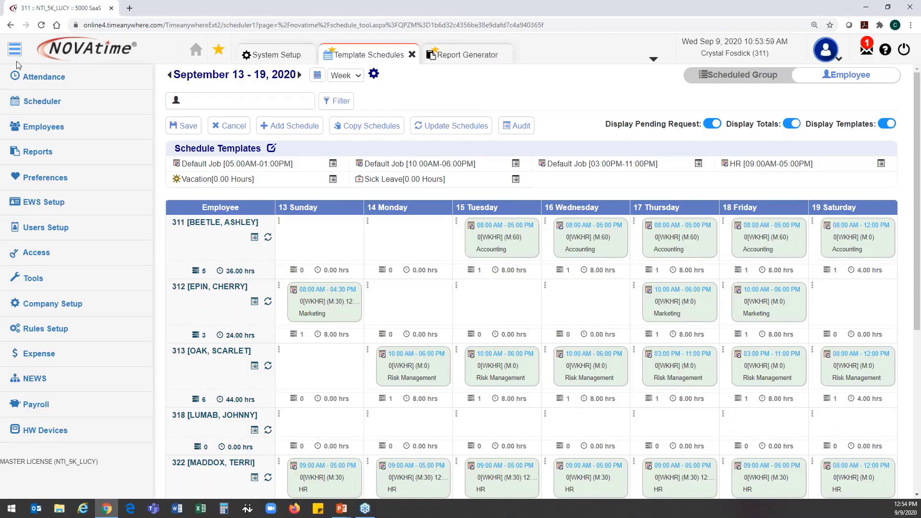
# - Open the Employee Info page and examine the first employee's work group and pay rule assignments
pyautogui.moveTo(42, 105)
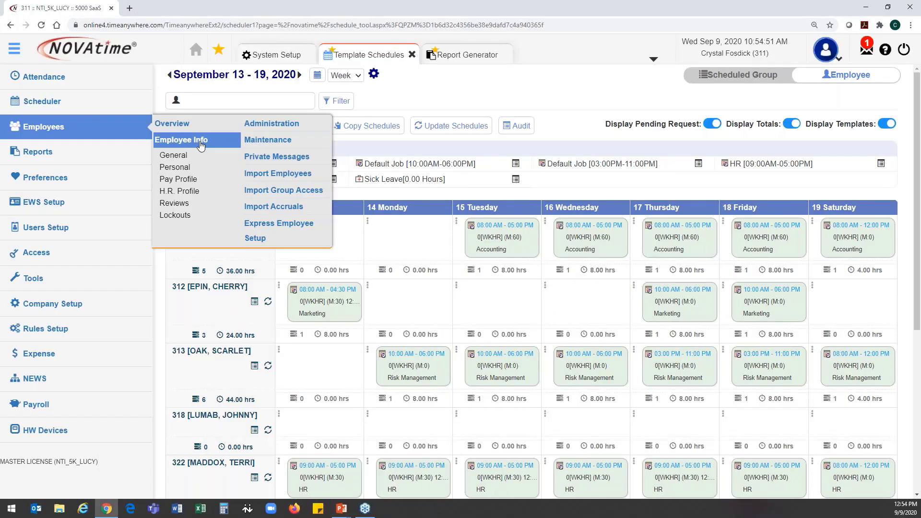
pyautogui.click(174, 138)
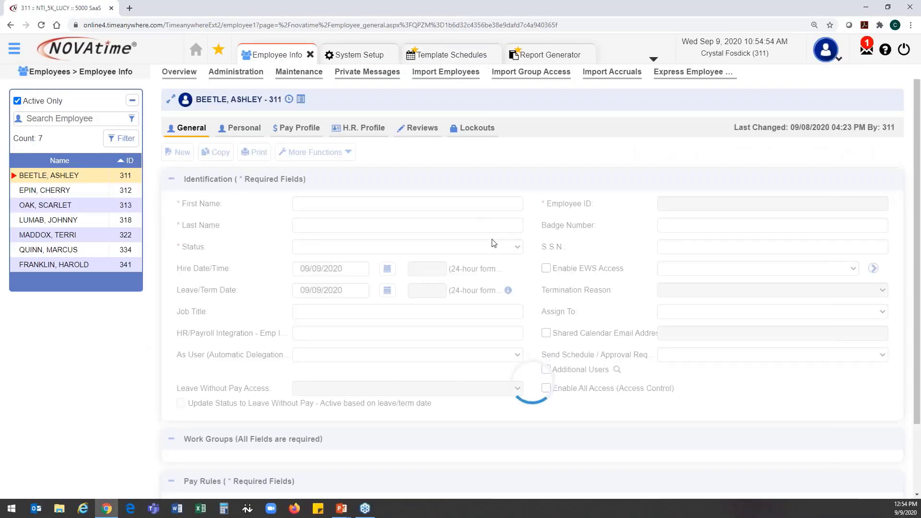
pyautogui.scroll(-3, 535, 305)
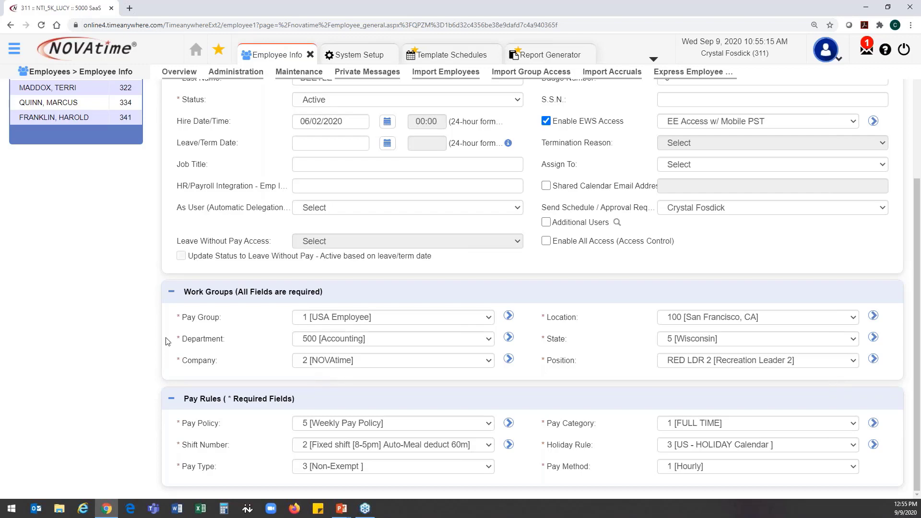
pyautogui.scroll(3, 157, 339)
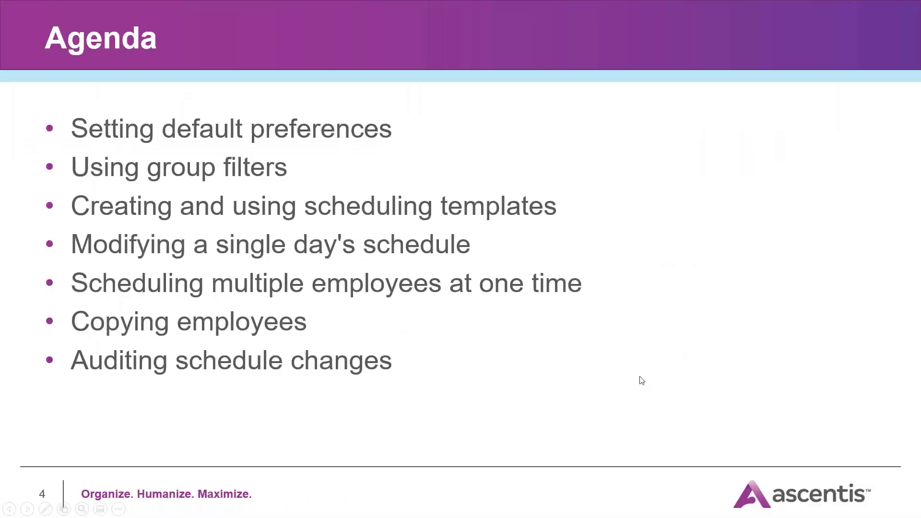
pyautogui.click(642, 381)
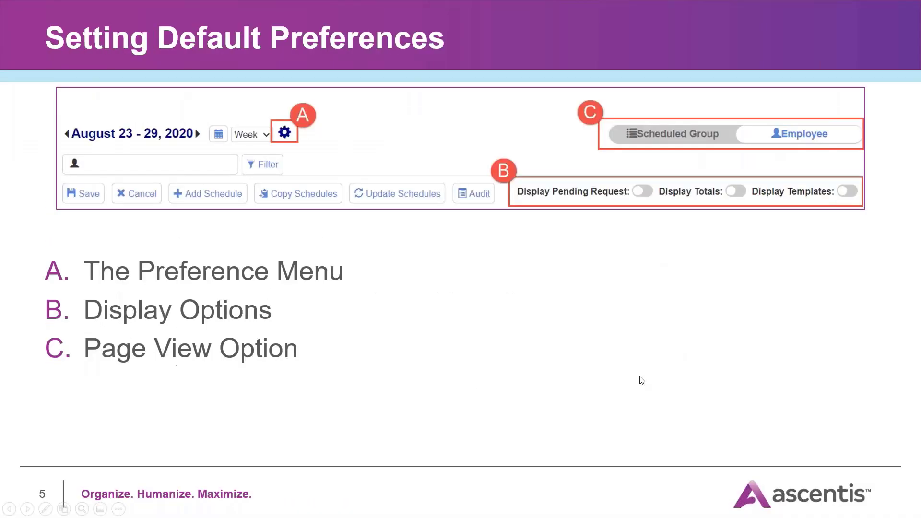
pyautogui.press('Right')
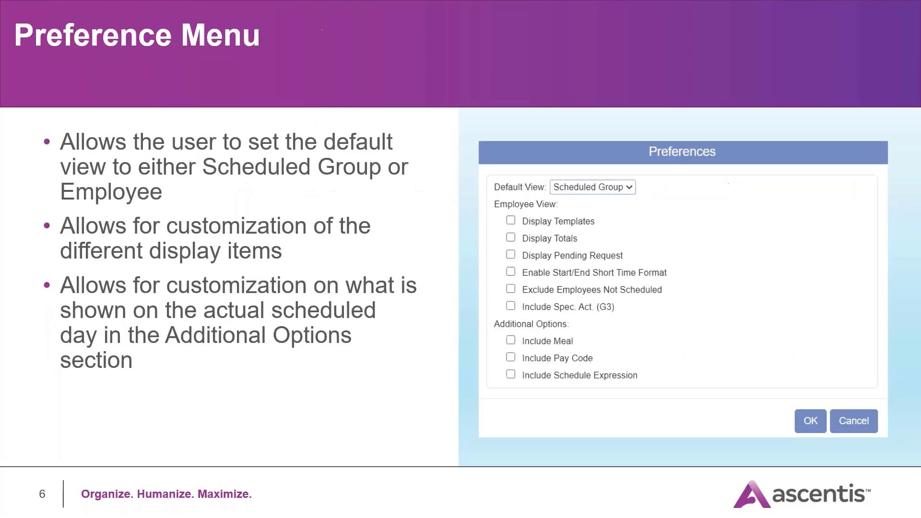
pyautogui.press('Right')
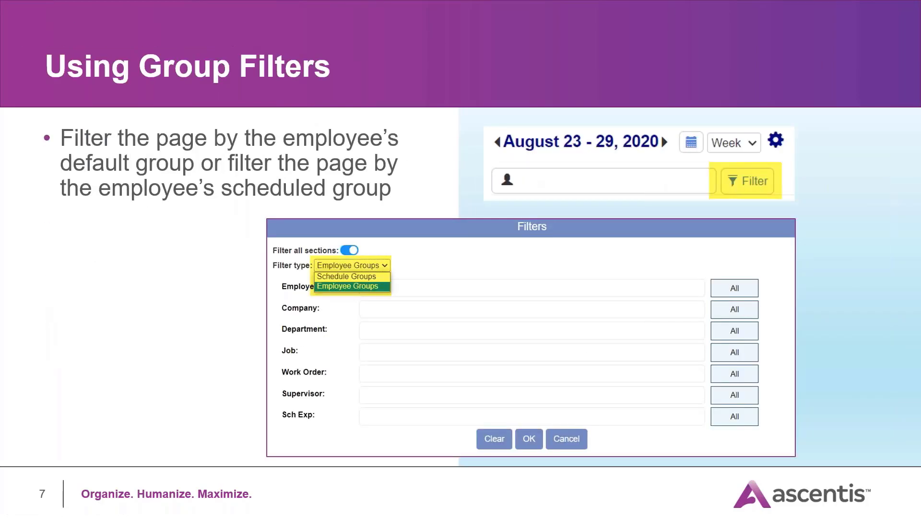
pyautogui.press('Right')
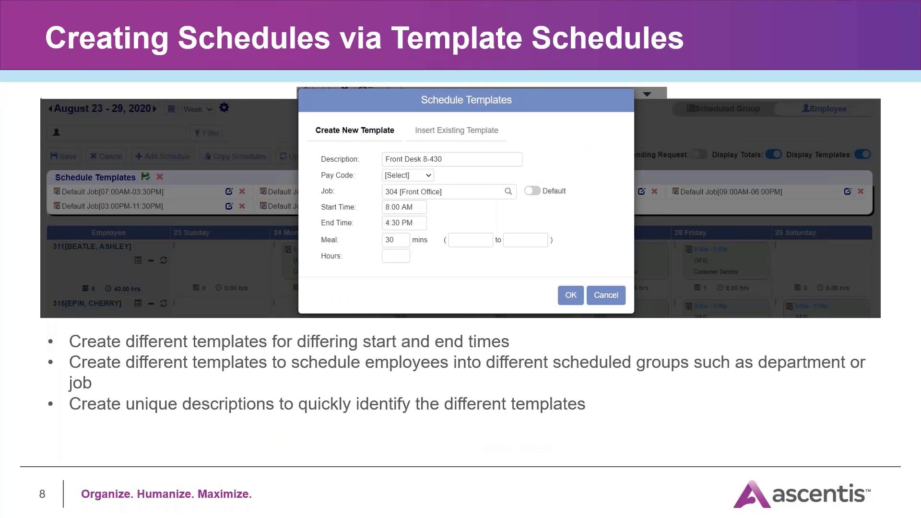
pyautogui.press('Right')
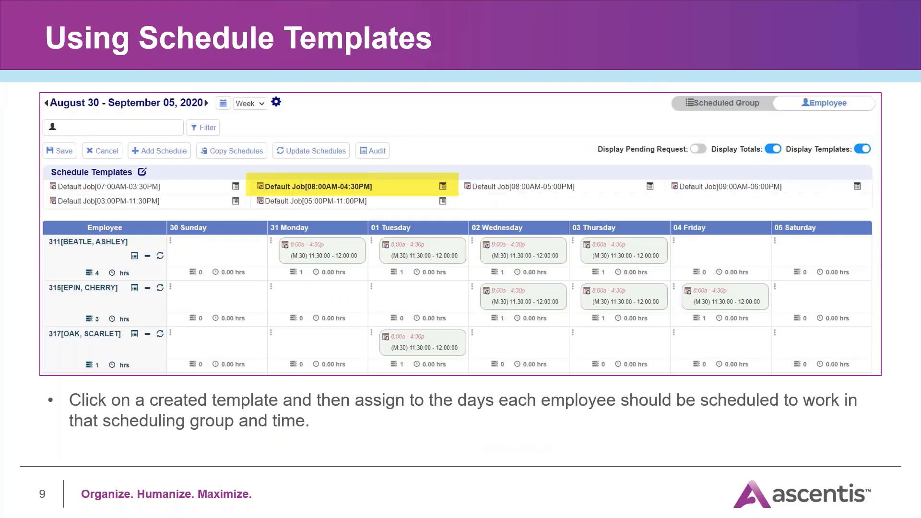